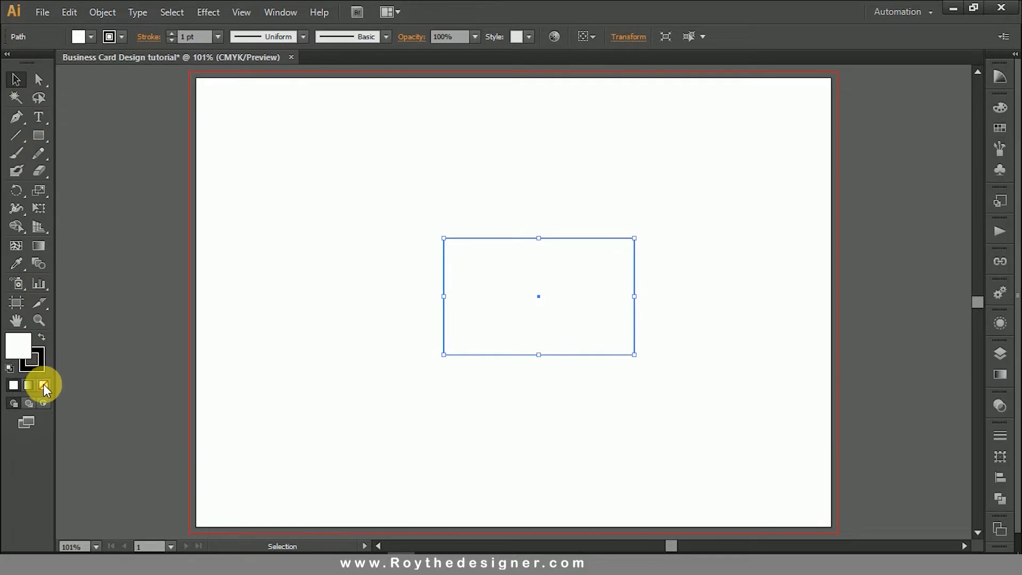
Give the rectangle a solid black fill with no stroke and shift it slightly up and to the left on the artboard.
{"action": "left_click", "coordinate": [44, 384]}
{"action": "left_click", "coordinate": [45, 339]}
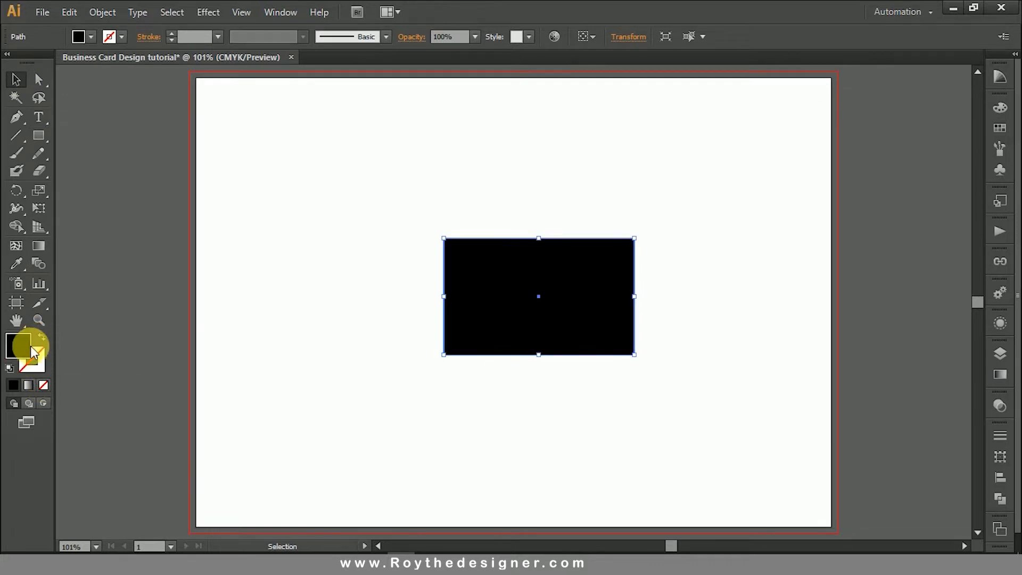
{"action": "left_click", "coordinate": [324, 219]}
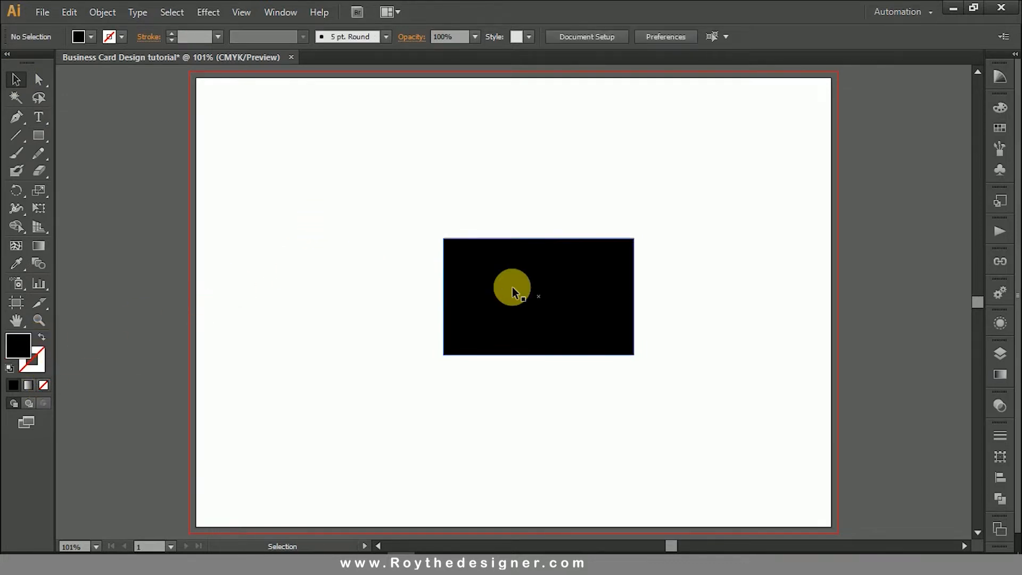
{"action": "left_click_drag", "start_coordinate": [543, 296], "coordinate": [518, 270]}
{"action": "left_click", "coordinate": [646, 250]}
{"action": "key", "text": "ctrl+space"}
{"action": "left_click_drag", "start_coordinate": [355, 183], "coordinate": [617, 331]}
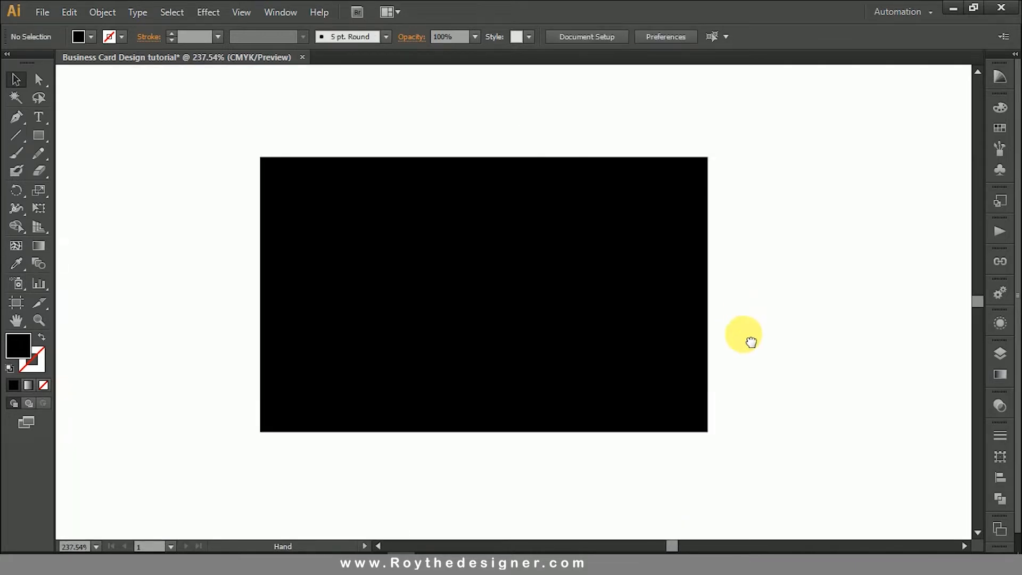
Set the rectangle's fill colour to C 100, M 65, Y 0, K 0.
{"action": "left_click", "coordinate": [659, 299]}
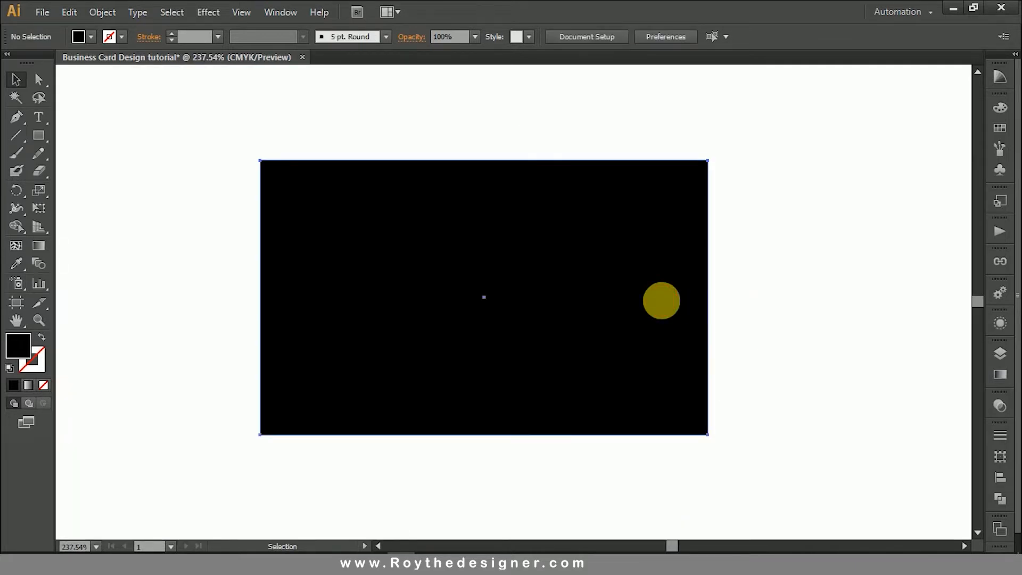
{"action": "left_click", "coordinate": [995, 82]}
{"action": "left_click", "coordinate": [999, 110]}
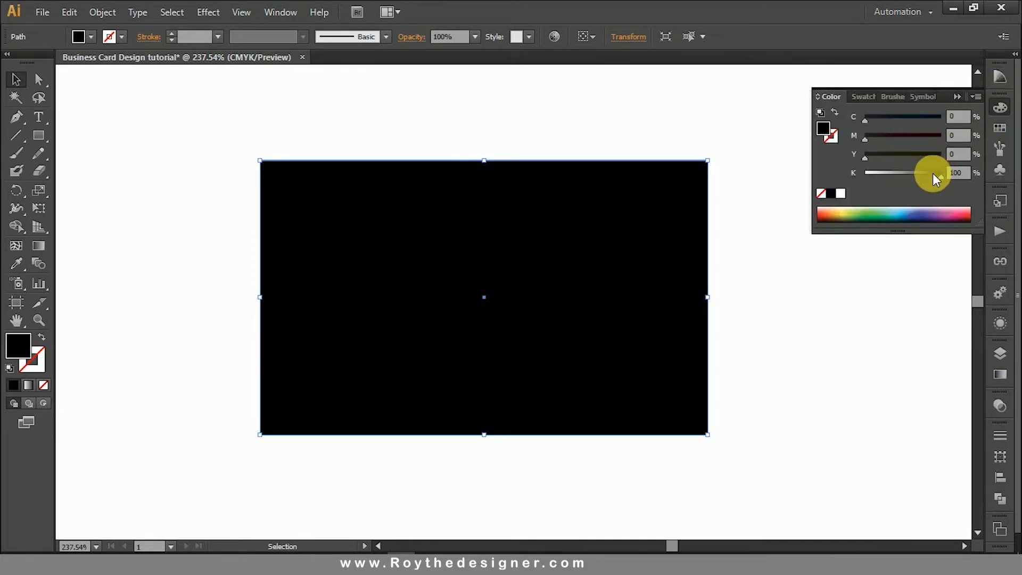
{"action": "left_click_drag", "start_coordinate": [936, 172], "coordinate": [793, 177]}
{"action": "left_click_drag", "start_coordinate": [926, 118], "coordinate": [948, 137]}
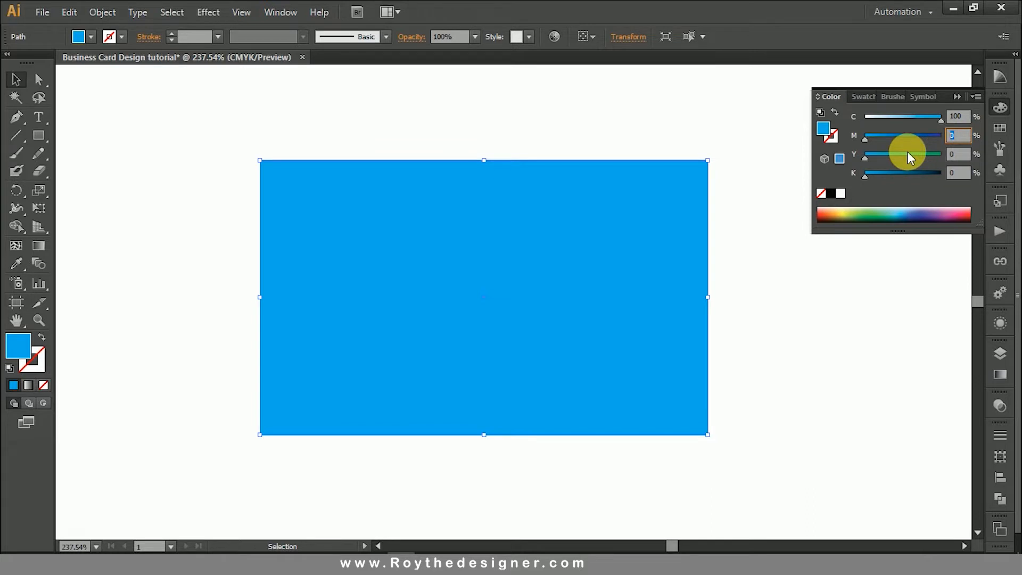
{"action": "type", "text": "65"}
{"action": "key", "text": "Return"}
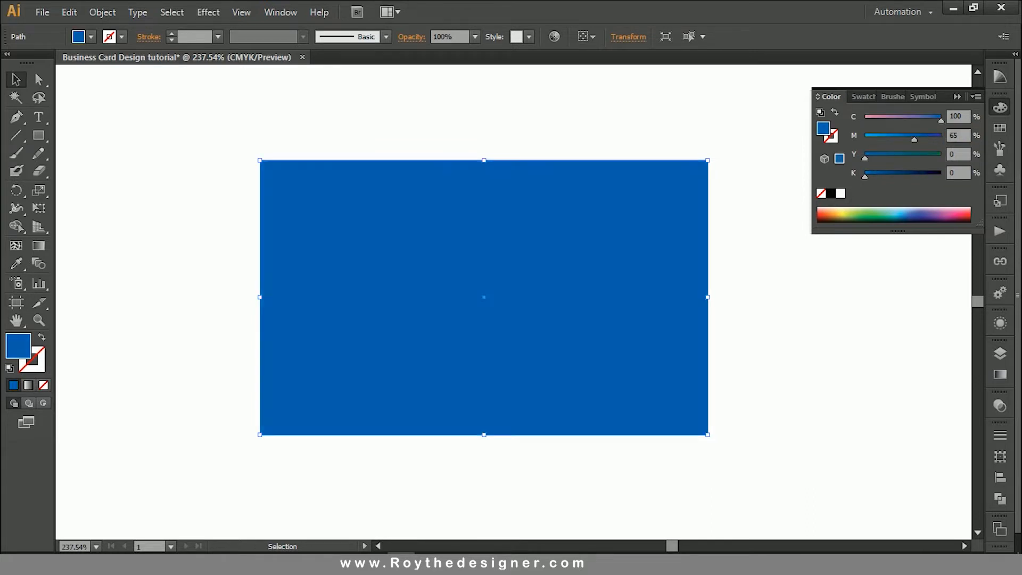
{"action": "left_click", "coordinate": [999, 108]}
{"action": "left_click", "coordinate": [852, 264]}
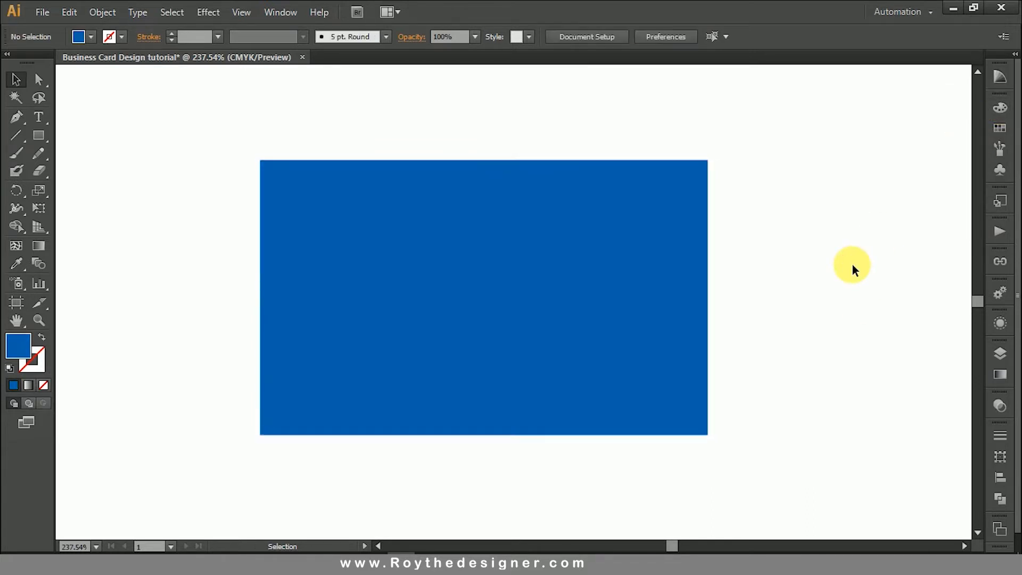
Draw a large rounded square to the left of the card rectangle and turn its blue fill into a blue outline without fill.
{"action": "left_click", "coordinate": [485, 314], "text": "ctrl+alt"}
{"action": "left_click", "coordinate": [583, 311], "text": "ctrl+alt"}
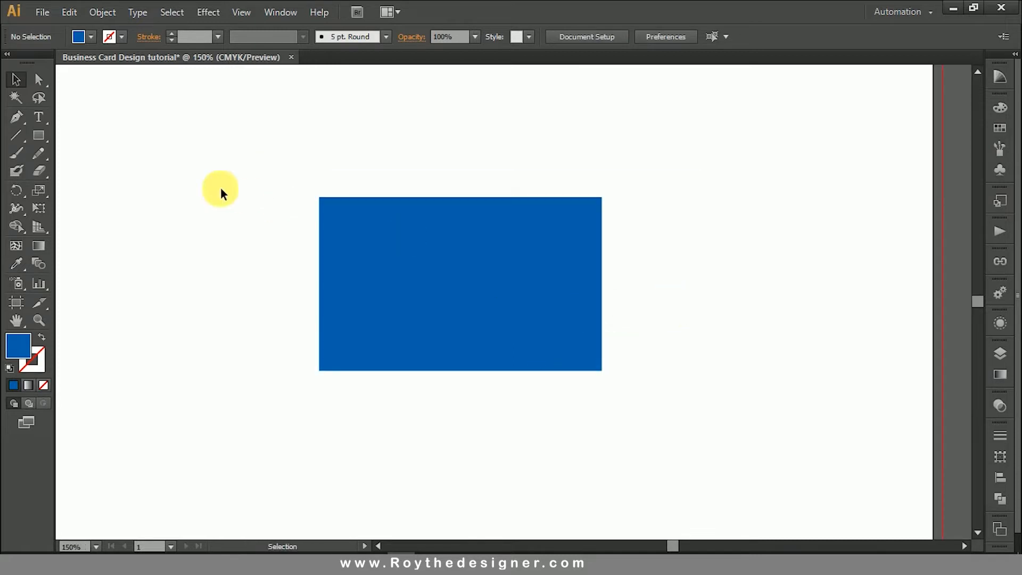
{"action": "left_click_drag", "start_coordinate": [41, 136], "coordinate": [83, 153]}
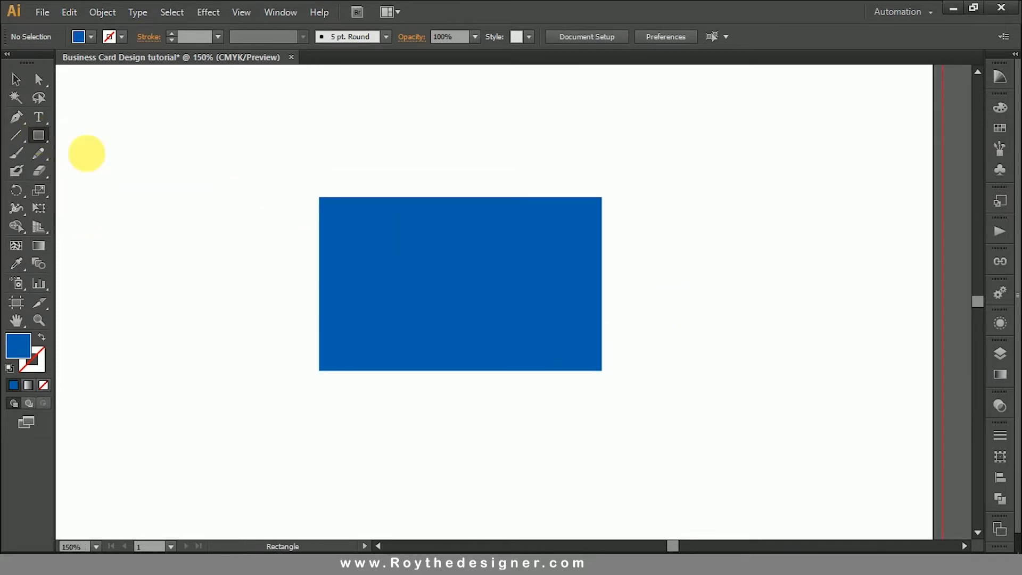
{"action": "left_click_drag", "start_coordinate": [173, 258], "coordinate": [257, 389]}
{"action": "left_click", "coordinate": [16, 79]}
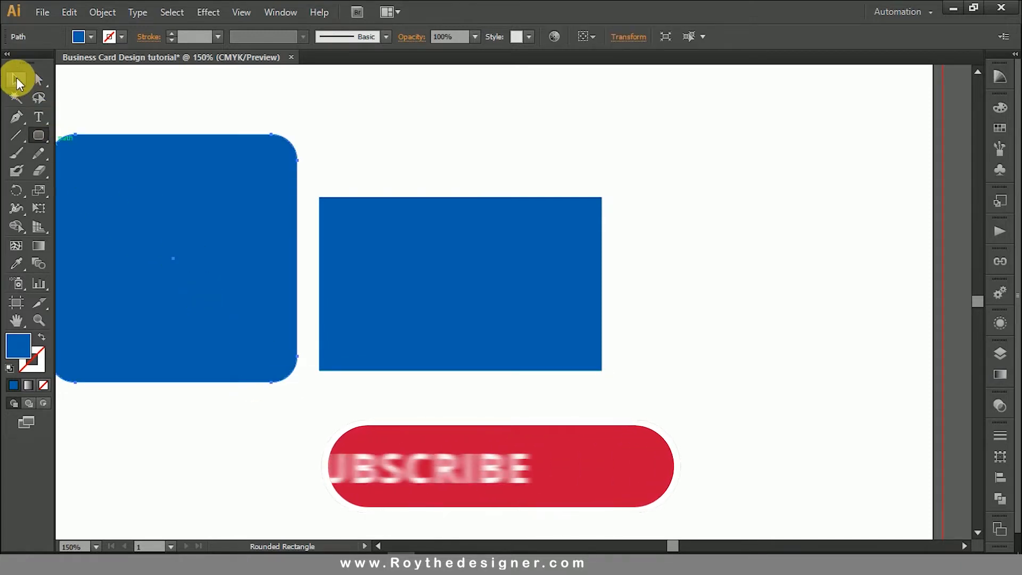
{"action": "left_click_drag", "start_coordinate": [455, 165], "coordinate": [604, 177]}
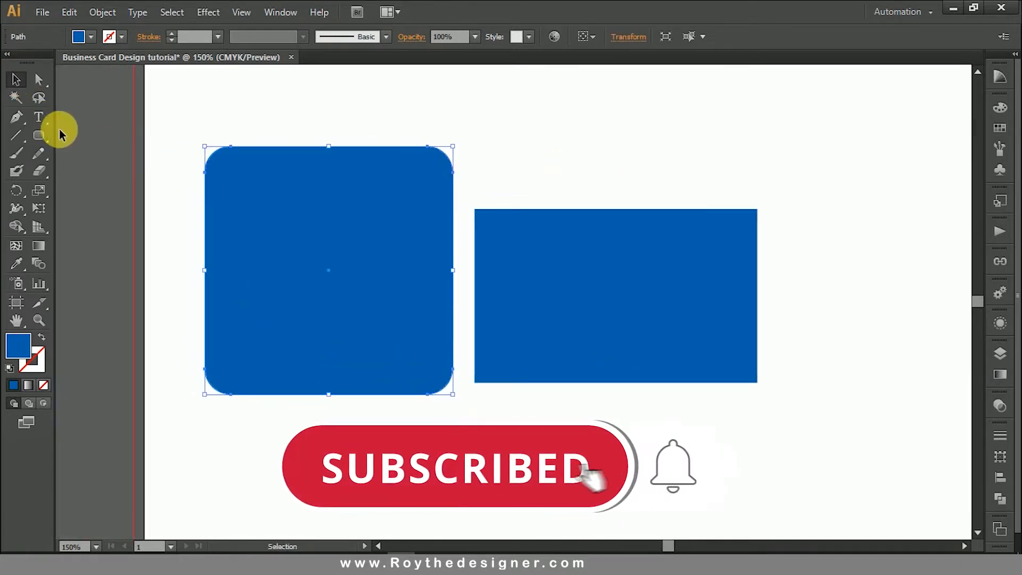
{"action": "left_click", "coordinate": [41, 337]}
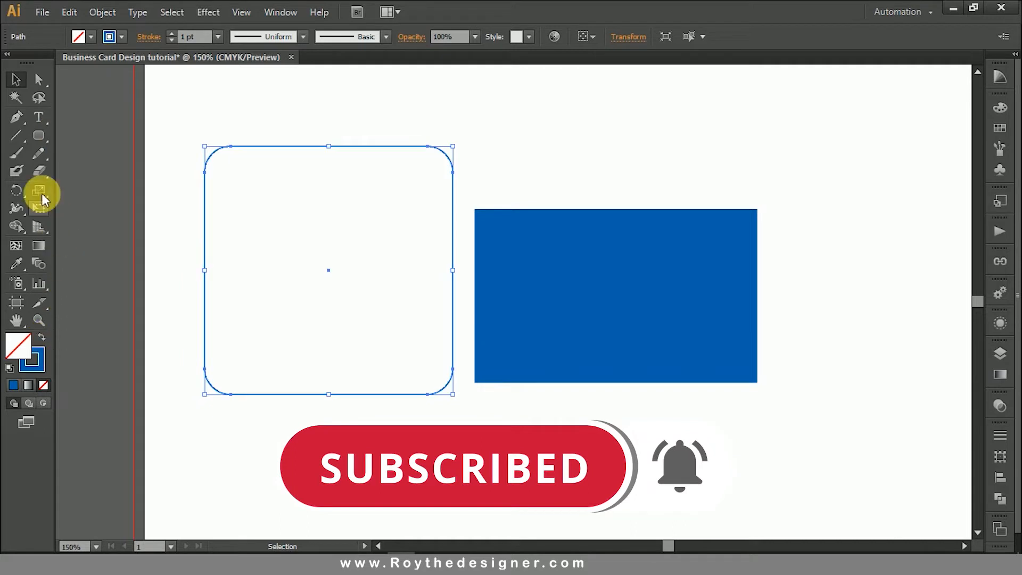
Rotate the rounded square into a diamond and move it left until it is clear of the card rectangle.
{"action": "left_click", "coordinate": [17, 190]}
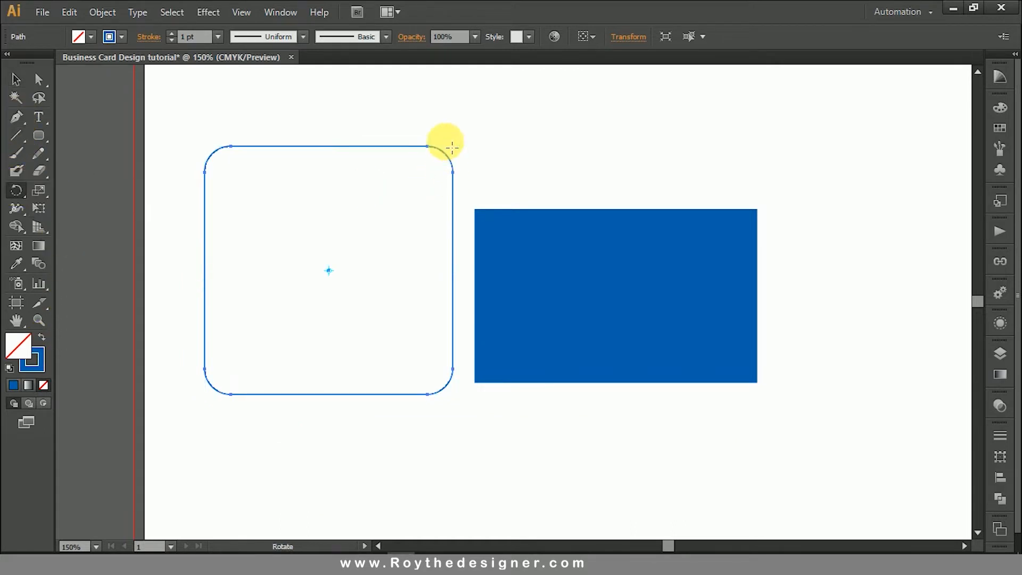
{"action": "left_click_drag", "start_coordinate": [437, 128], "coordinate": [533, 264]}
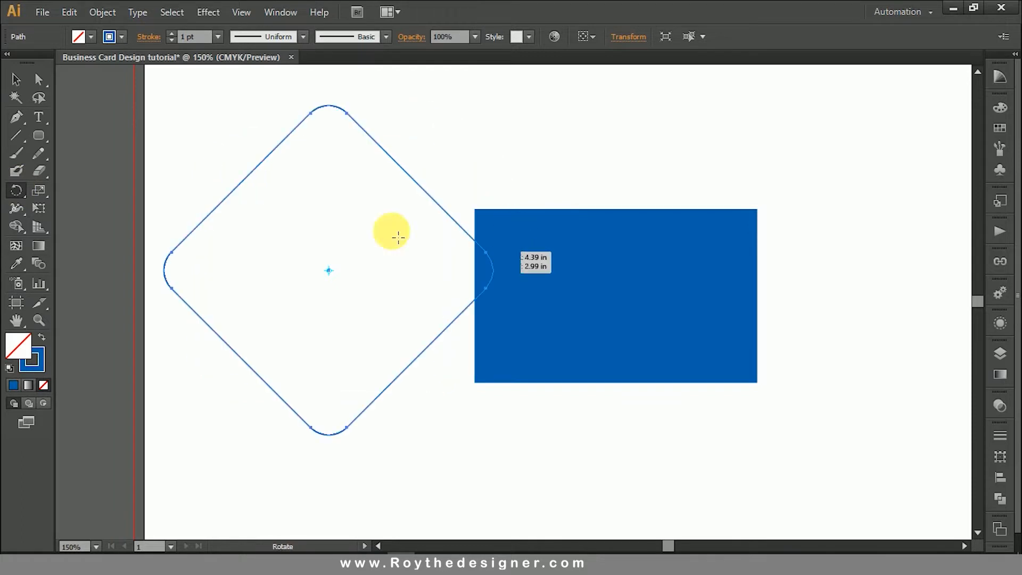
{"action": "left_click", "coordinate": [24, 84]}
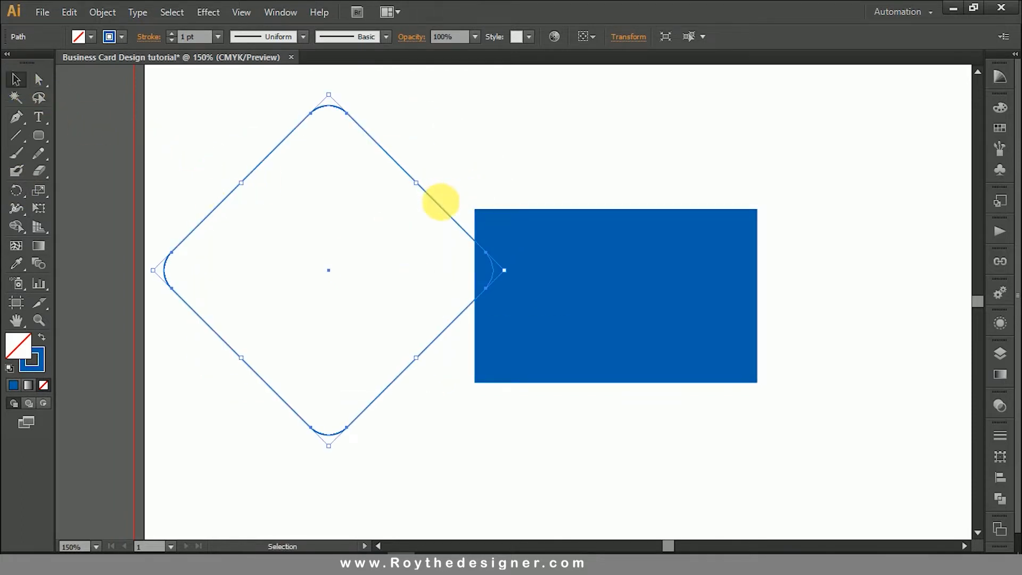
{"action": "left_click_drag", "start_coordinate": [421, 213], "coordinate": [391, 212]}
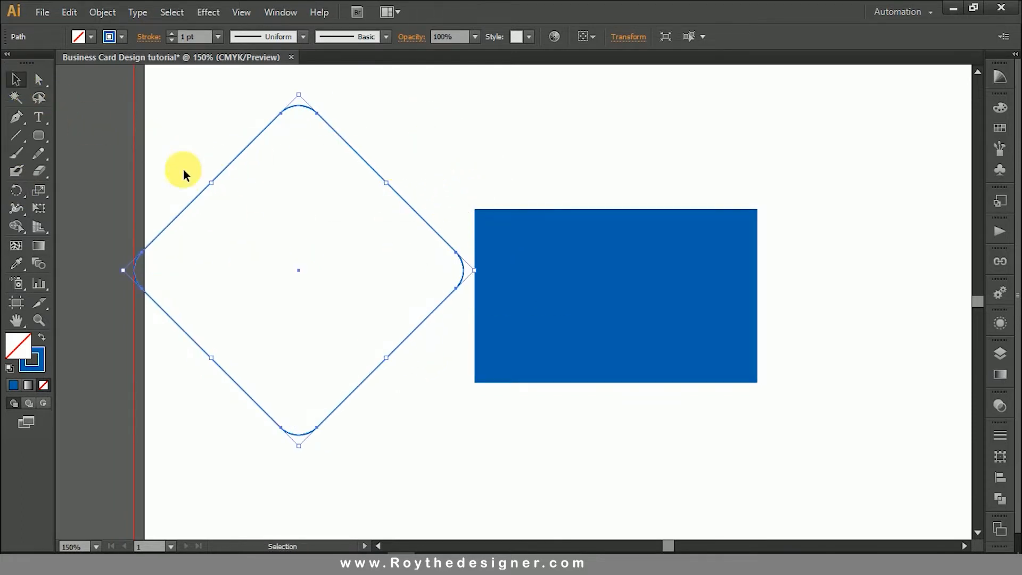
Copy the diamond, paste it in front and move the duplicate slightly upward so the two outlines are offset.
{"action": "left_click", "coordinate": [72, 16]}
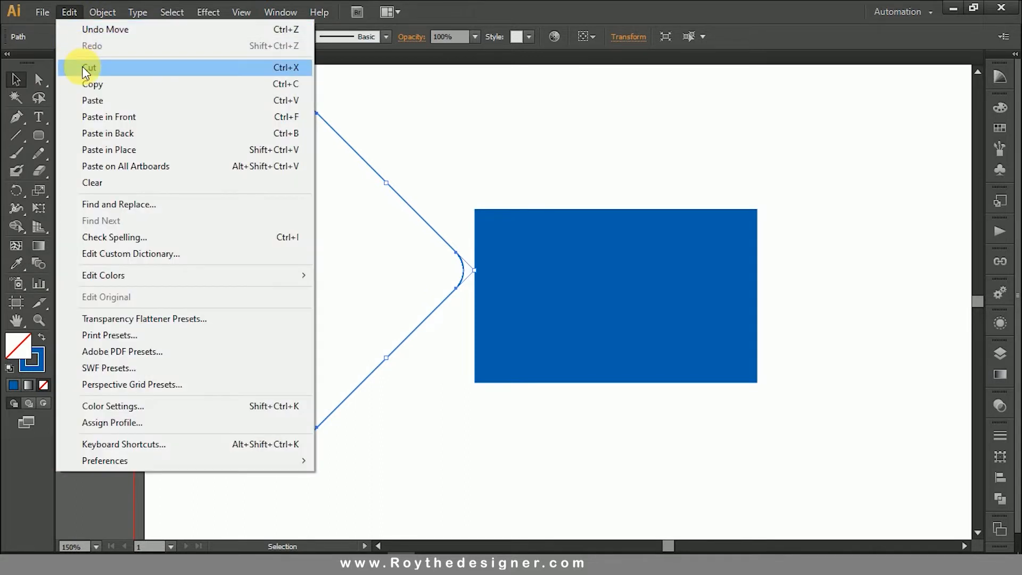
{"action": "left_click", "coordinate": [93, 84]}
{"action": "left_click", "coordinate": [70, 12]}
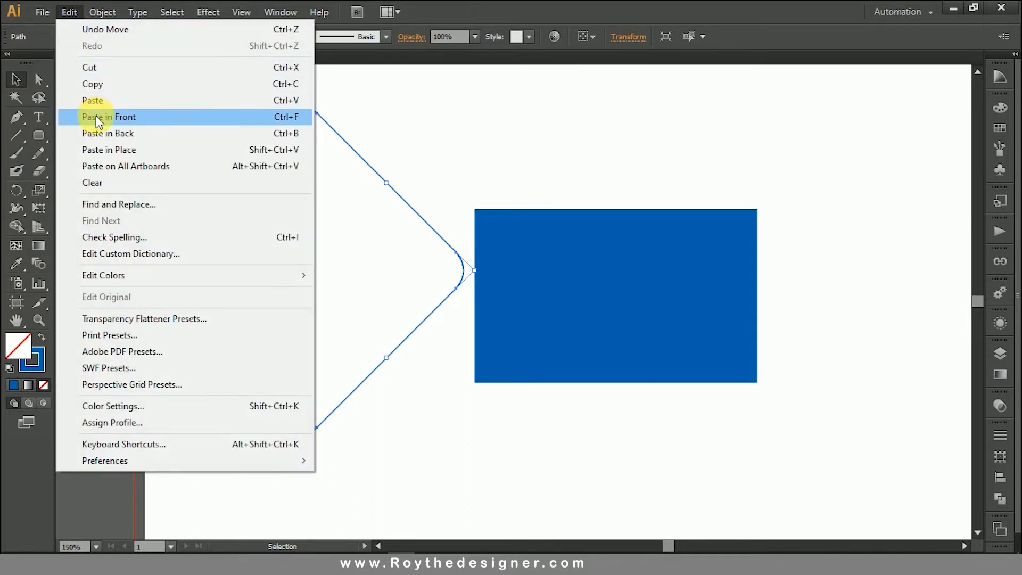
{"action": "left_click", "coordinate": [95, 116]}
{"action": "left_click_drag", "start_coordinate": [426, 222], "coordinate": [427, 196]}
{"action": "left_click", "coordinate": [468, 142]}
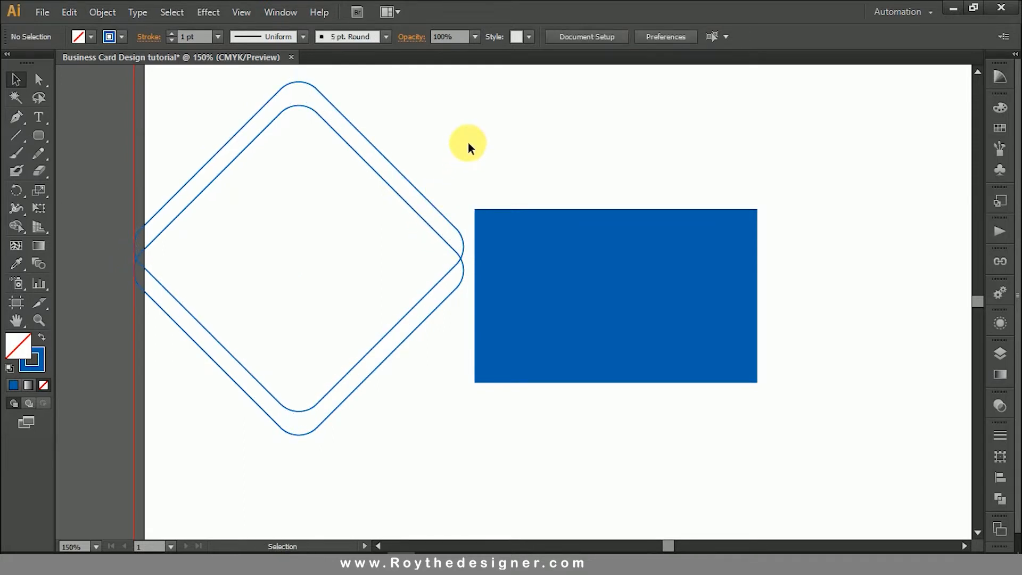
Group the two offset diamond outlines.
{"action": "left_click_drag", "start_coordinate": [440, 114], "coordinate": [356, 380]}
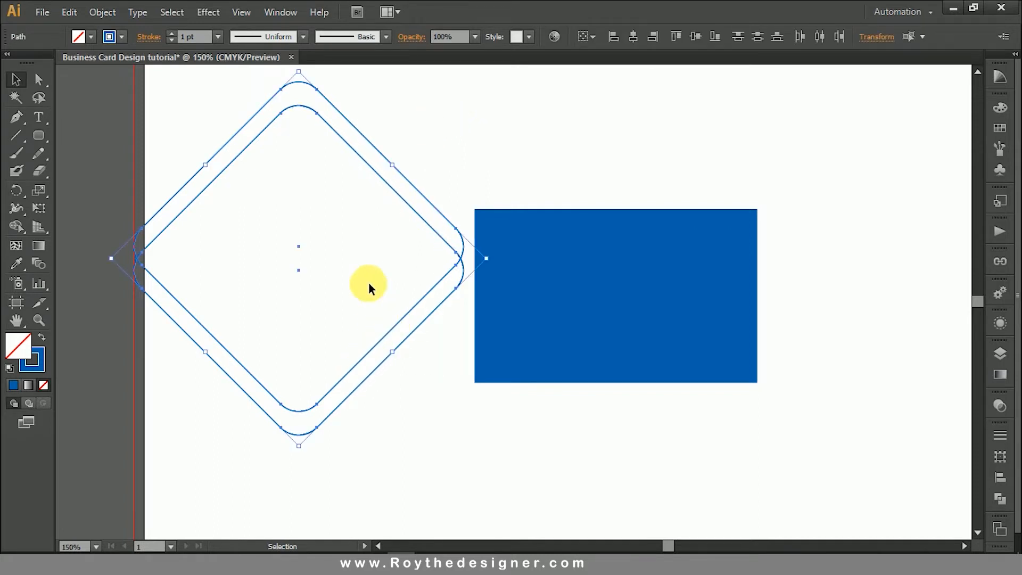
{"action": "right_click", "coordinate": [352, 257]}
{"action": "left_click", "coordinate": [406, 326]}
{"action": "left_click", "coordinate": [454, 165]}
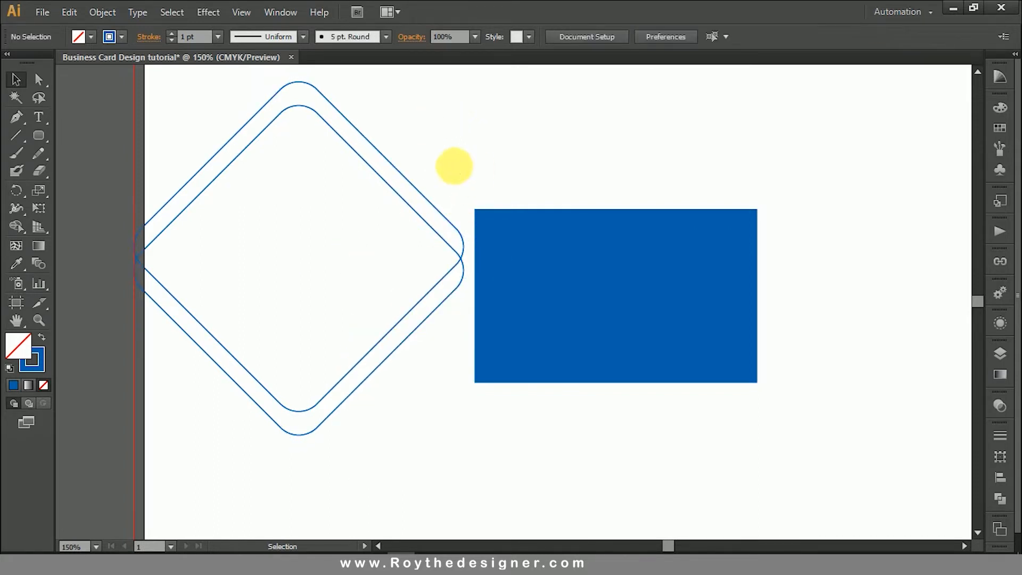
Move the diamond group to the right so its right corner overlaps the left half of the card rectangle.
{"action": "left_click", "coordinate": [404, 205]}
{"action": "left_click_drag", "start_coordinate": [417, 214], "coordinate": [557, 258]}
{"action": "left_click", "coordinate": [526, 141]}
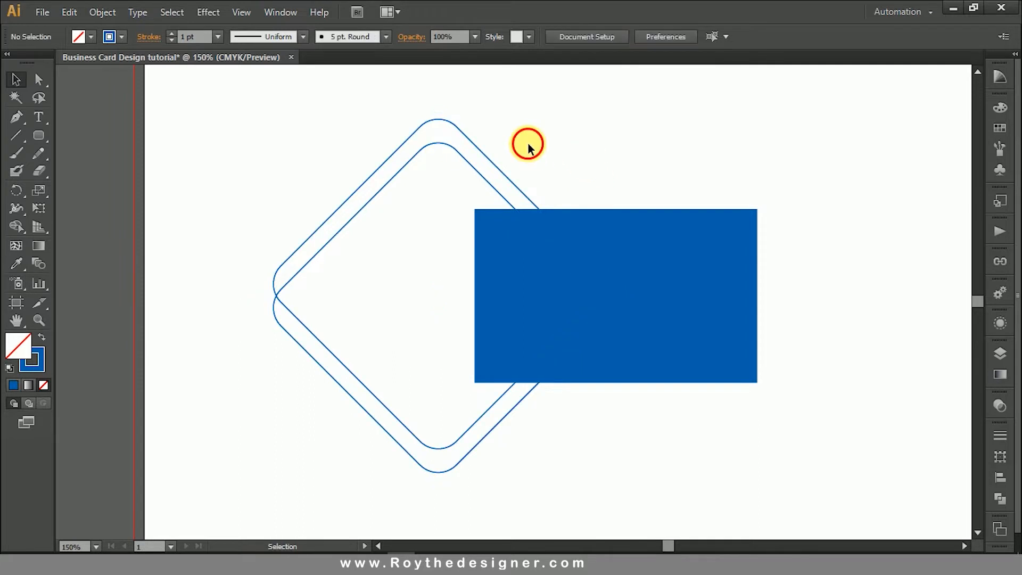
{"action": "left_click", "coordinate": [418, 173]}
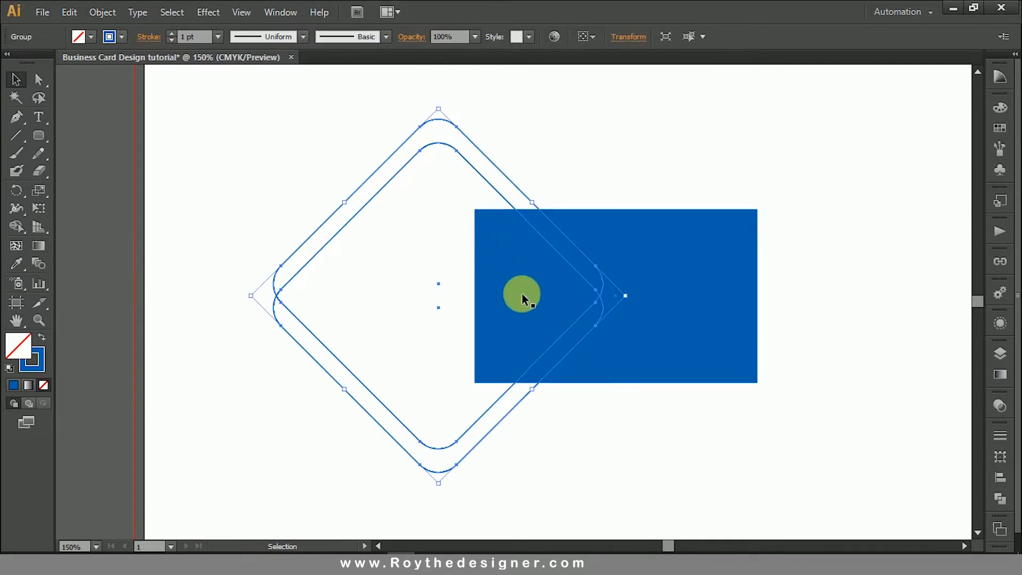
{"action": "left_click", "coordinate": [589, 137]}
Swap the card rectangle's fill and stroke so it has only a blue outline.
{"action": "left_click", "coordinate": [684, 241]}
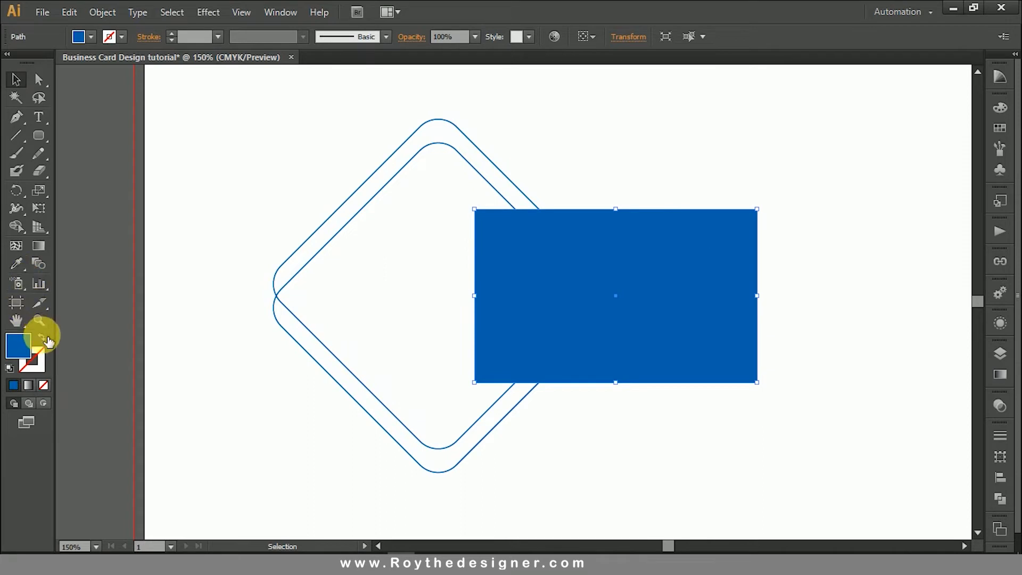
{"action": "left_click", "coordinate": [42, 336]}
{"action": "left_click_drag", "start_coordinate": [573, 160], "coordinate": [497, 261]}
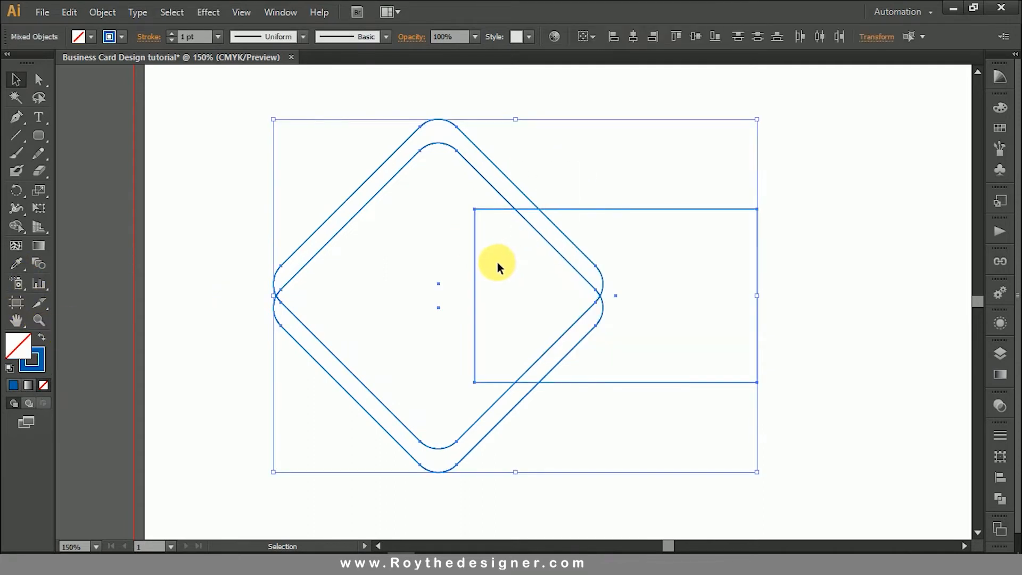
{"action": "left_click", "coordinate": [597, 176]}
{"action": "left_click_drag", "start_coordinate": [629, 171], "coordinate": [573, 171]}
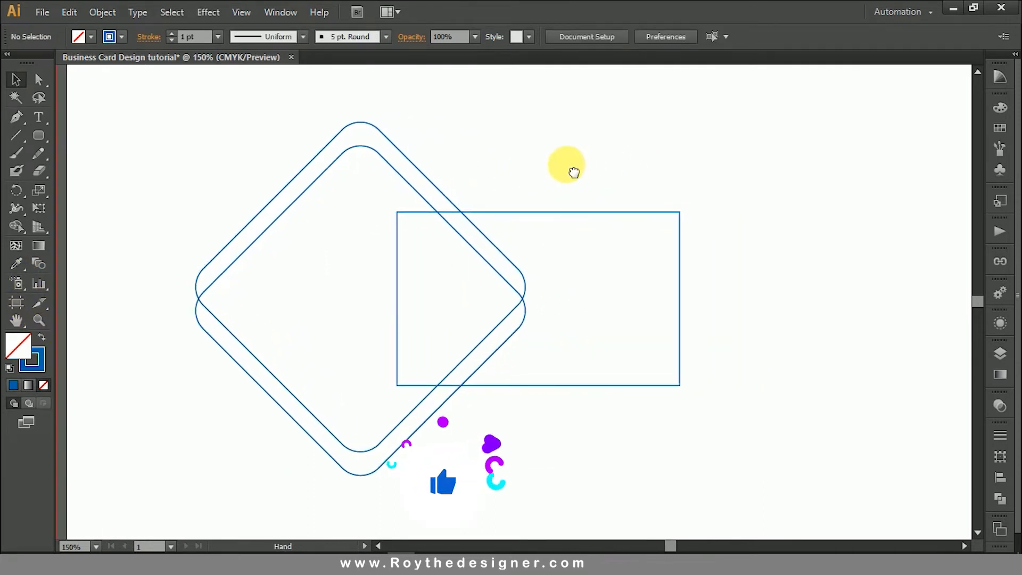
{"action": "left_click", "coordinate": [361, 147]}
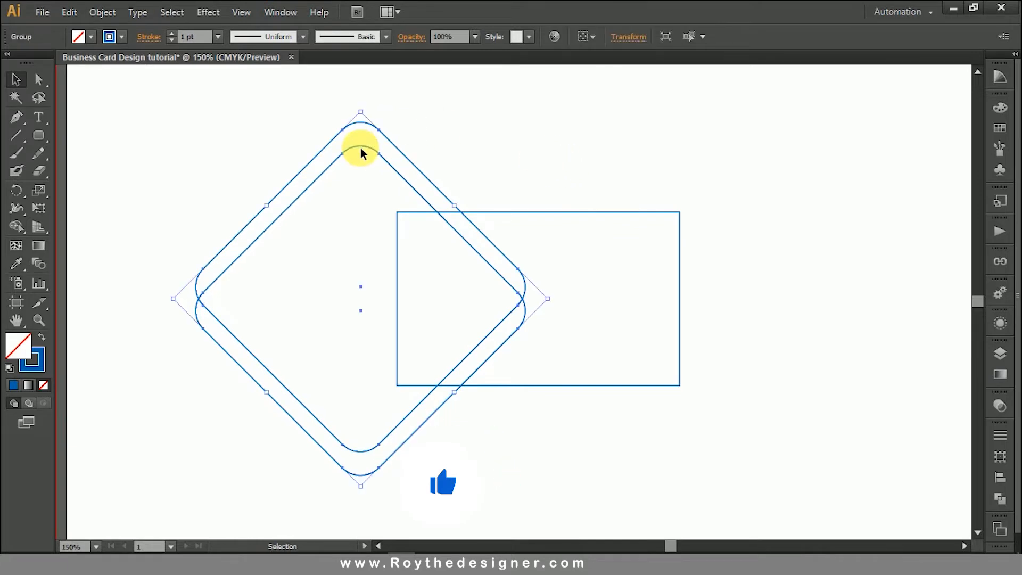
{"action": "left_click", "coordinate": [70, 12]}
{"action": "left_click", "coordinate": [94, 99]}
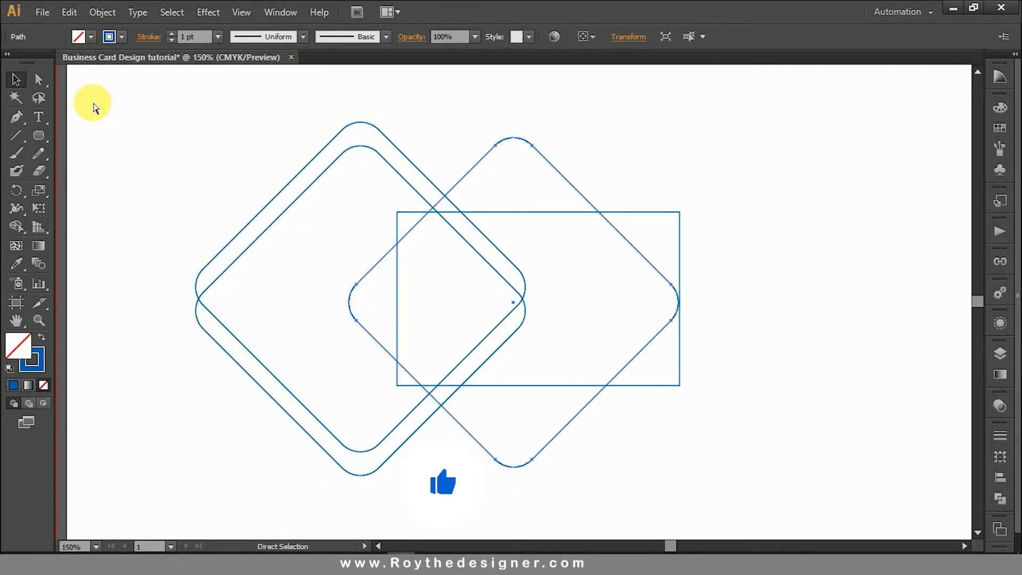
{"action": "key", "text": "ctrl+z"}
Paste a copy of the diamond group in front and move it right so its left corner slightly overlaps the card's right edge.
{"action": "left_click", "coordinate": [70, 11]}
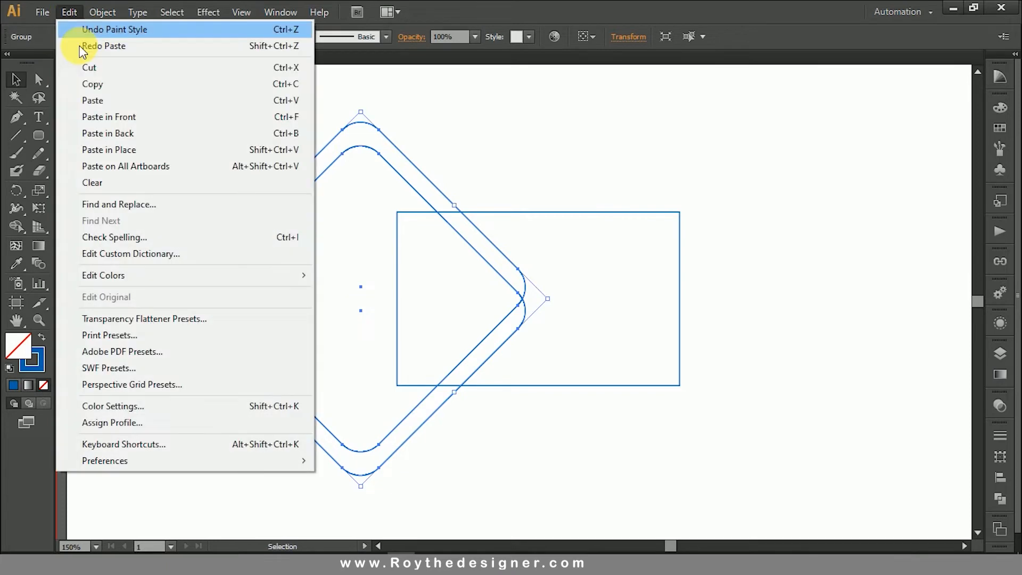
{"action": "left_click", "coordinate": [70, 13]}
{"action": "left_click", "coordinate": [69, 13]}
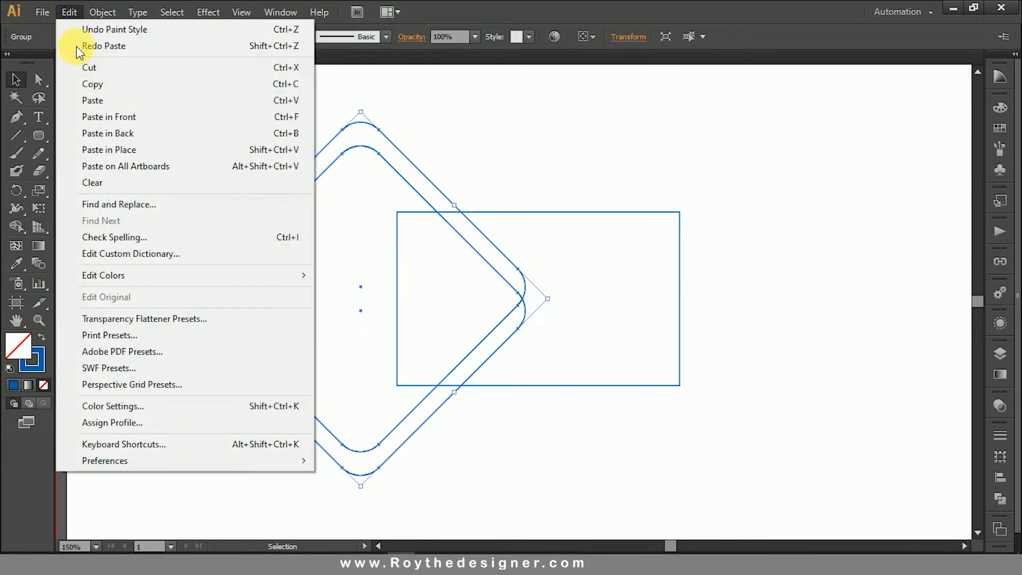
{"action": "left_click", "coordinate": [100, 116]}
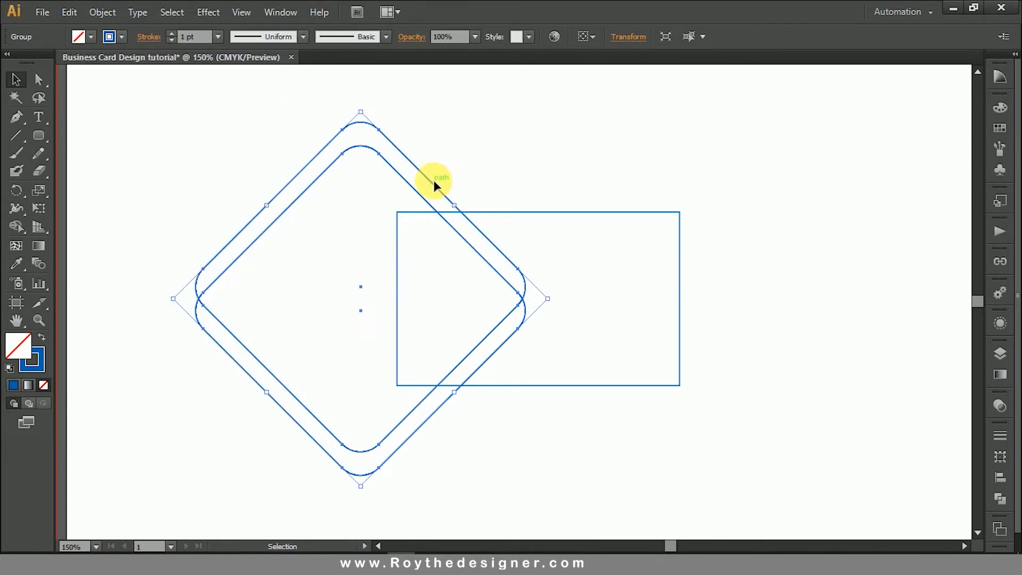
{"action": "left_click_drag", "start_coordinate": [435, 180], "coordinate": [874, 170]}
{"action": "left_click_drag", "start_coordinate": [785, 260], "coordinate": [702, 240]}
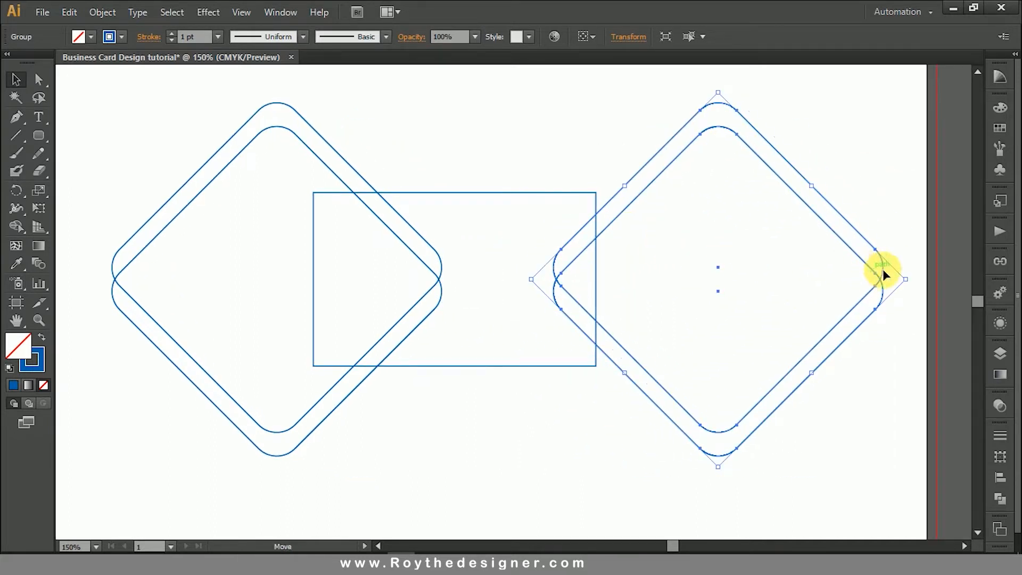
{"action": "left_click_drag", "start_coordinate": [883, 275], "coordinate": [886, 274]}
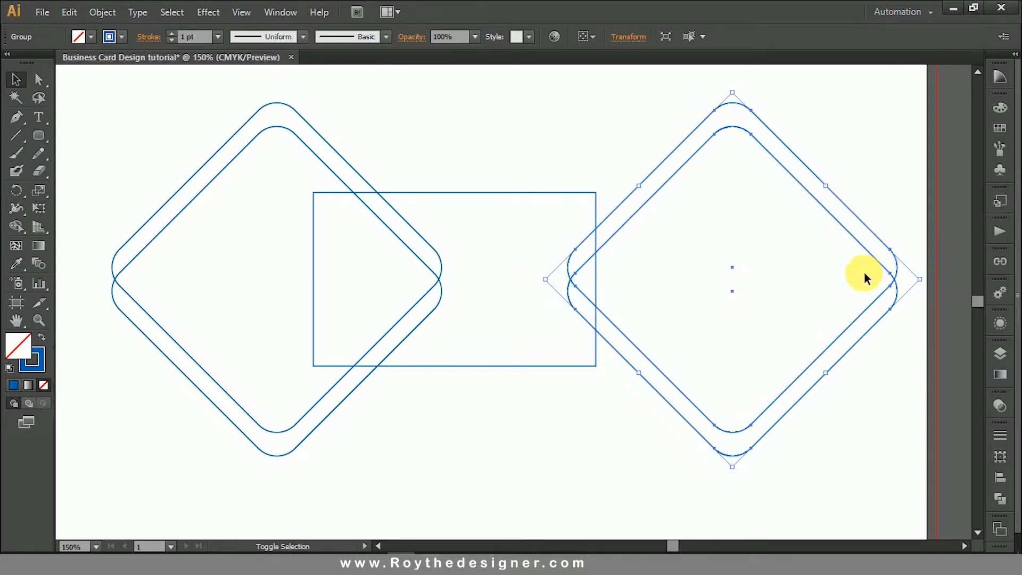
Select the card rectangle with both diamond groups and remove every diamond part outside the card with Shape Builder.
{"action": "left_click_drag", "start_coordinate": [424, 289], "coordinate": [422, 291]}
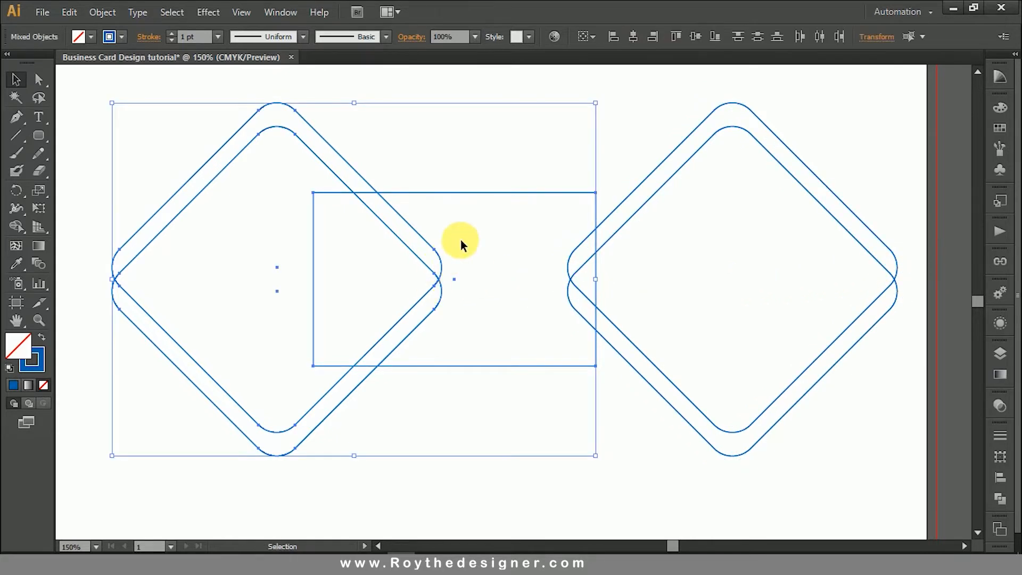
{"action": "left_click", "coordinate": [460, 238]}
{"action": "left_click_drag", "start_coordinate": [453, 236], "coordinate": [394, 254]}
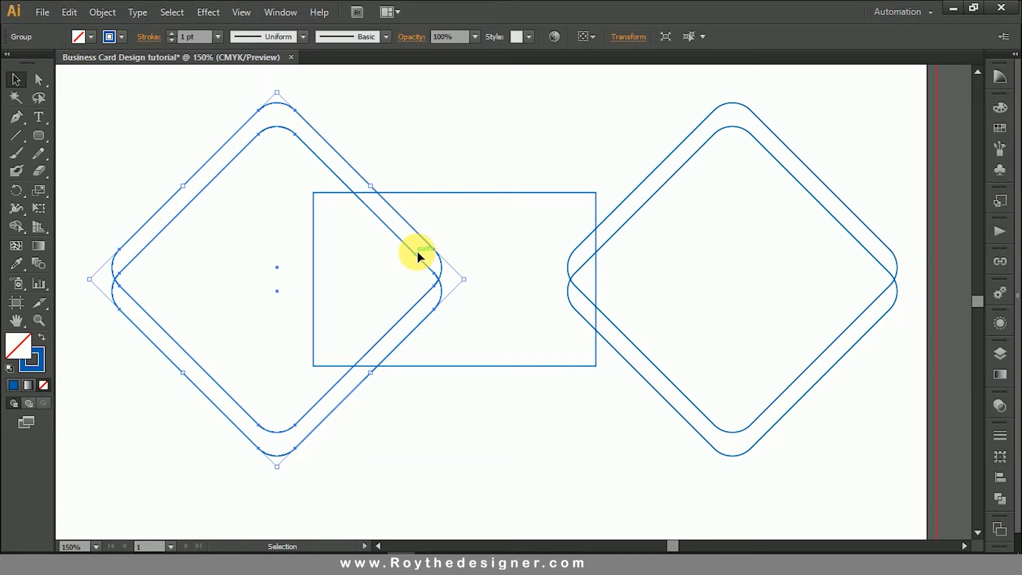
{"action": "left_click", "coordinate": [476, 141]}
{"action": "left_click_drag", "start_coordinate": [725, 282], "coordinate": [372, 241]}
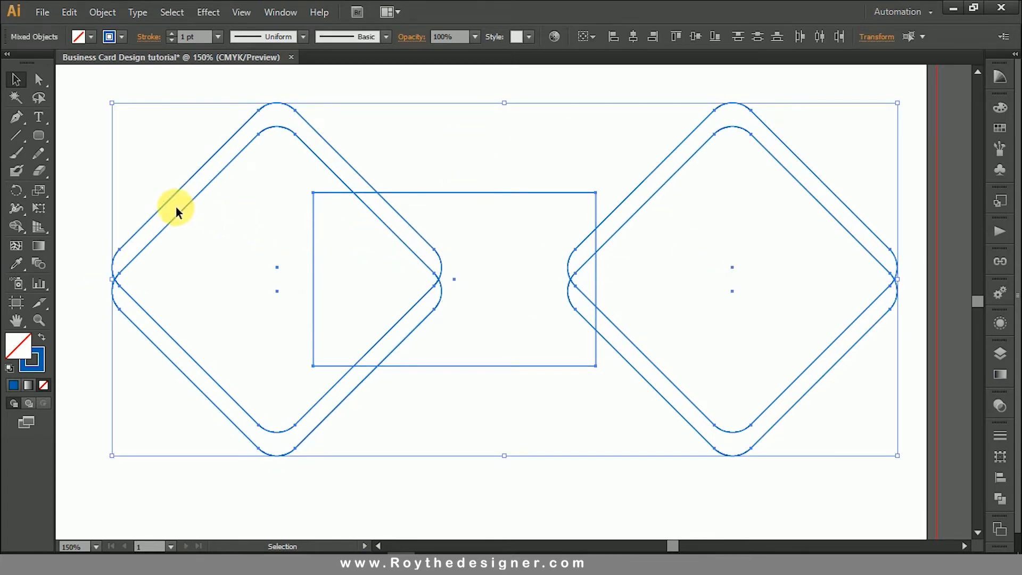
{"action": "left_click", "coordinate": [18, 231]}
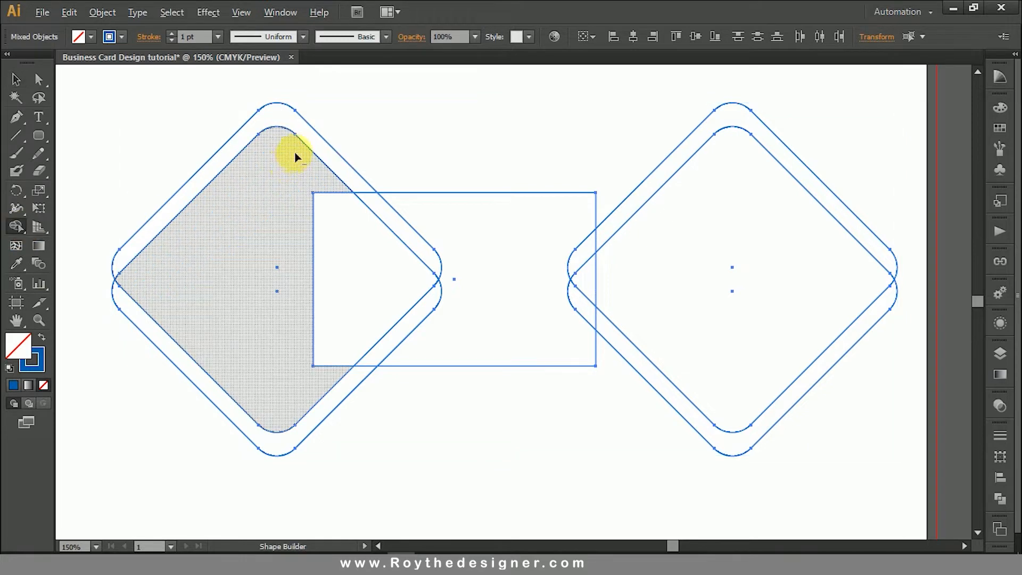
{"action": "left_click_drag", "start_coordinate": [295, 153], "coordinate": [332, 136]}
{"action": "left_click", "coordinate": [210, 397], "text": "alt"}
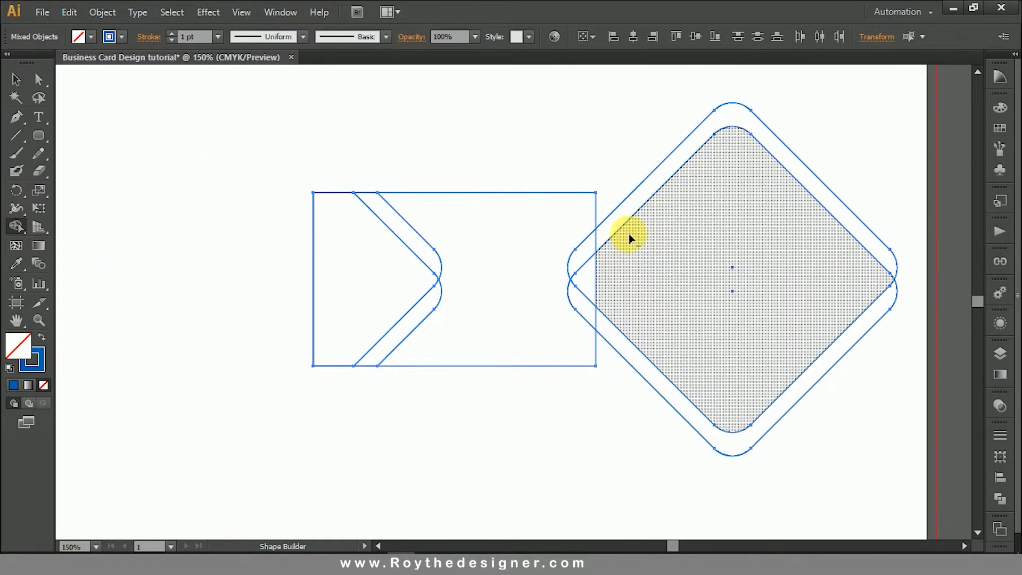
{"action": "left_click_drag", "start_coordinate": [641, 161], "coordinate": [640, 434]}
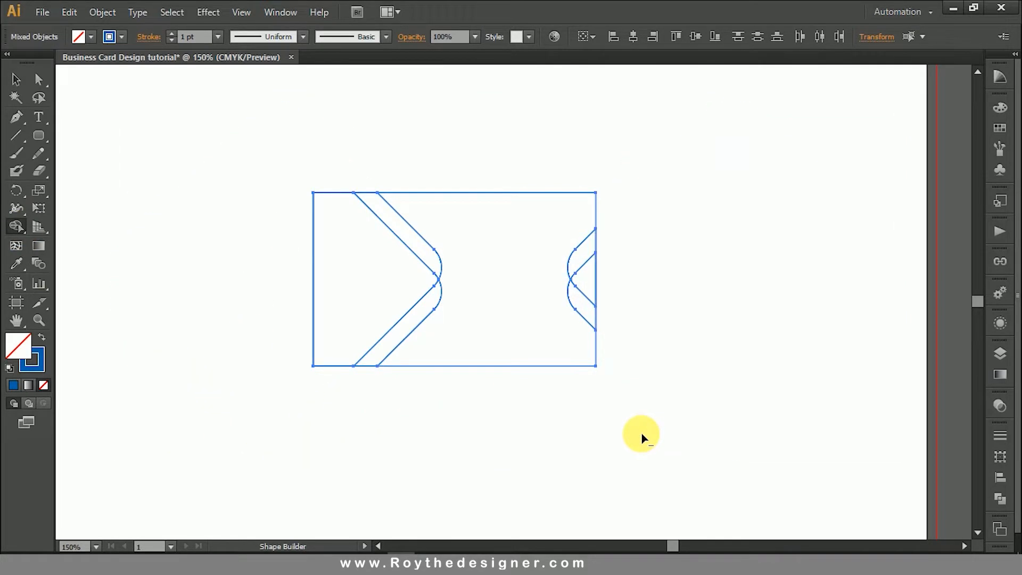
{"action": "left_click", "coordinate": [19, 83]}
{"action": "left_click", "coordinate": [410, 105]}
Swap the fill and stroke of the left diamond group to solid blue and remove its inner area with Shape Builder, leaving two bands.
{"action": "left_click_drag", "start_coordinate": [217, 145], "coordinate": [744, 453]}
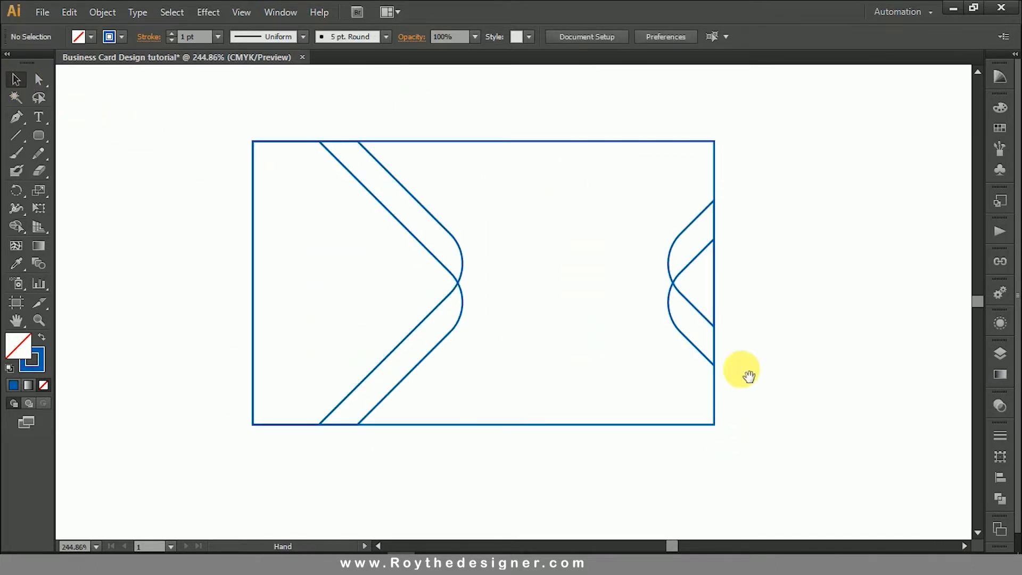
{"action": "left_click", "coordinate": [418, 207]}
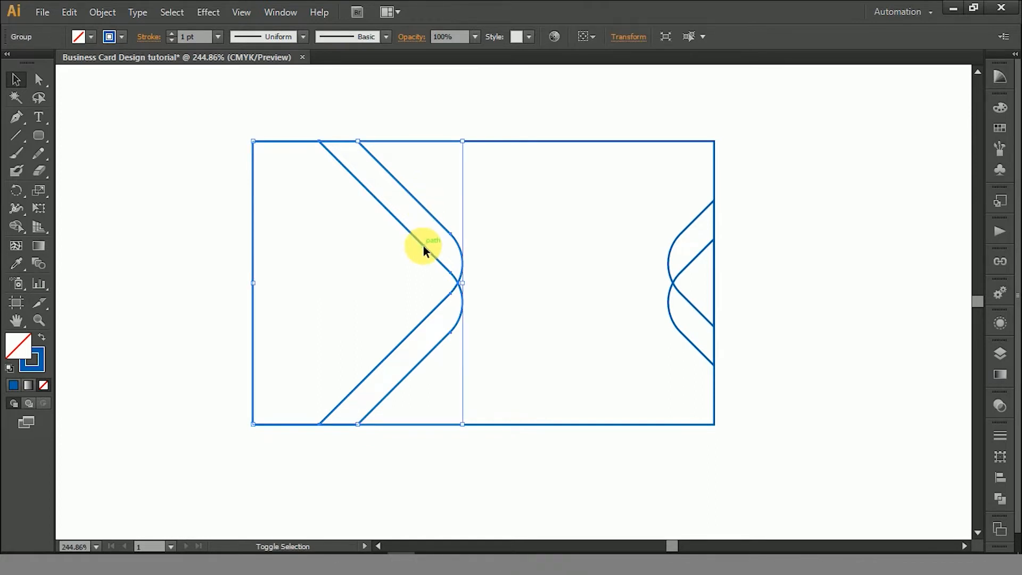
{"action": "left_click", "coordinate": [423, 244], "text": "shift"}
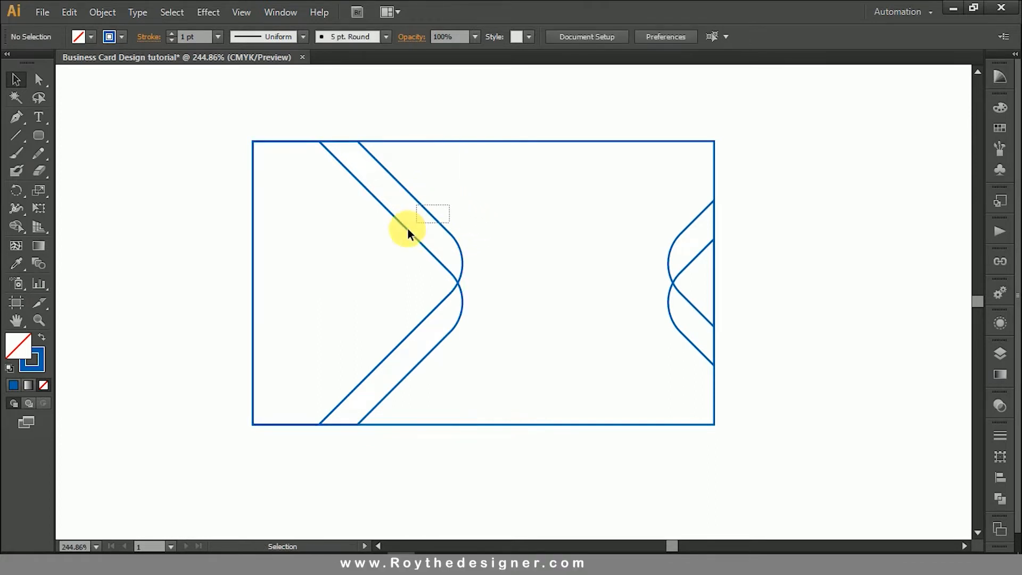
{"action": "left_click", "coordinate": [408, 230]}
{"action": "left_click", "coordinate": [481, 209]}
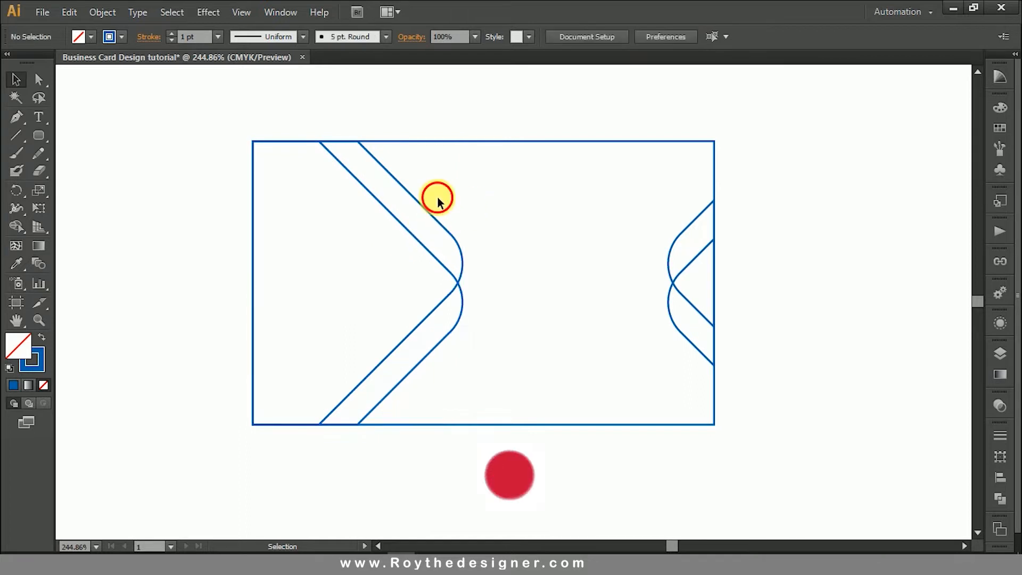
{"action": "left_click", "coordinate": [435, 198]}
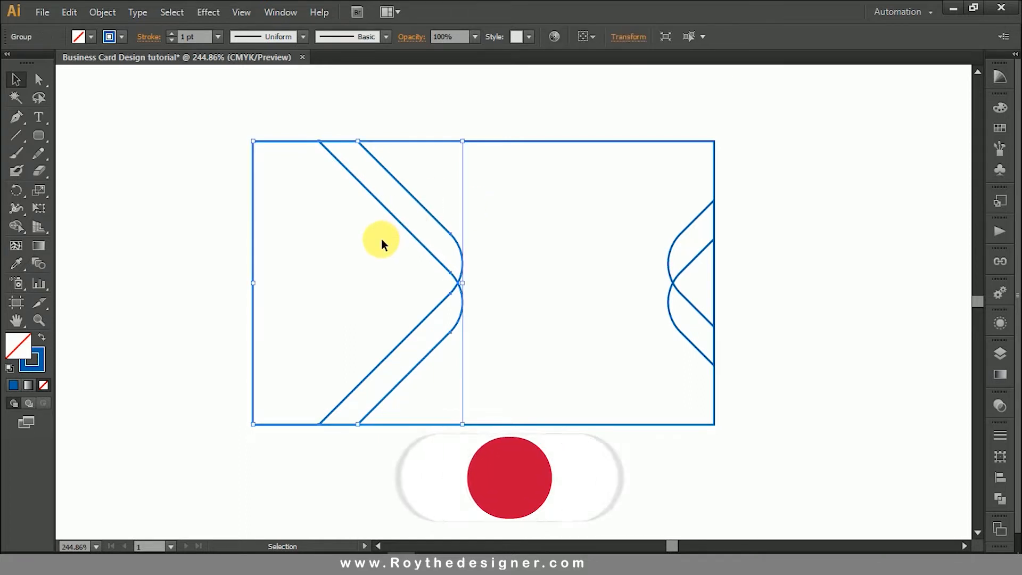
{"action": "left_click", "coordinate": [1006, 111]}
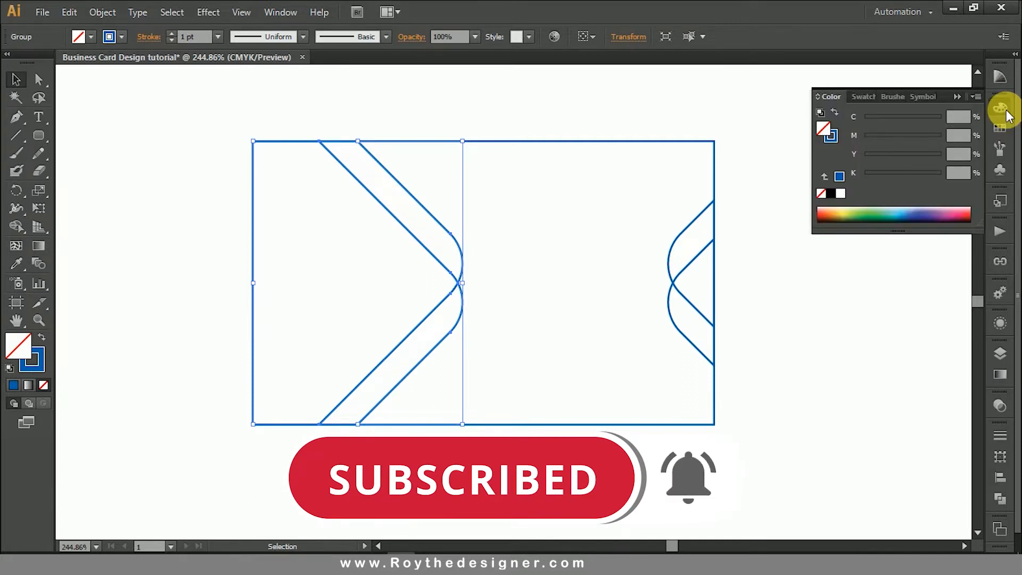
{"action": "left_click", "coordinate": [1007, 111]}
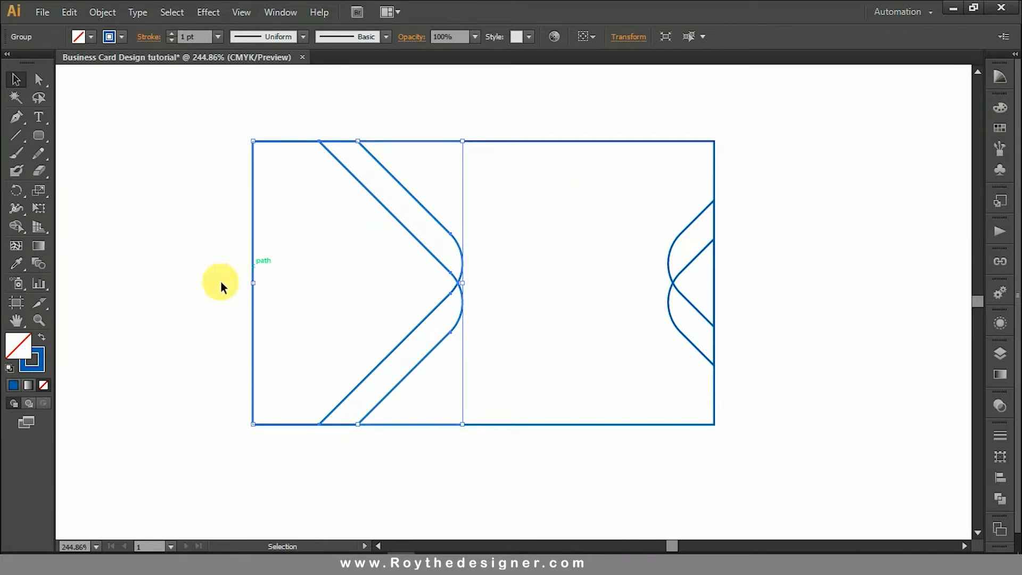
{"action": "left_click", "coordinate": [45, 338]}
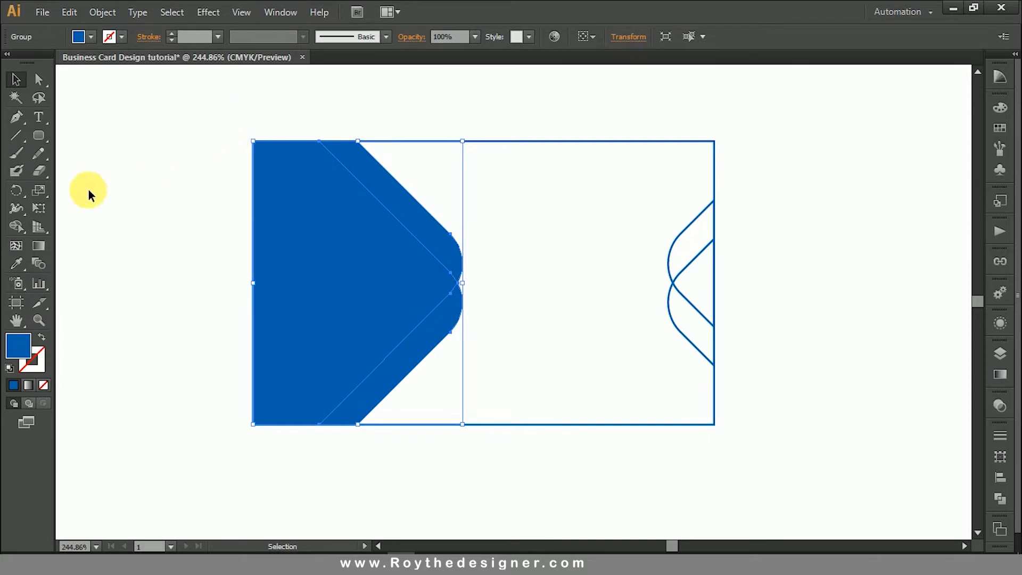
{"action": "left_click", "coordinate": [16, 226]}
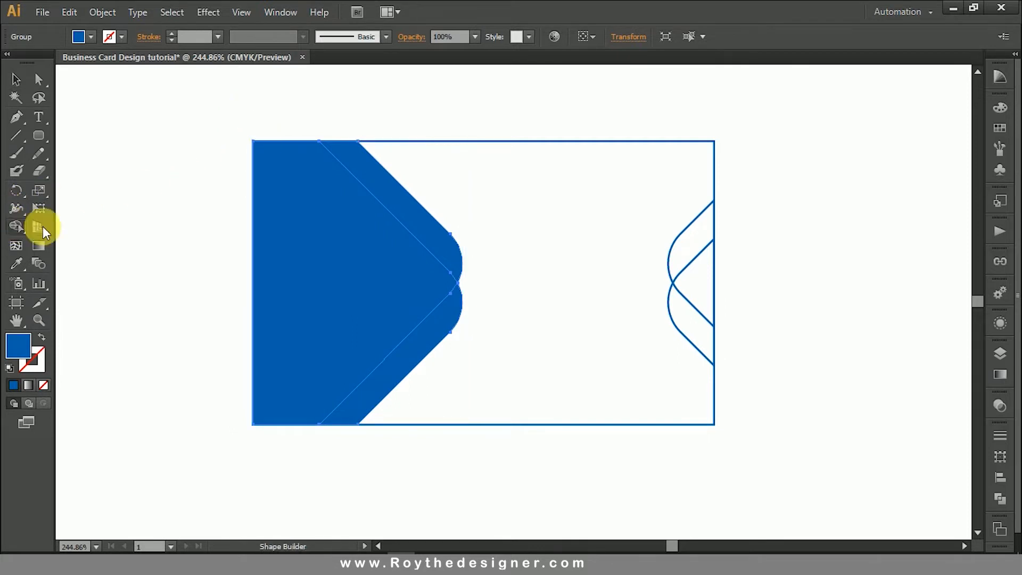
{"action": "left_click", "coordinate": [324, 246], "text": "alt"}
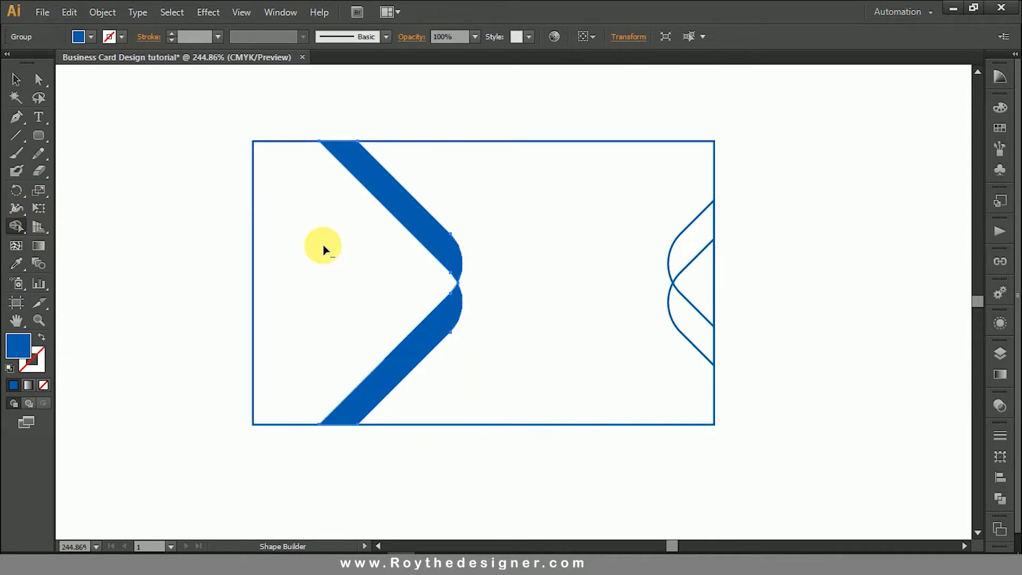
Swap the right diamond group's stroke to a solid blue fill and remove its inner triangle with Shape Builder.
{"action": "left_click", "coordinate": [18, 80]}
{"action": "left_click", "coordinate": [698, 278]}
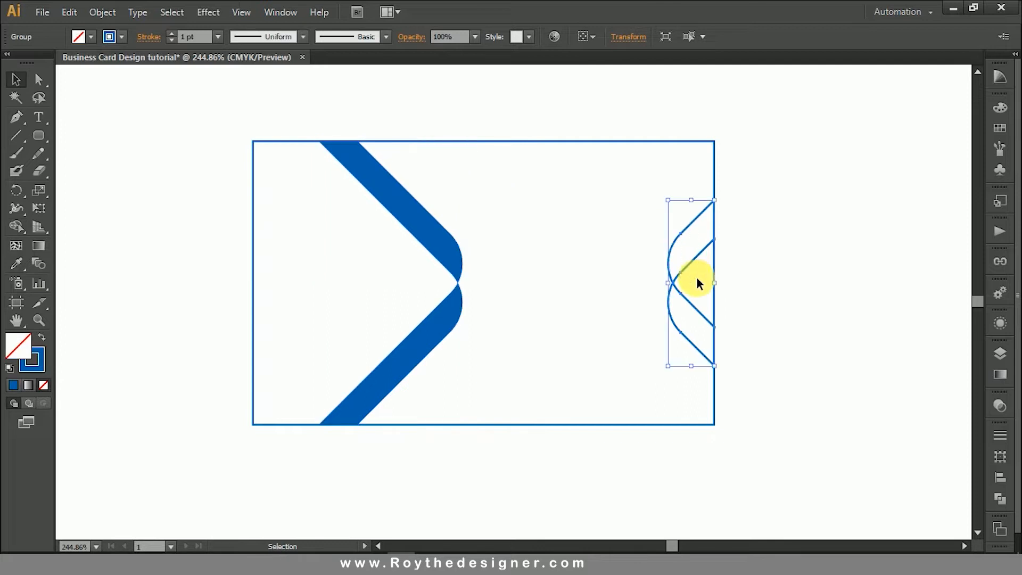
{"action": "left_click", "coordinate": [46, 341]}
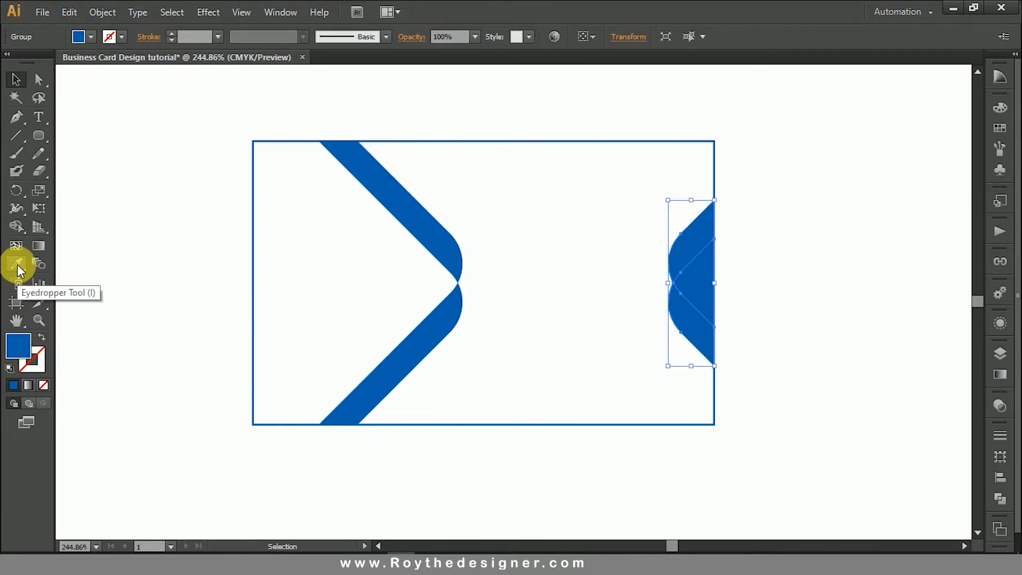
{"action": "left_click", "coordinate": [16, 227]}
{"action": "left_click", "coordinate": [699, 277], "text": "alt"}
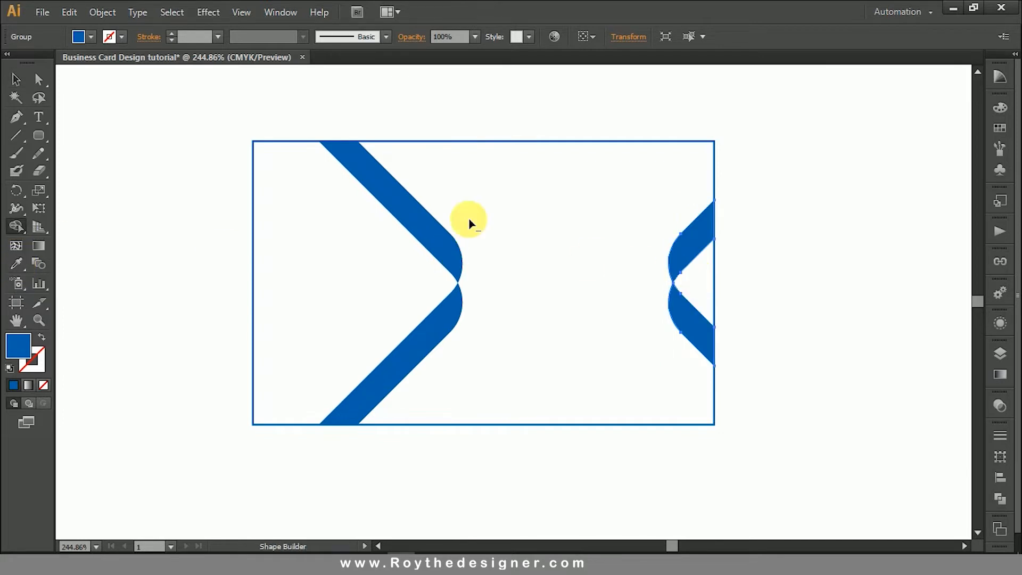
{"action": "left_click", "coordinate": [16, 79]}
{"action": "left_click", "coordinate": [519, 120]}
{"action": "left_click_drag", "start_coordinate": [519, 121], "coordinate": [534, 161]}
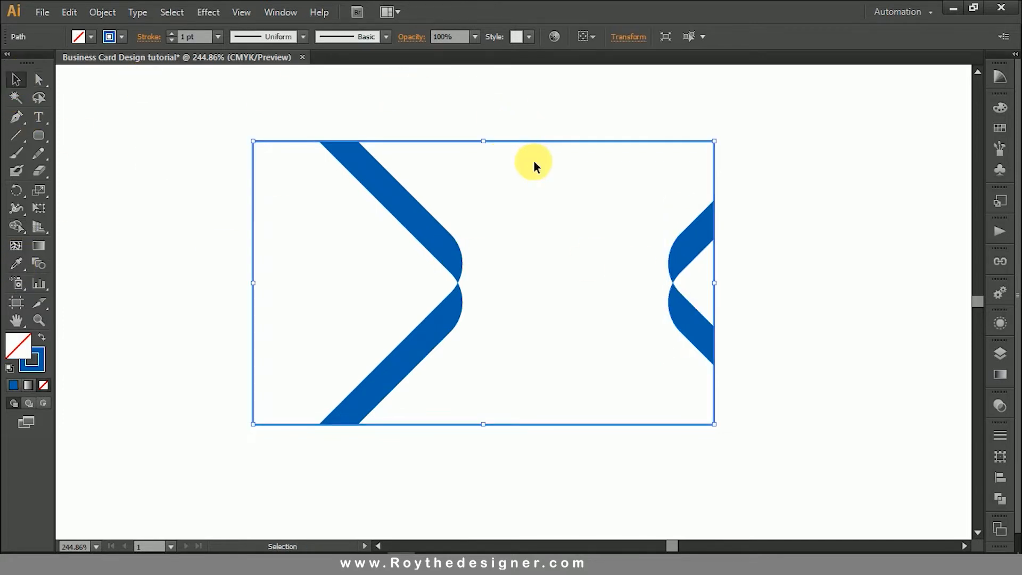
{"action": "left_click", "coordinate": [534, 161]}
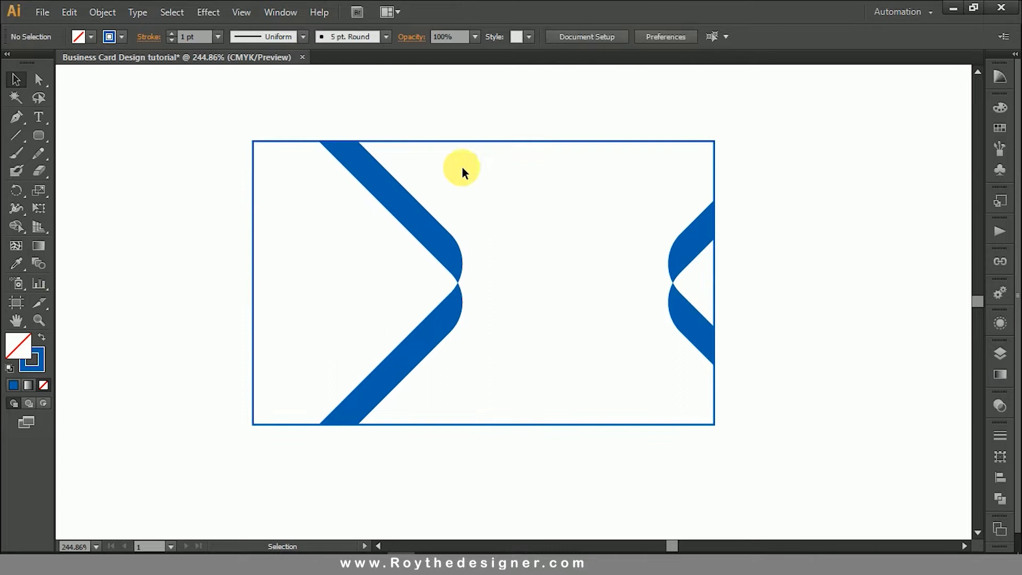
Ungroup the two blue bands in the left half of the card.
{"action": "left_click", "coordinate": [426, 222]}
{"action": "right_click", "coordinate": [434, 317]}
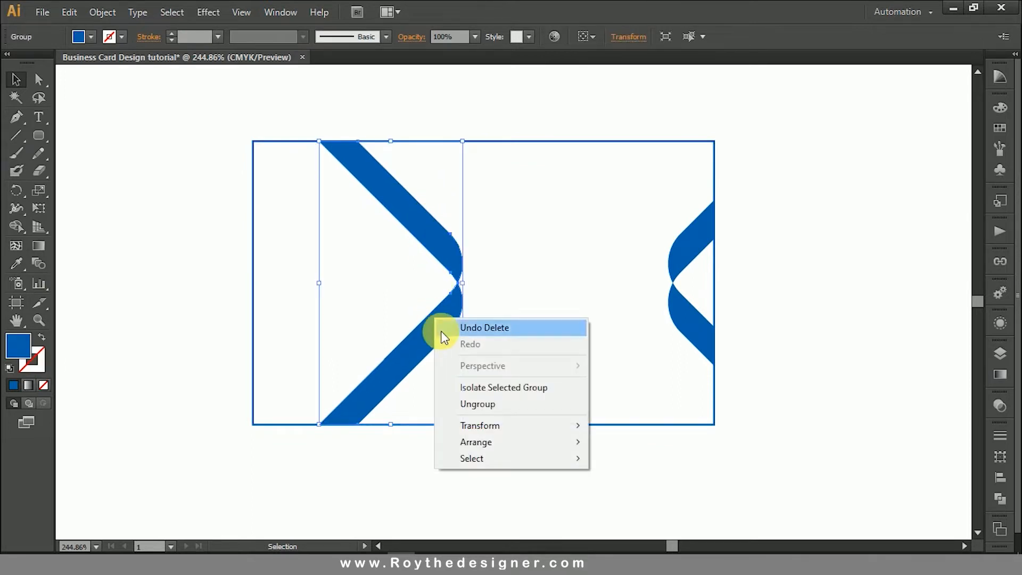
{"action": "left_click", "coordinate": [468, 402]}
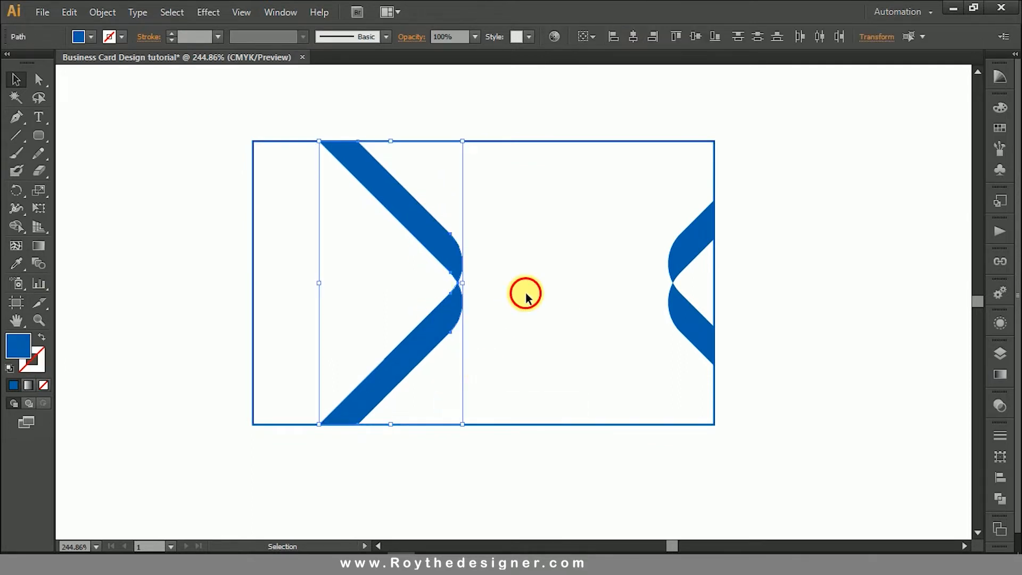
{"action": "left_click", "coordinate": [524, 293]}
{"action": "left_click", "coordinate": [435, 322]}
{"action": "left_click", "coordinate": [438, 230], "text": "shift"}
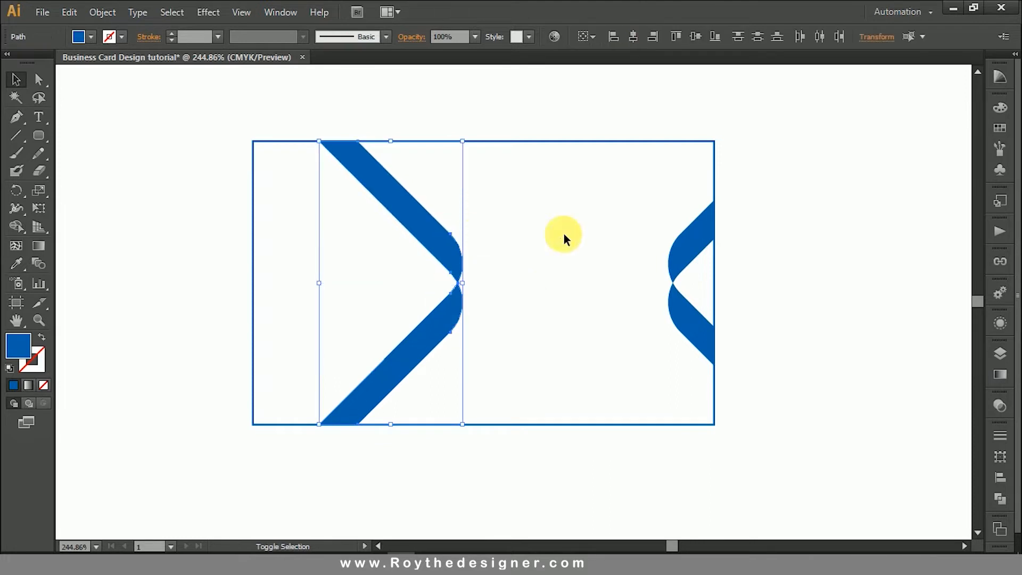
Ungroup the two blue bands at the card's right edge.
{"action": "left_click", "coordinate": [663, 247]}
{"action": "left_click", "coordinate": [679, 266]}
{"action": "right_click", "coordinate": [680, 279]}
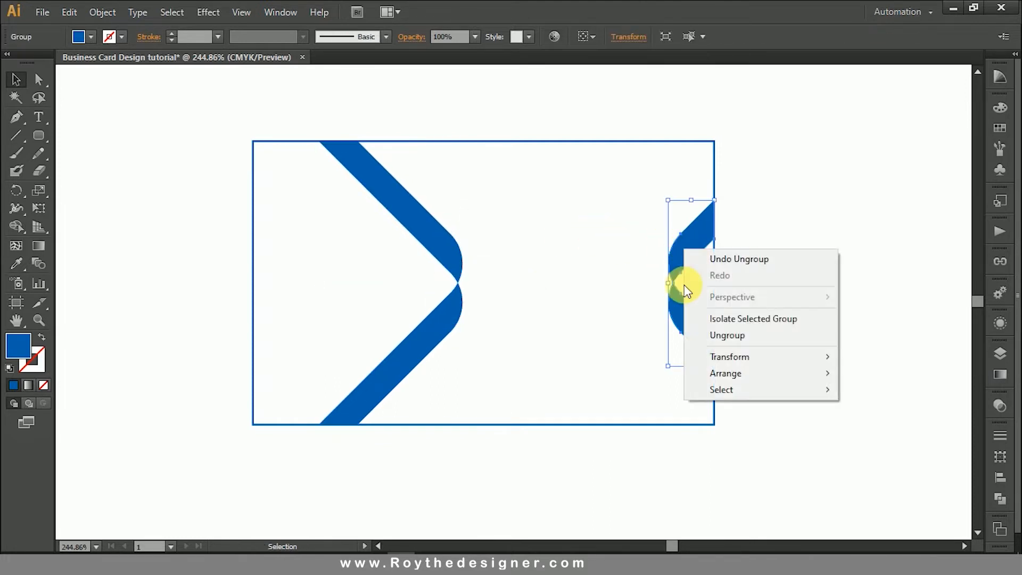
{"action": "left_click", "coordinate": [699, 335]}
{"action": "left_click", "coordinate": [716, 309]}
Select all four blue bands and hide them.
{"action": "left_click", "coordinate": [691, 321]}
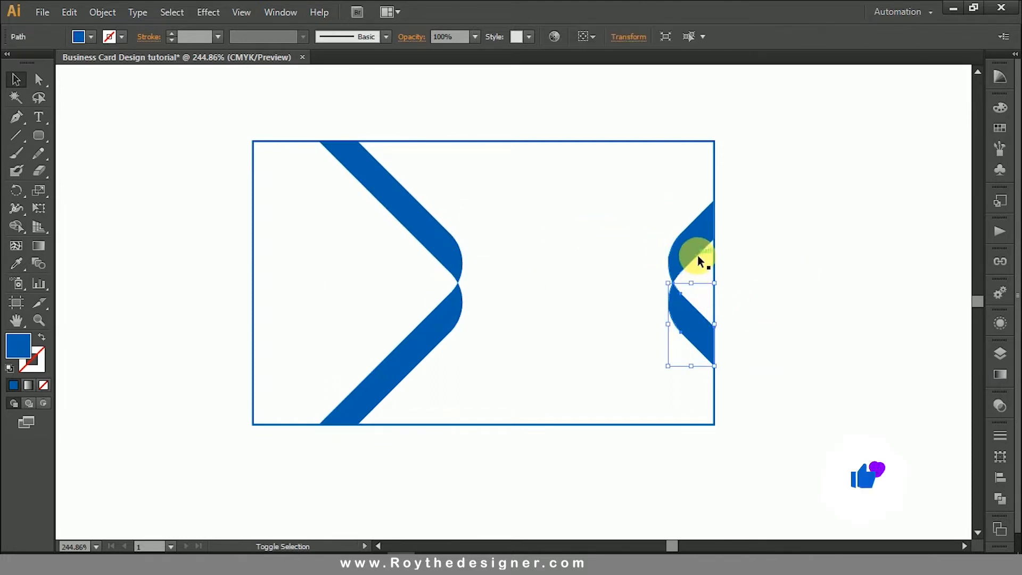
{"action": "left_click", "coordinate": [695, 257], "text": "shift"}
{"action": "left_click", "coordinate": [453, 230], "text": "shift"}
{"action": "left_click", "coordinate": [438, 308], "text": "shift"}
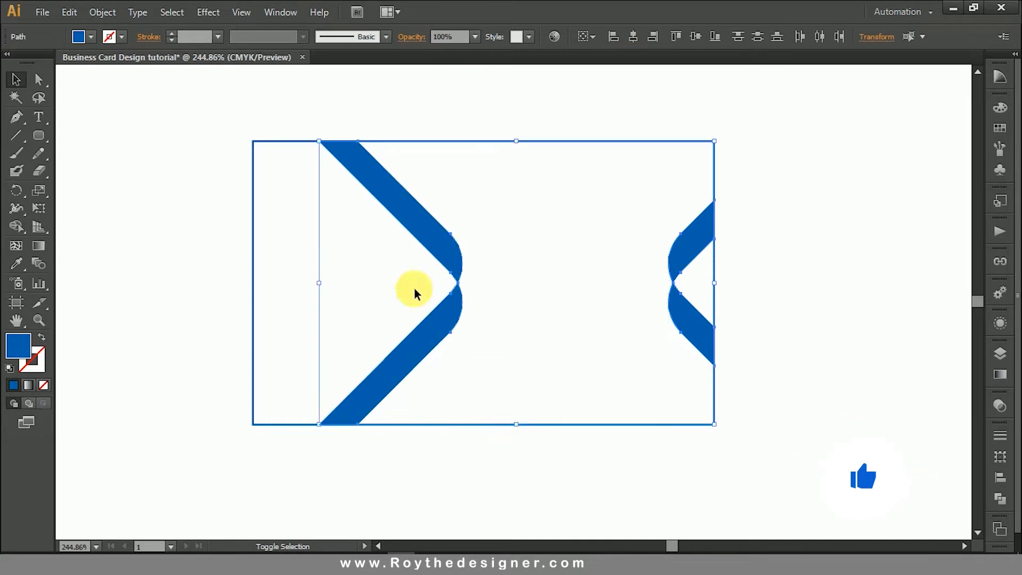
{"action": "left_click", "coordinate": [99, 12]}
{"action": "mouse_move", "coordinate": [165, 135]}
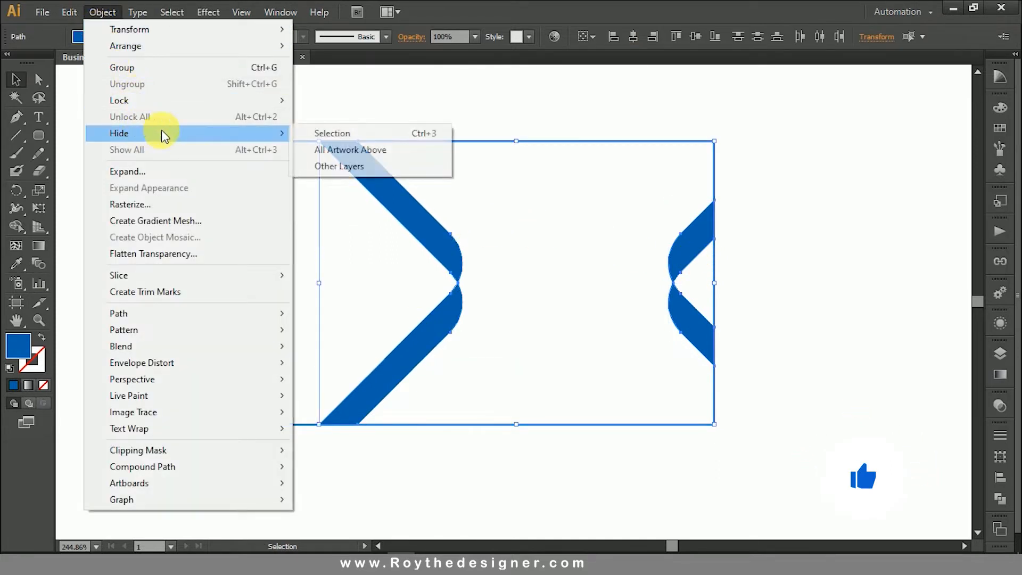
{"action": "left_click", "coordinate": [331, 134]}
Check the card area for leftover shapes, and show all hidden artwork again.
{"action": "left_click_drag", "start_coordinate": [500, 231], "coordinate": [379, 320]}
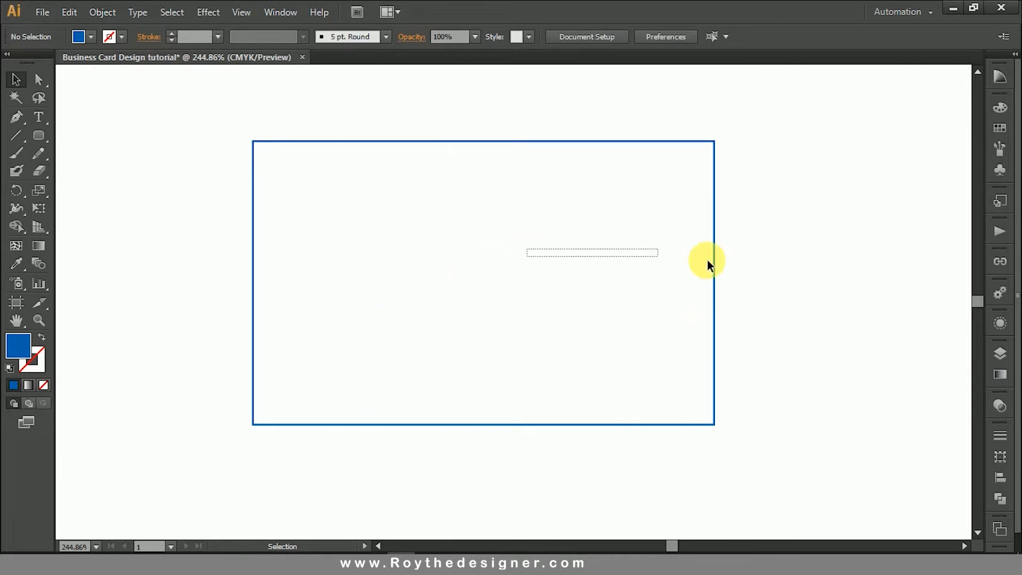
{"action": "left_click_drag", "start_coordinate": [782, 201], "coordinate": [587, 222]}
{"action": "left_click", "coordinate": [447, 167]}
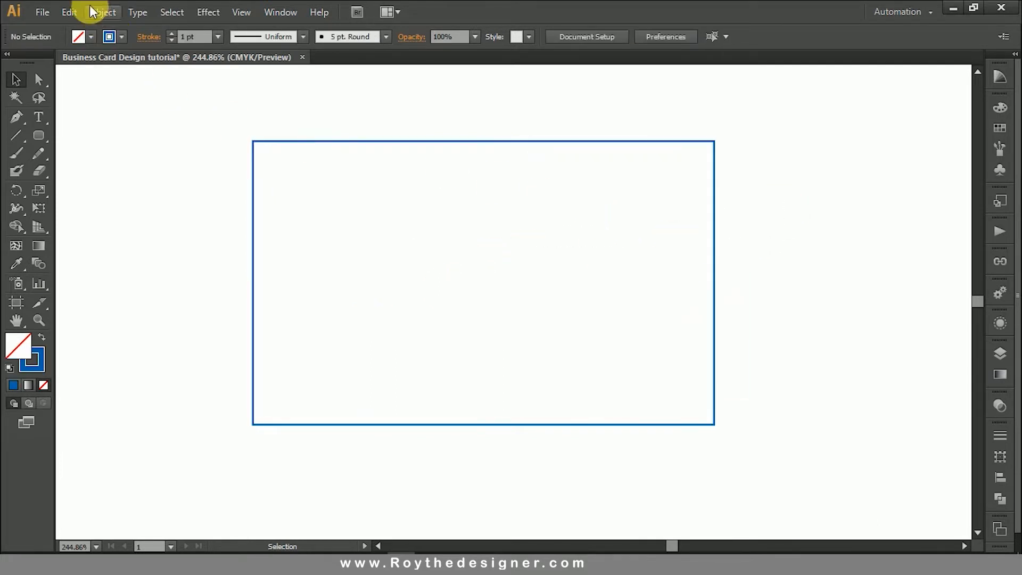
{"action": "left_click", "coordinate": [102, 11]}
{"action": "left_click", "coordinate": [123, 150]}
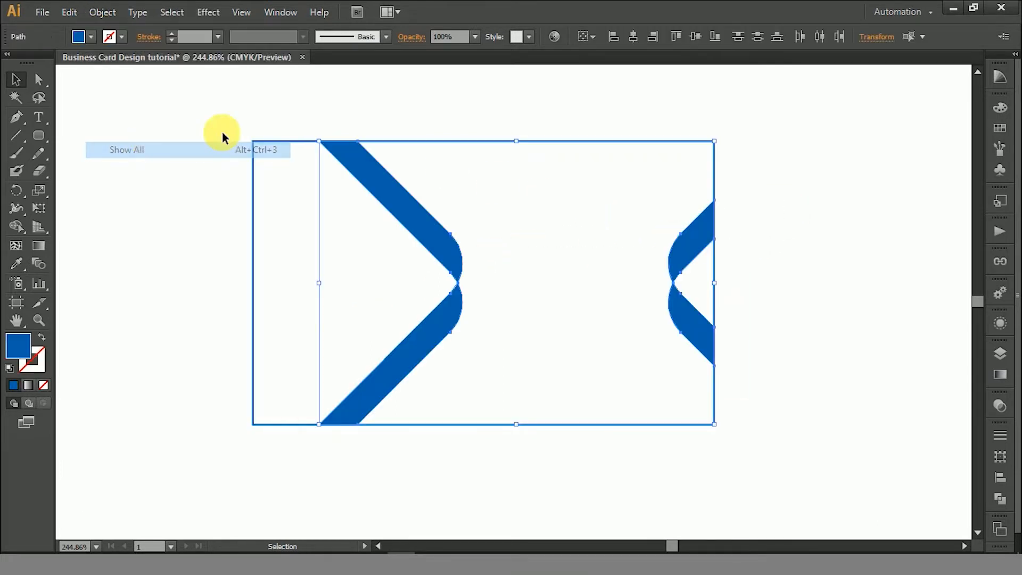
Select all four blue bands, copy them, and paste the copies in front.
{"action": "left_click", "coordinate": [355, 172]}
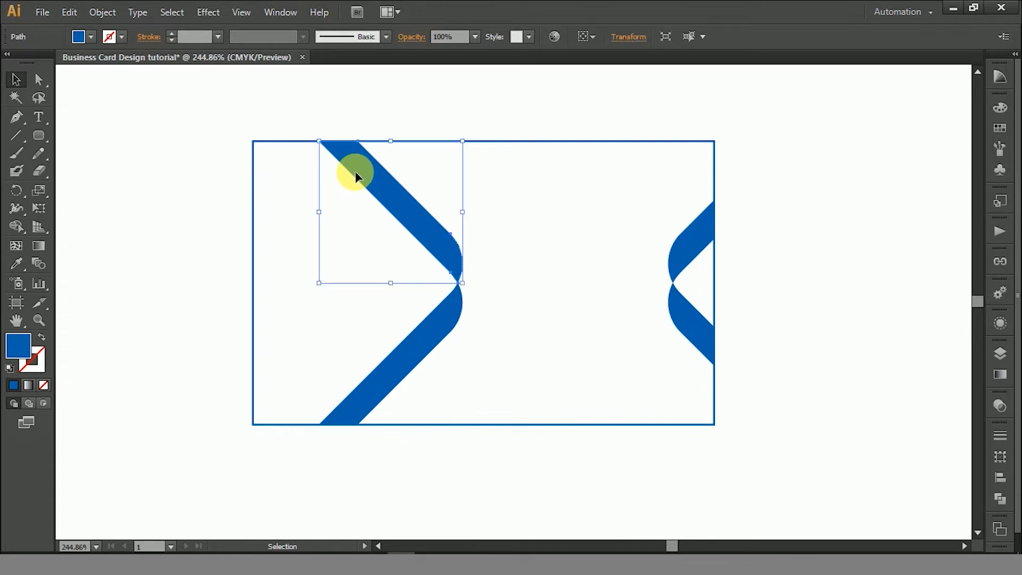
{"action": "left_click", "coordinate": [412, 358], "text": "shift"}
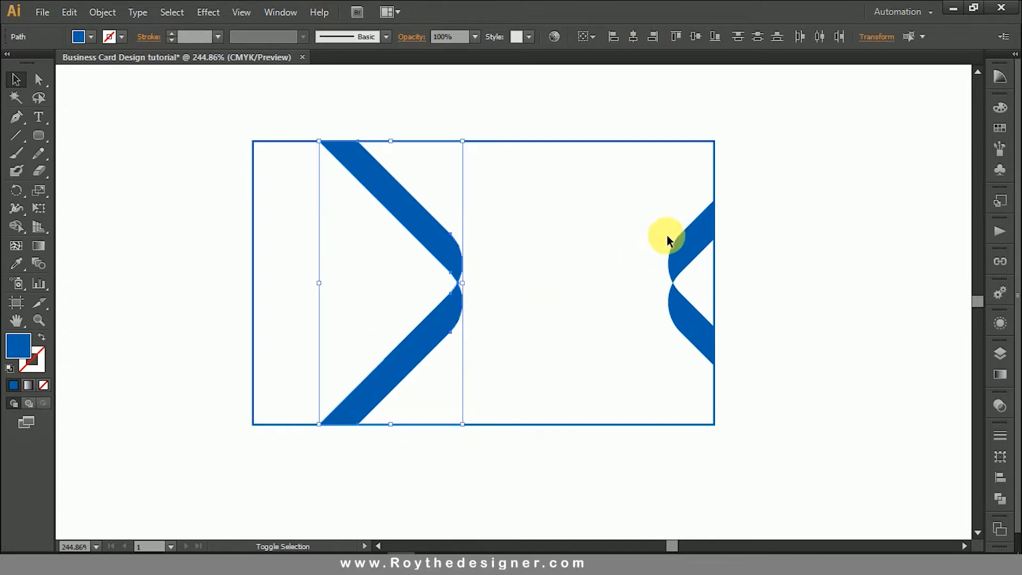
{"action": "left_click", "coordinate": [681, 327], "text": "shift"}
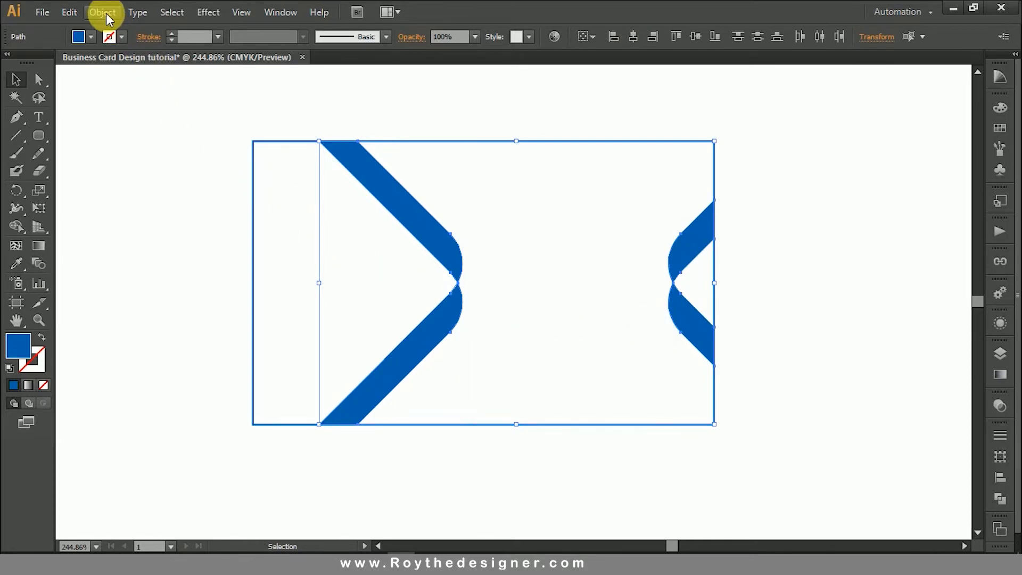
{"action": "left_click", "coordinate": [81, 14]}
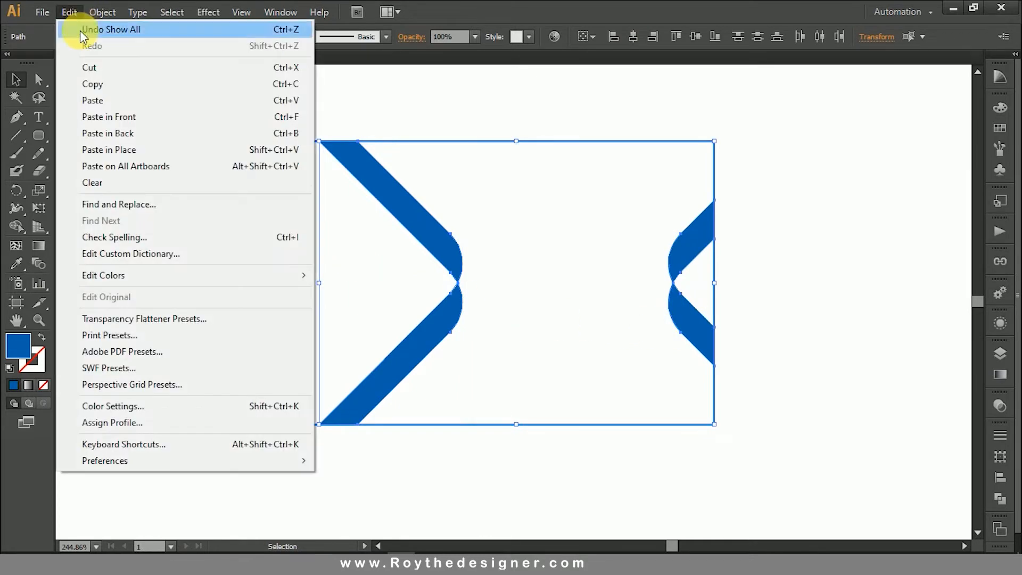
{"action": "left_click", "coordinate": [74, 84]}
{"action": "left_click", "coordinate": [70, 12]}
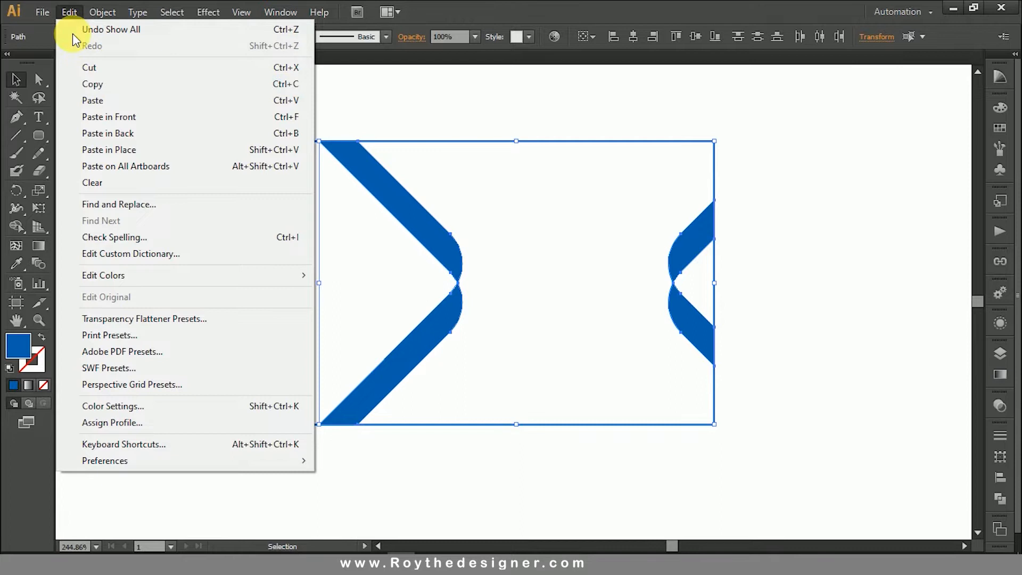
{"action": "left_click", "coordinate": [108, 119]}
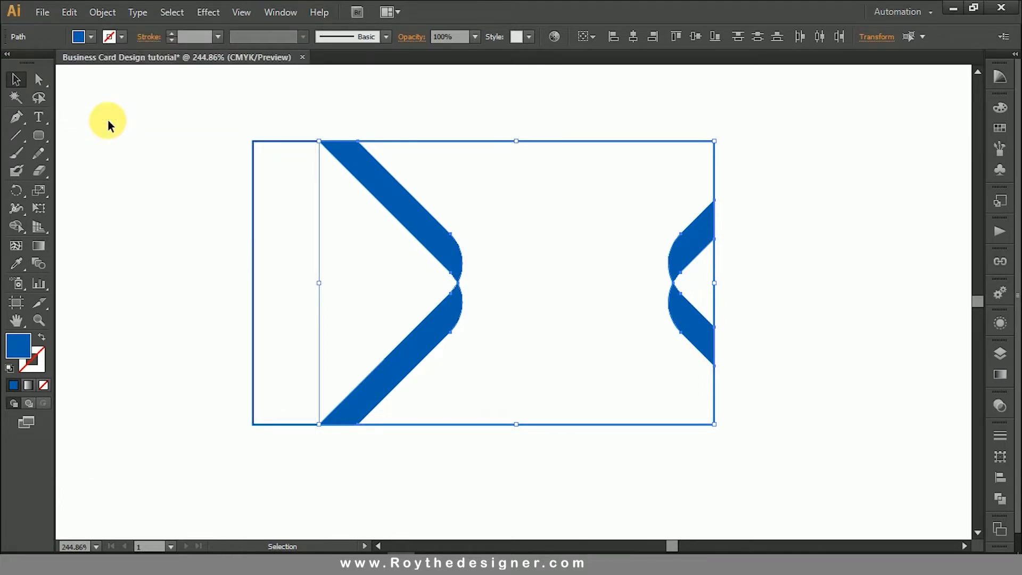
Fill the four pasted band copies with the linear white-to-black gradient.
{"action": "left_click", "coordinate": [999, 374]}
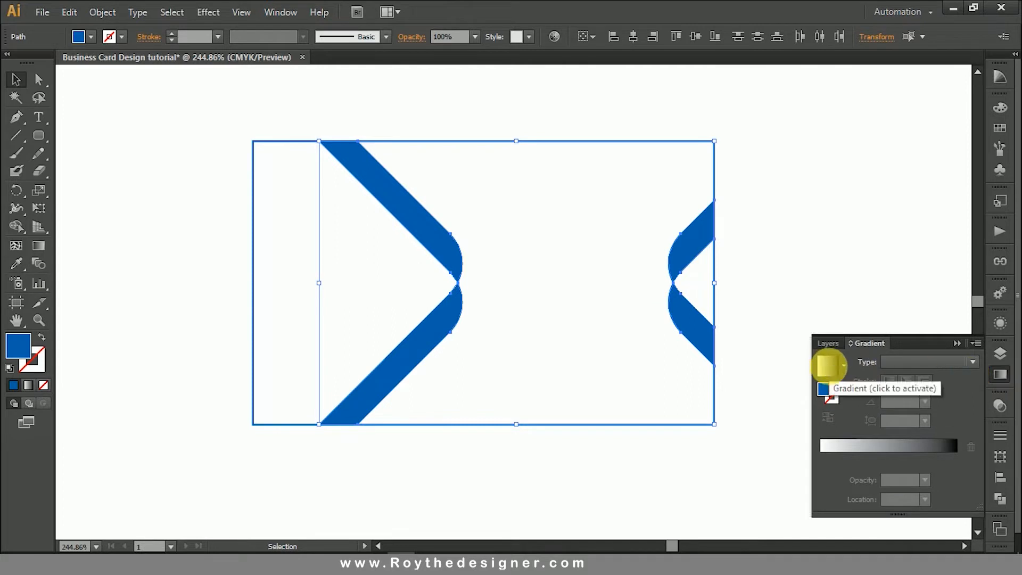
{"action": "left_click", "coordinate": [827, 370]}
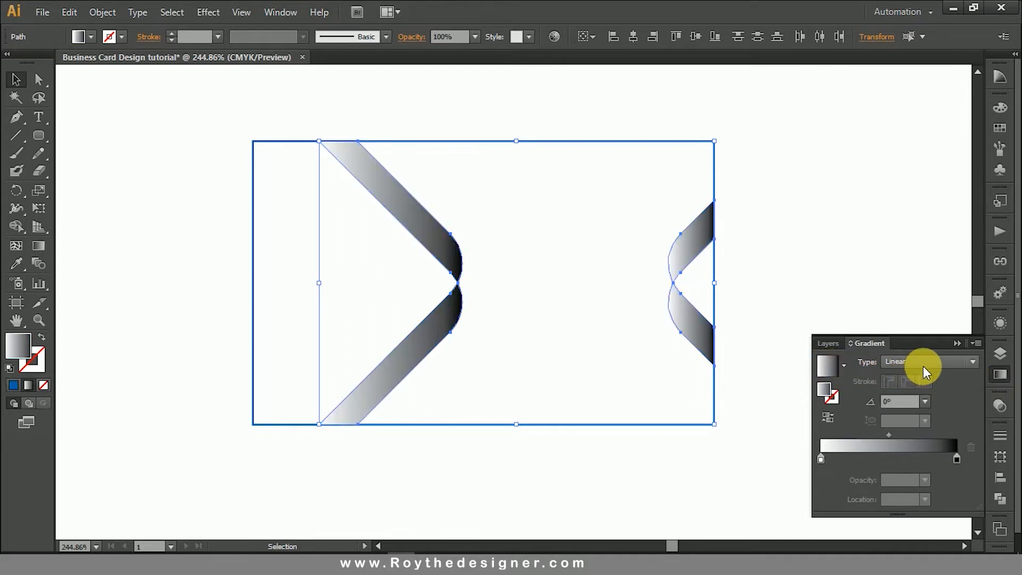
{"action": "left_click", "coordinate": [998, 373]}
Set the gradient bands' blending mode to Multiply and deselect them.
{"action": "left_click", "coordinate": [1000, 405]}
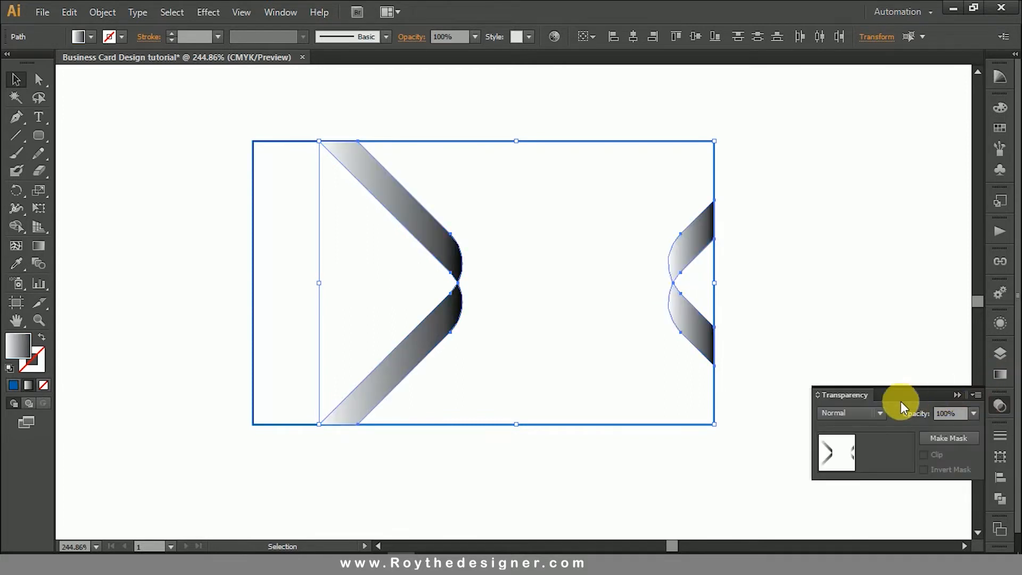
{"action": "left_click", "coordinate": [862, 413]}
{"action": "left_click", "coordinate": [842, 169]}
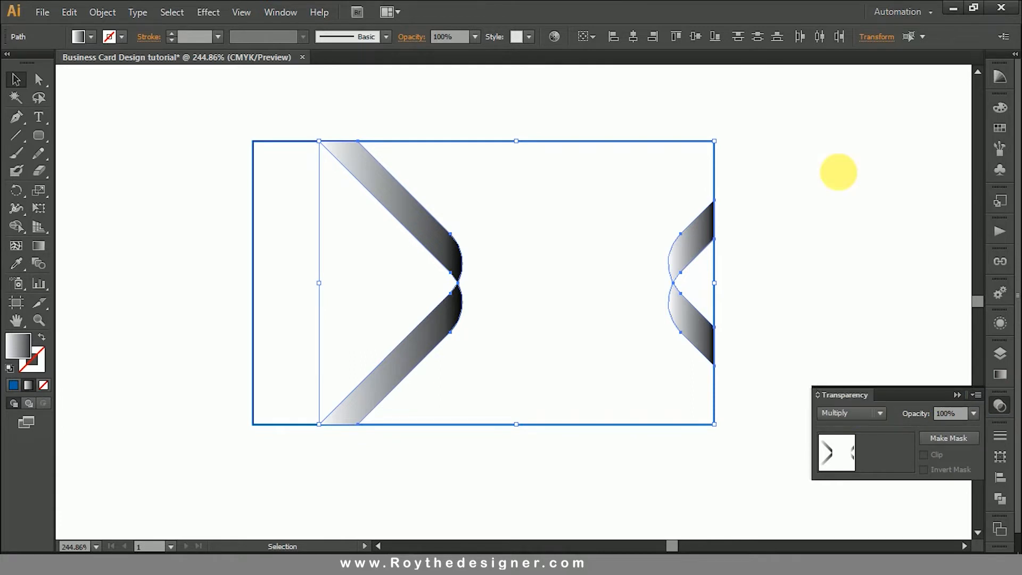
{"action": "left_click", "coordinate": [1000, 406]}
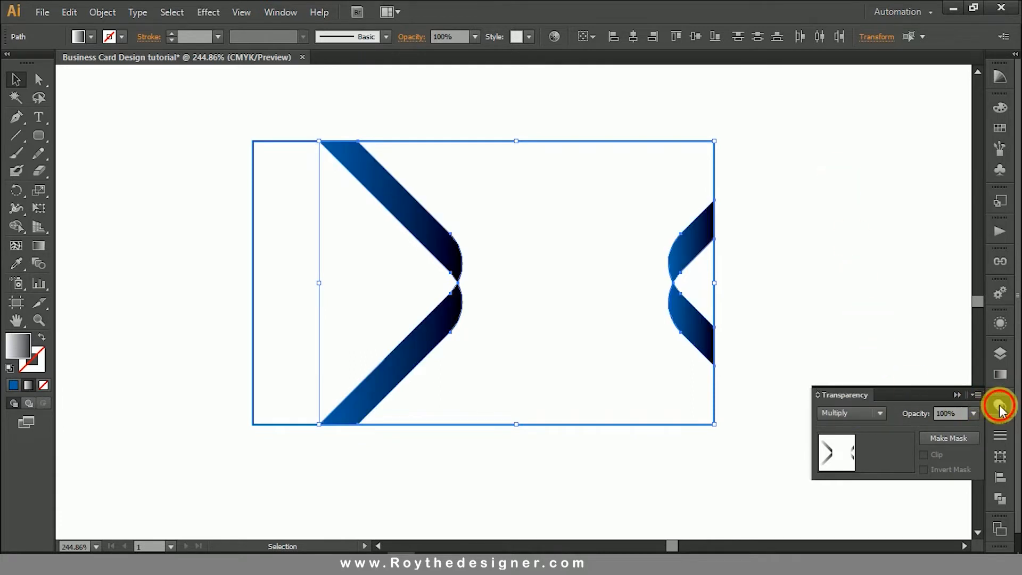
{"action": "left_click", "coordinate": [644, 257]}
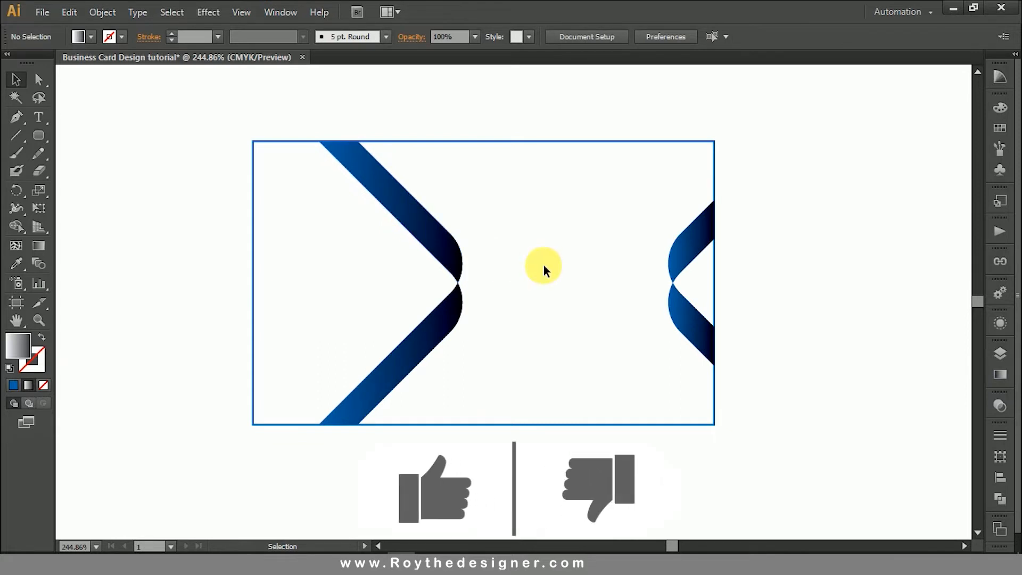
Reverse the gradient on the upper band in the left half of the card.
{"action": "left_click", "coordinate": [441, 241]}
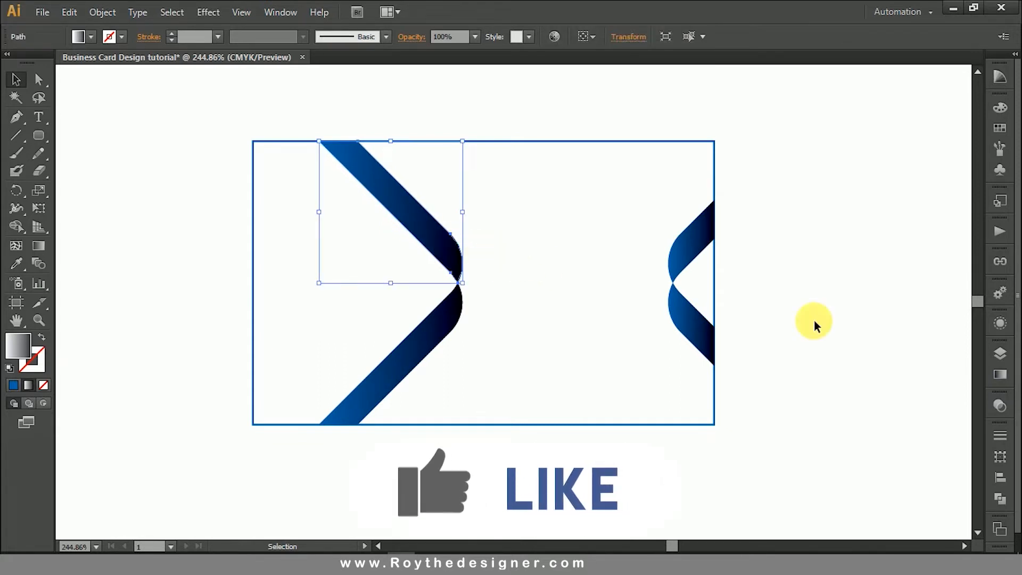
{"action": "left_click", "coordinate": [999, 404]}
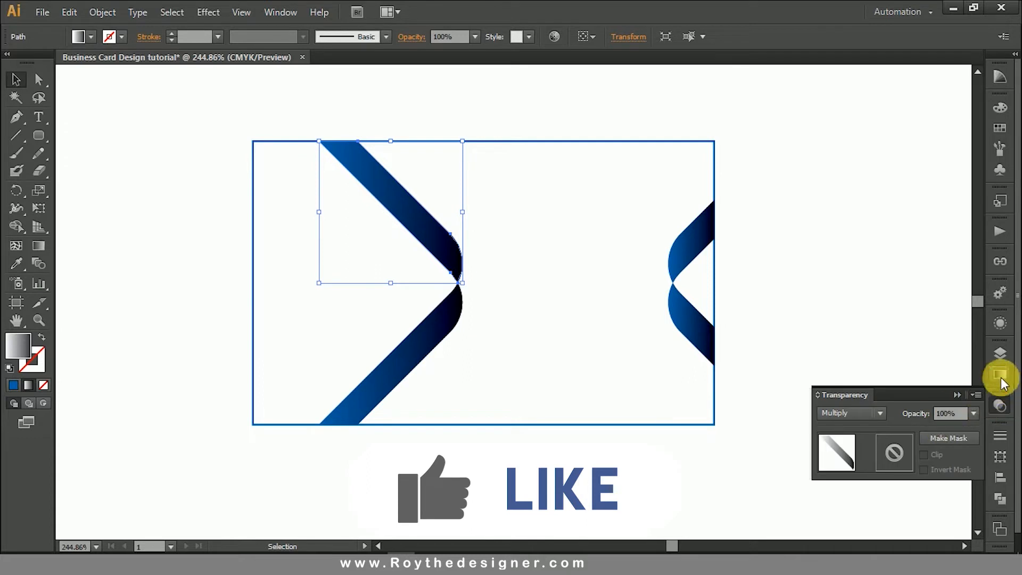
{"action": "left_click", "coordinate": [1000, 376]}
{"action": "left_click", "coordinate": [828, 419]}
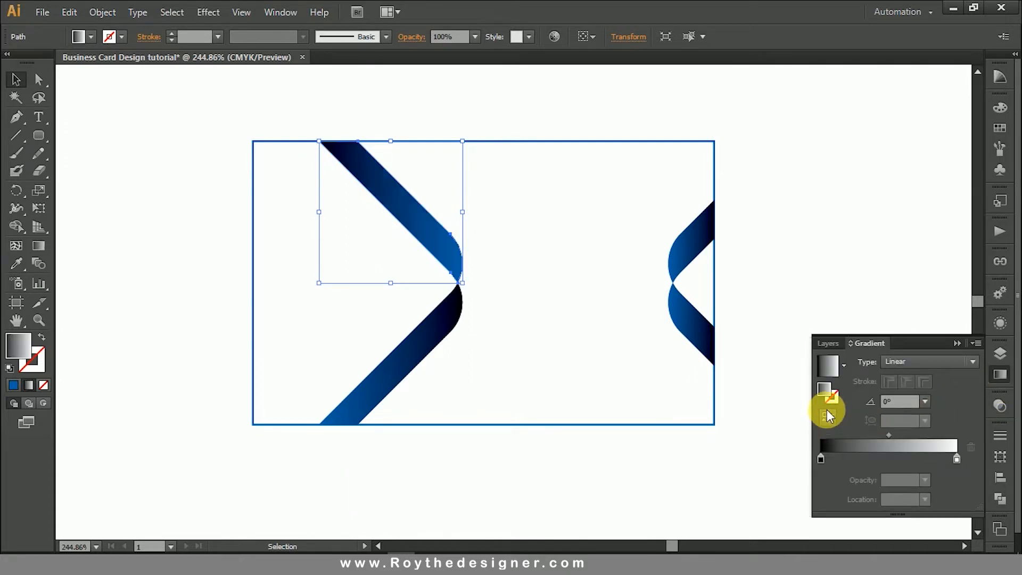
{"action": "left_click", "coordinate": [787, 251]}
Reverse the gradient on the upper band at the card's right edge.
{"action": "left_click", "coordinate": [688, 247]}
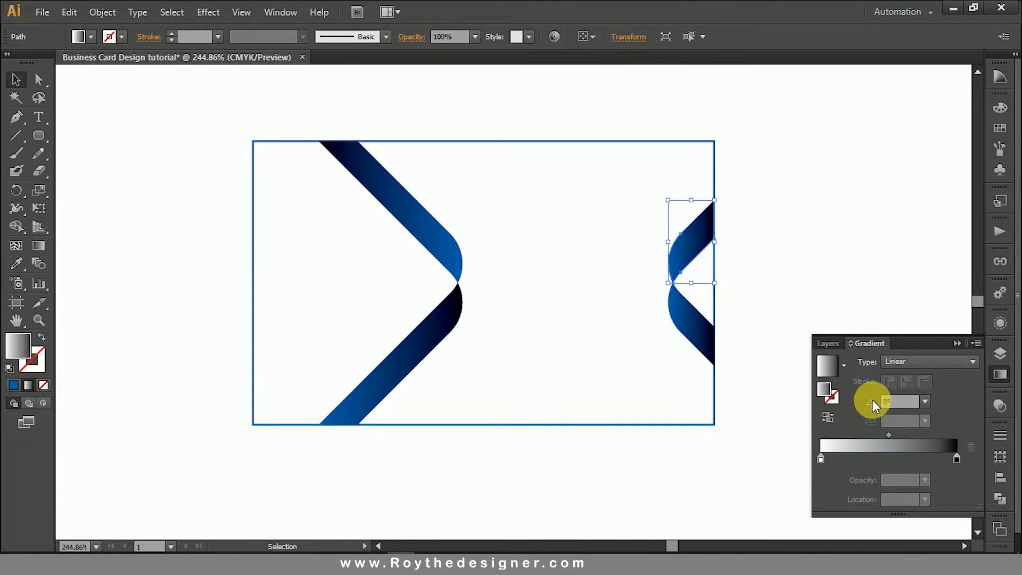
{"action": "left_click", "coordinate": [831, 417]}
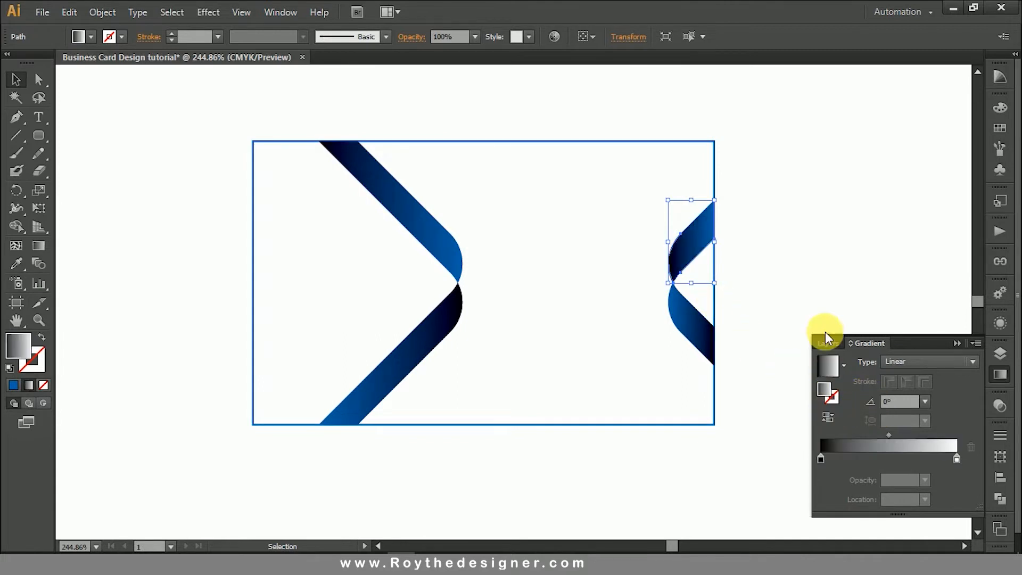
{"action": "left_click", "coordinate": [732, 183]}
{"action": "left_click", "coordinate": [652, 141]}
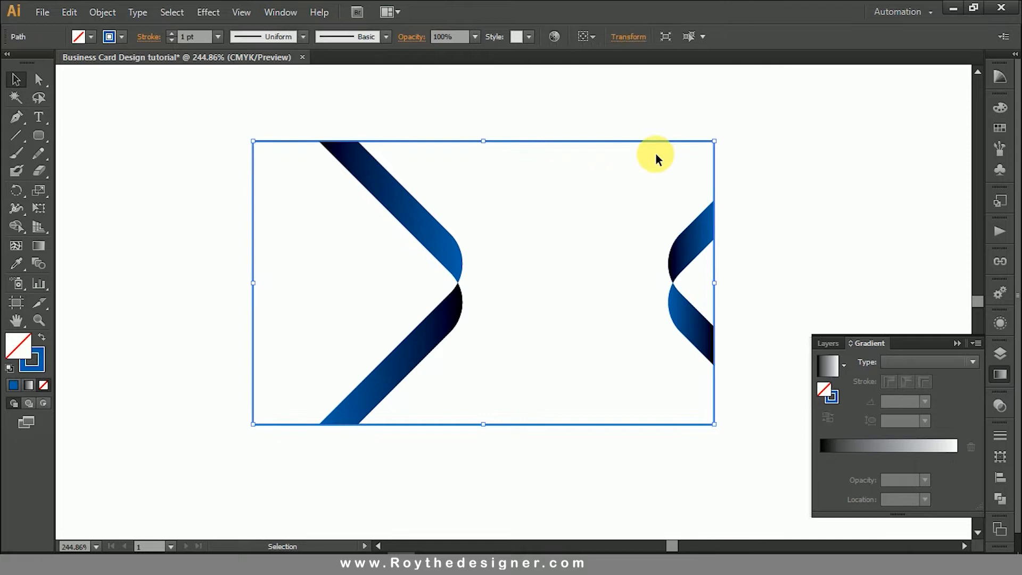
{"action": "left_click", "coordinate": [742, 136]}
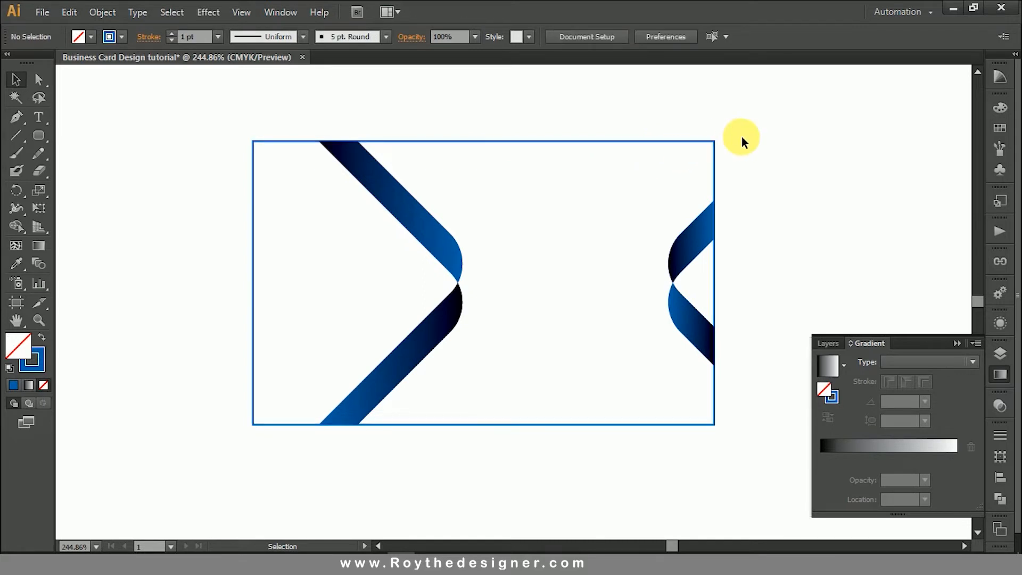
Draw a thin rectangle about 1.66 in wide and 0.04 in high between the points where the left and right bands meet.
{"action": "left_click_drag", "start_coordinate": [367, 208], "coordinate": [753, 374]}
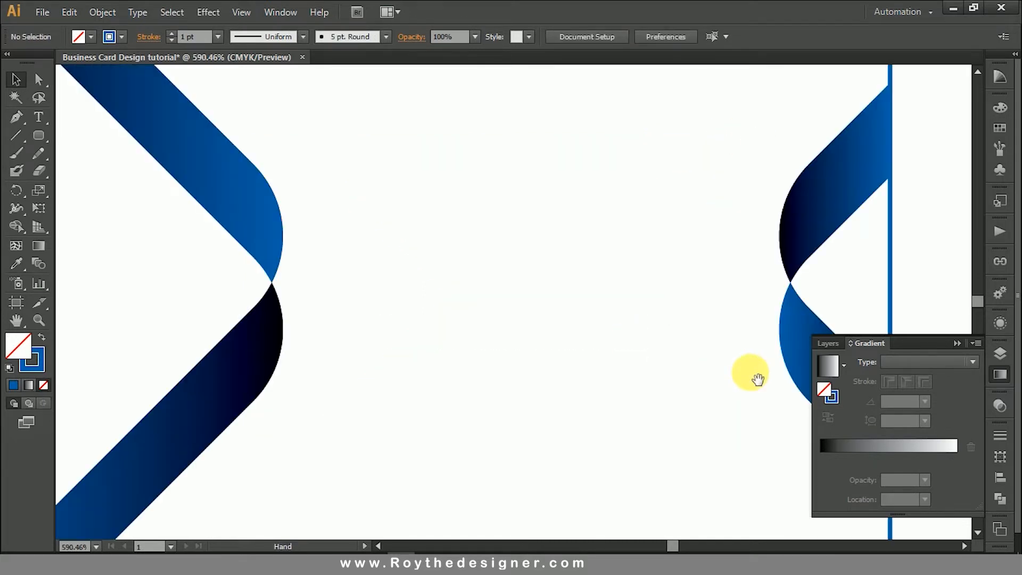
{"action": "left_click", "coordinate": [991, 380]}
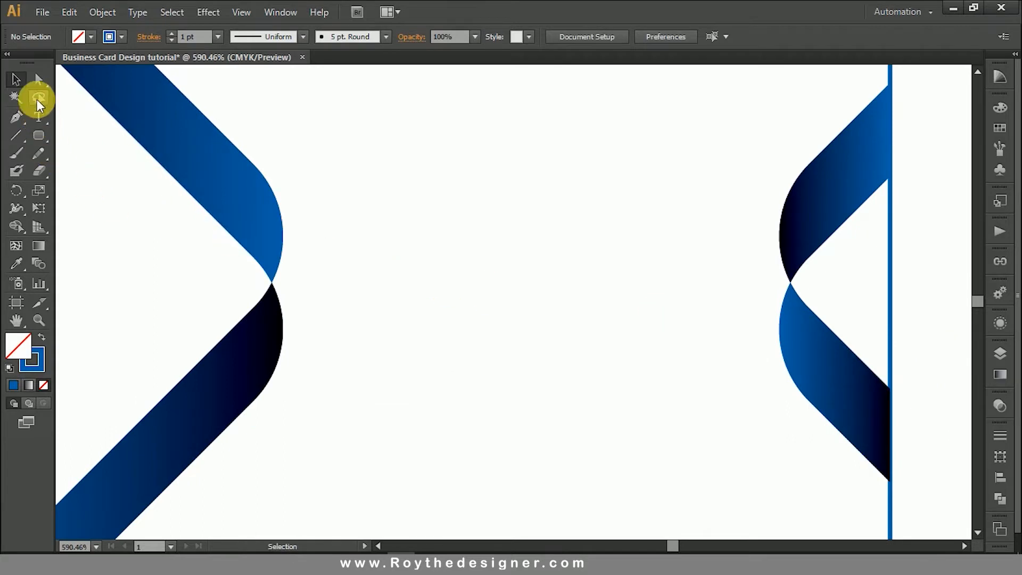
{"action": "left_click", "coordinate": [40, 138]}
{"action": "left_click", "coordinate": [80, 134]}
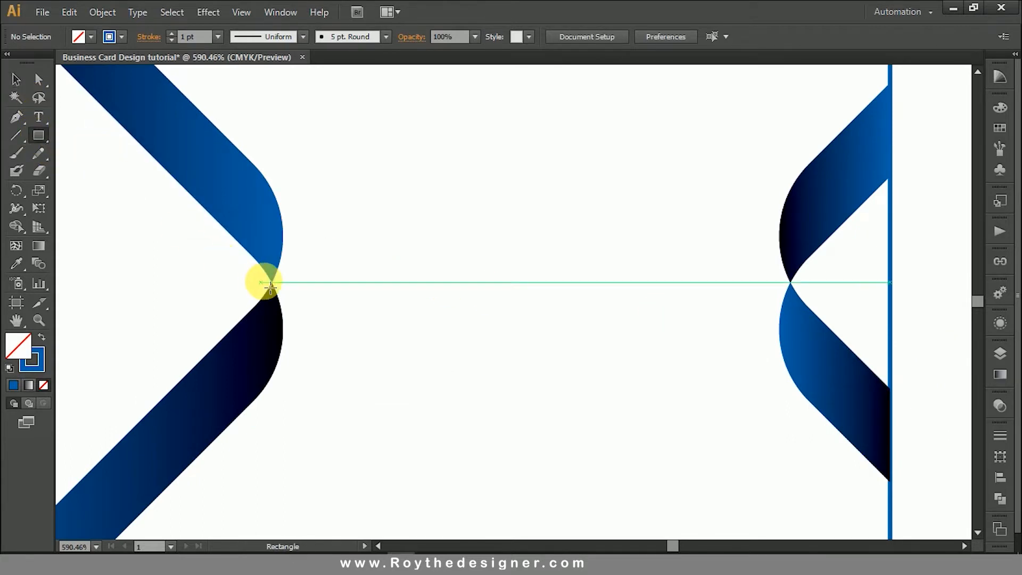
{"action": "left_click_drag", "start_coordinate": [271, 277], "coordinate": [799, 293]}
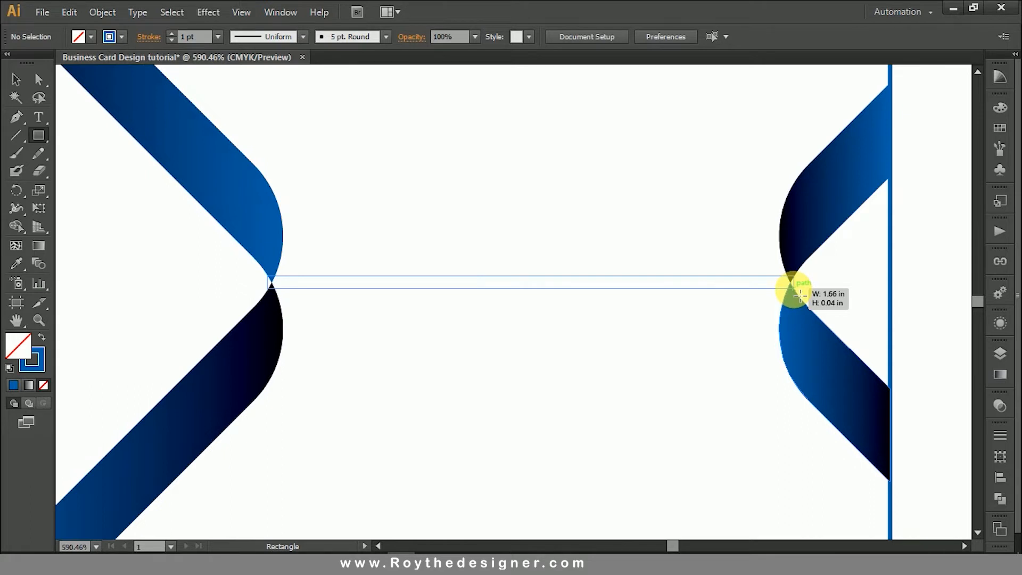
{"action": "left_click_drag", "start_coordinate": [800, 294], "coordinate": [800, 294]}
Swap the thin rectangle's fill and stroke for a solid blue fill without stroke, and send it to the back.
{"action": "left_click", "coordinate": [15, 80]}
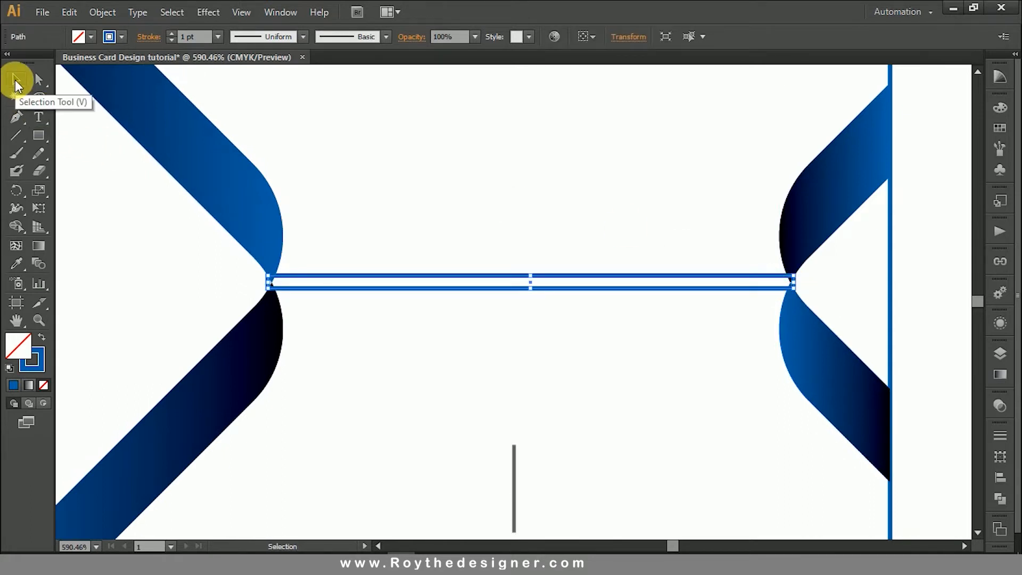
{"action": "left_click", "coordinate": [42, 336]}
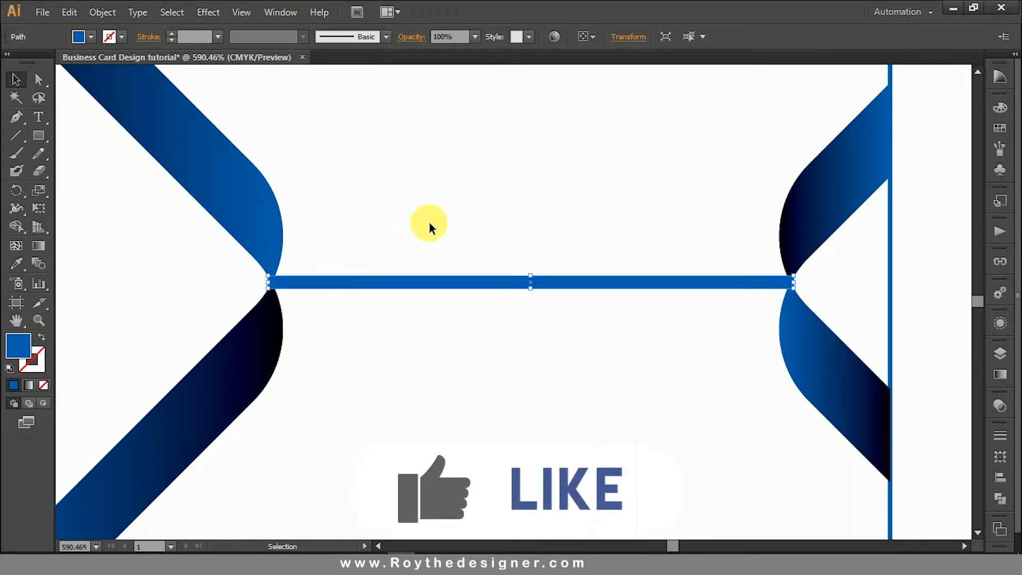
{"action": "right_click", "coordinate": [460, 289]}
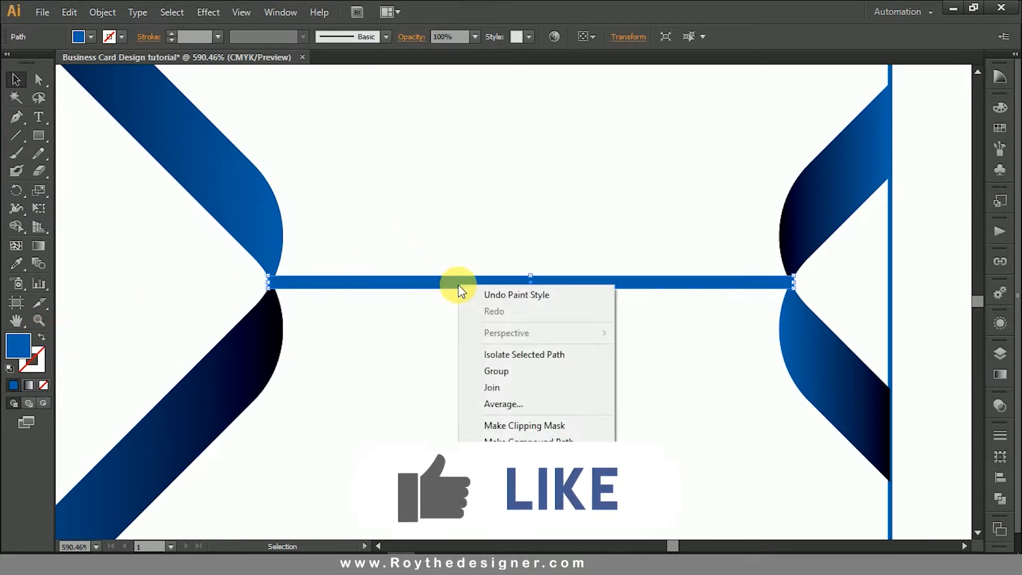
{"action": "left_click", "coordinate": [489, 372]}
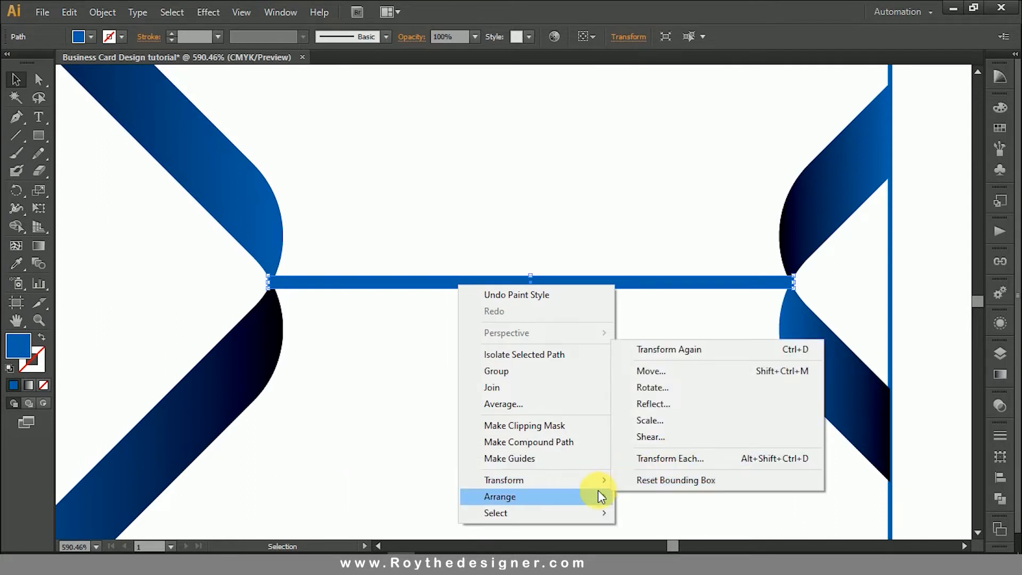
{"action": "mouse_move", "coordinate": [599, 495]}
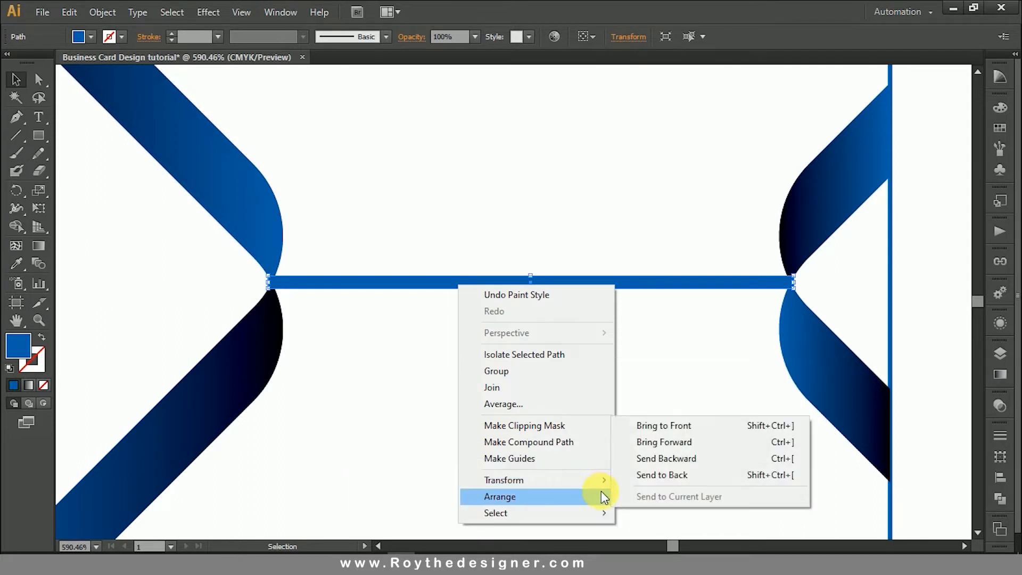
{"action": "left_click", "coordinate": [675, 474]}
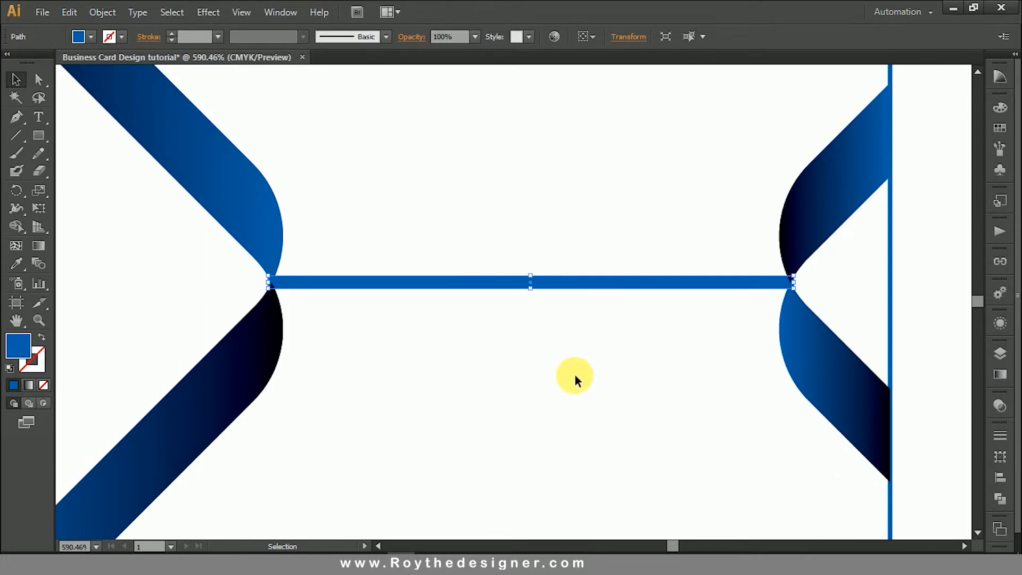
Shorten the blue bar's right end to the anchor where the right-hand bands meet, making it about 1.63 in wide.
{"action": "left_click_drag", "start_coordinate": [756, 247], "coordinate": [816, 314]}
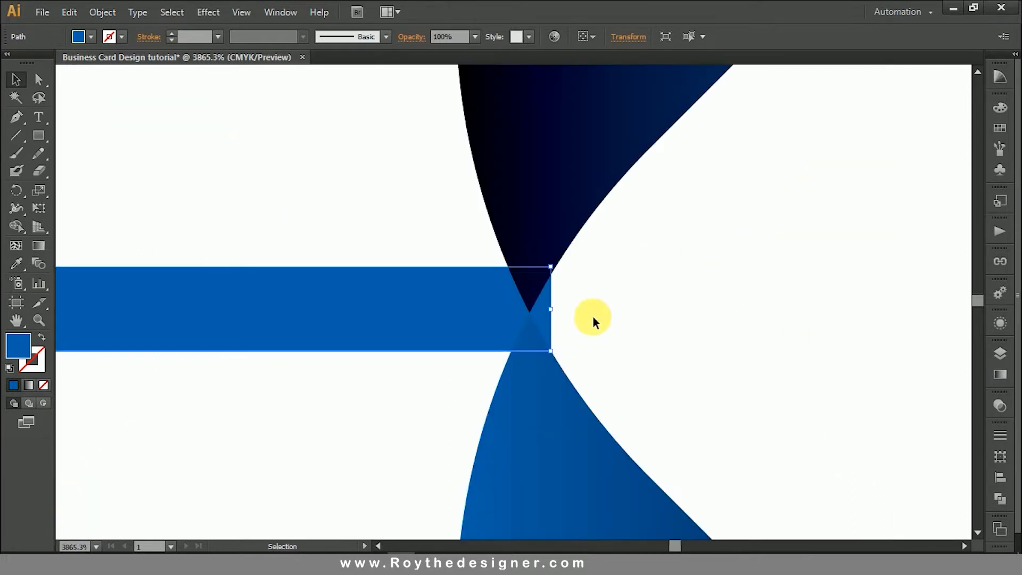
{"action": "left_click_drag", "start_coordinate": [555, 315], "coordinate": [537, 318]}
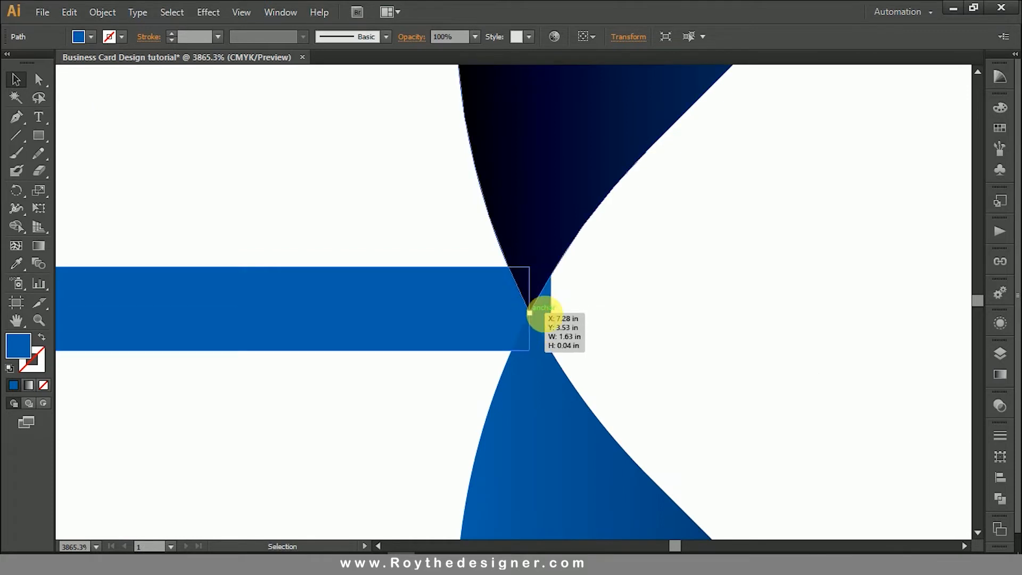
Fill the thin bar with the gradient sampled from the upper band at the card's left.
{"action": "left_click", "coordinate": [365, 360], "text": "ctrl+alt"}
{"action": "left_click", "coordinate": [362, 321], "text": "ctrl+alt"}
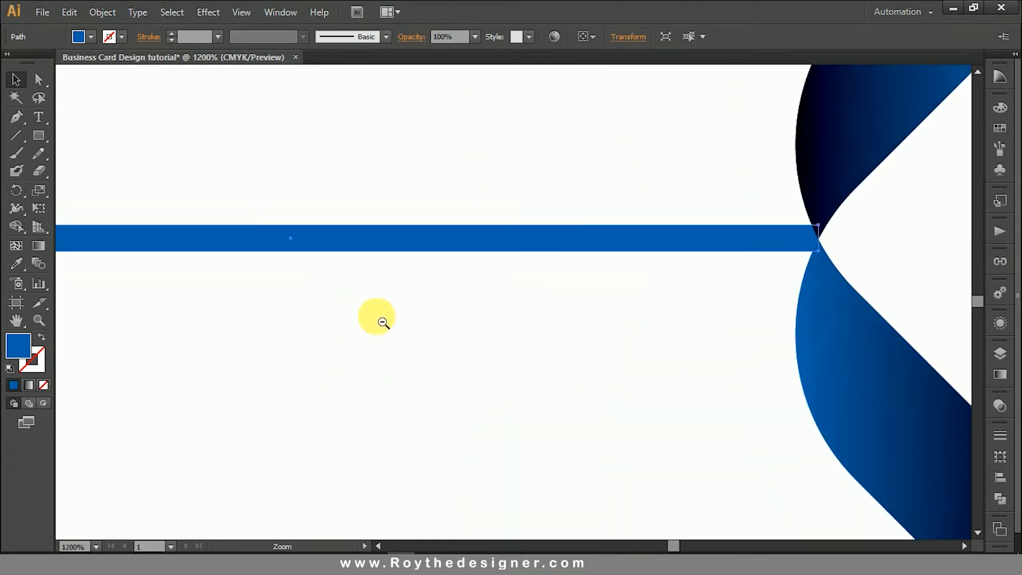
{"action": "left_click", "coordinate": [423, 323], "text": "ctrl+alt"}
{"action": "left_click", "coordinate": [423, 323], "text": "ctrl+alt"}
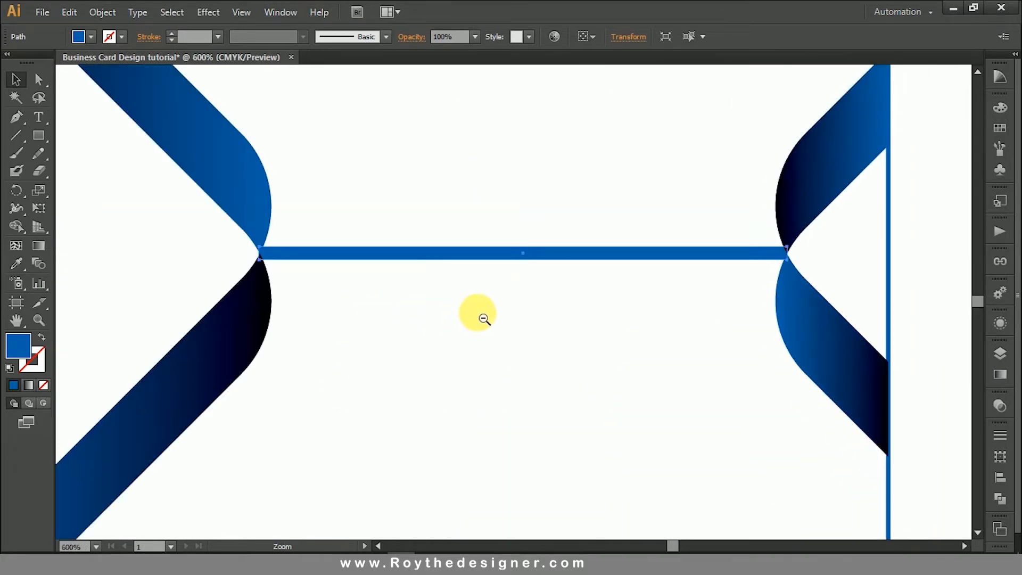
{"action": "left_click", "coordinate": [585, 318], "text": "ctrl+alt"}
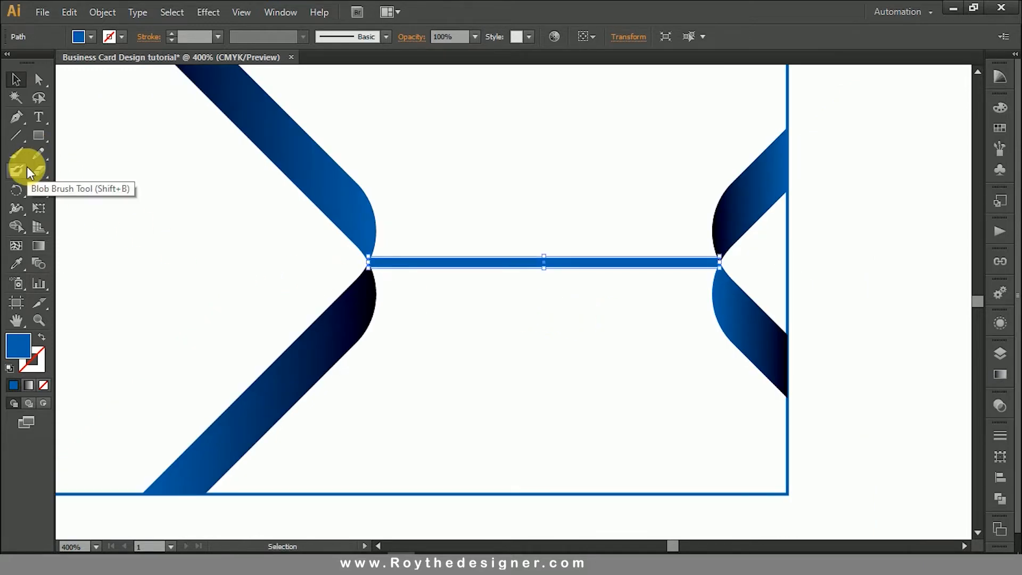
{"action": "left_click", "coordinate": [17, 262]}
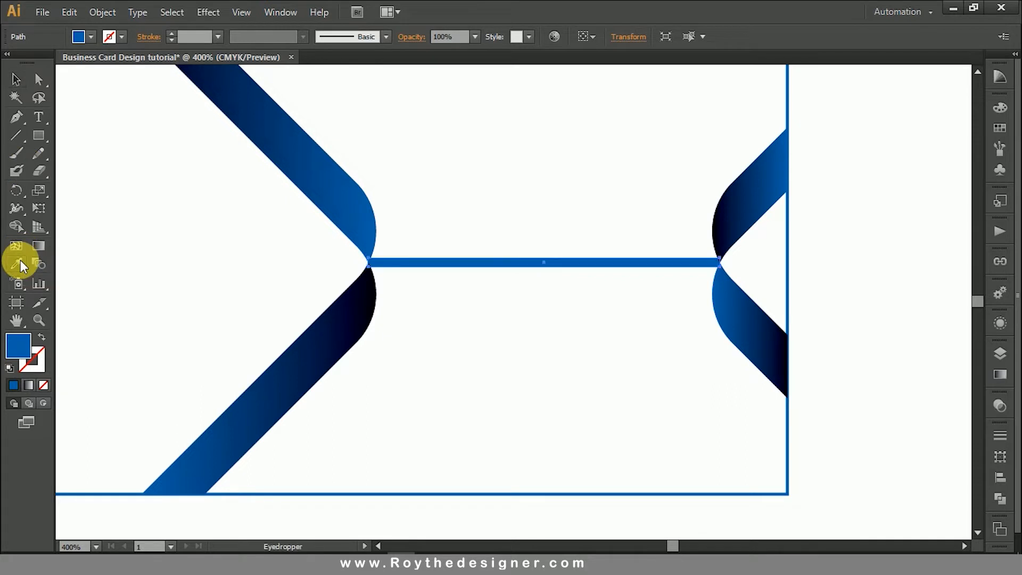
{"action": "left_click", "coordinate": [294, 163]}
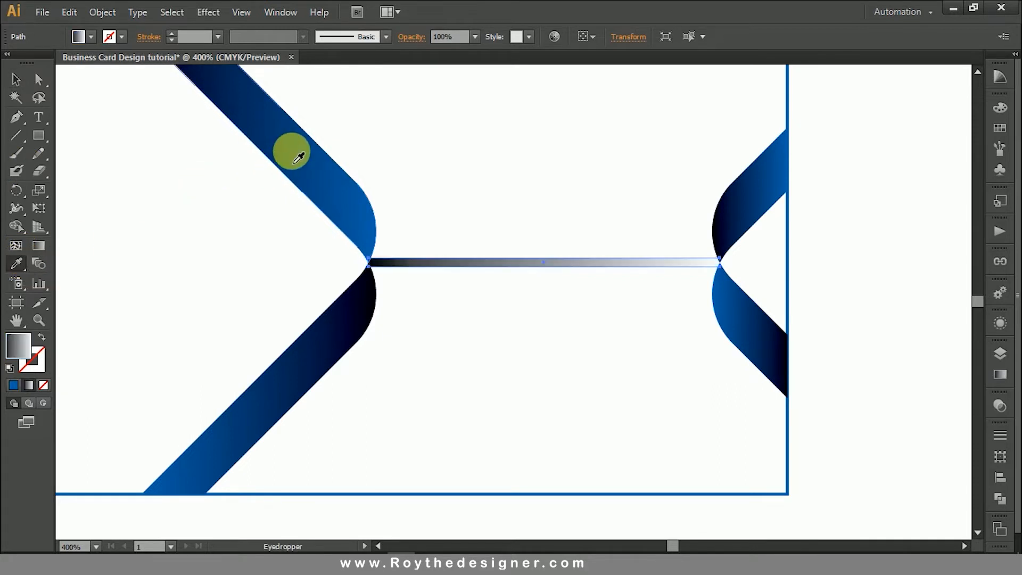
{"action": "left_click", "coordinate": [17, 80]}
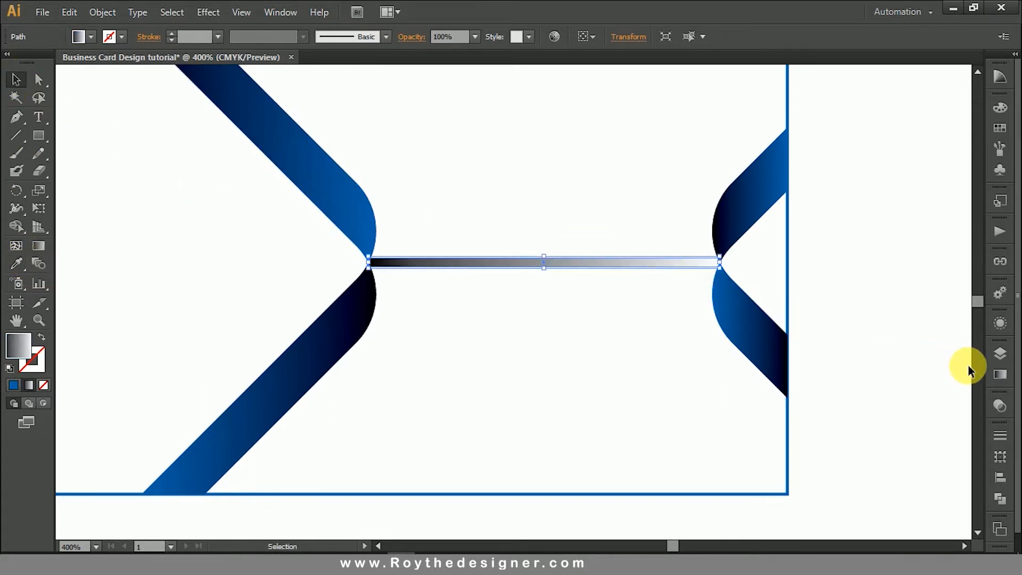
Add a black stop at 53.76% to the bar's gradient and change its starting stop to white.
{"action": "left_click", "coordinate": [1000, 375]}
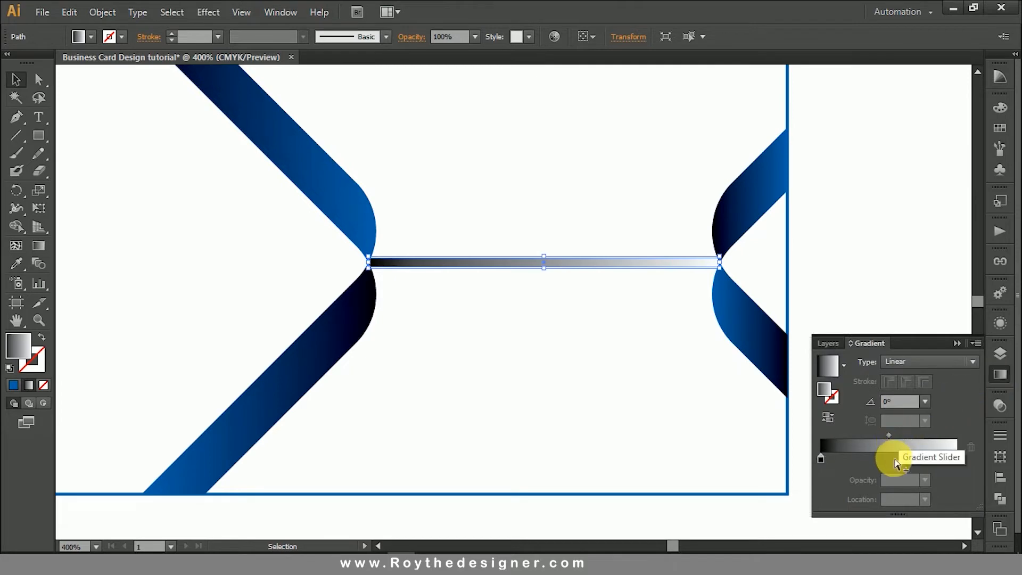
{"action": "left_click", "coordinate": [894, 459]}
{"action": "double_click", "coordinate": [893, 458]}
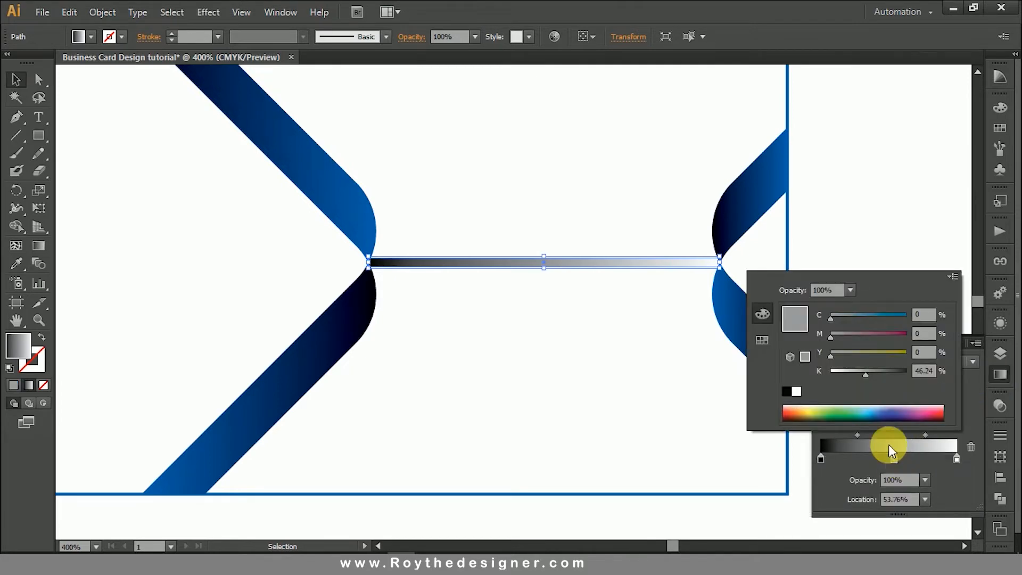
{"action": "left_click", "coordinate": [785, 391]}
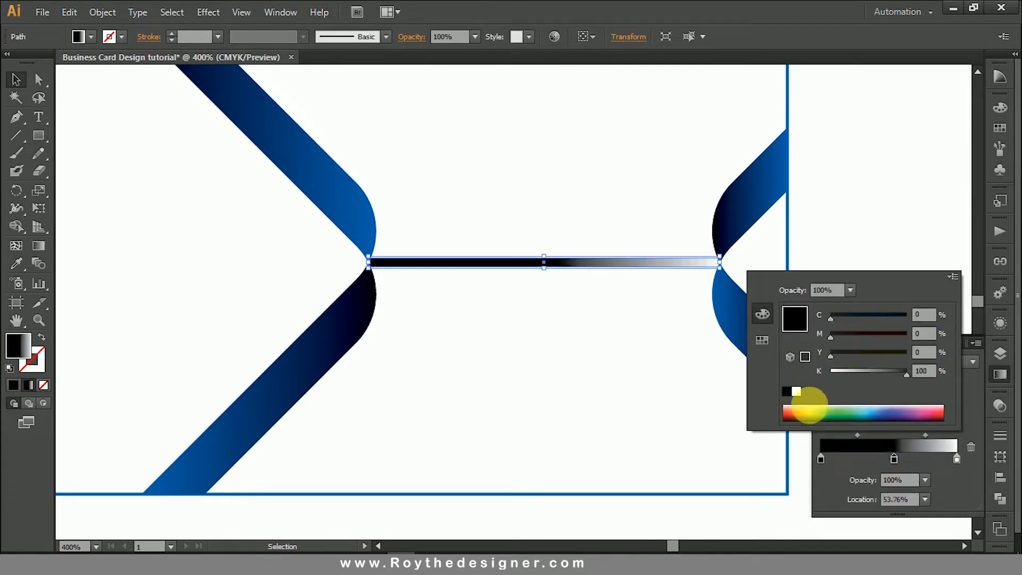
{"action": "left_click", "coordinate": [820, 459]}
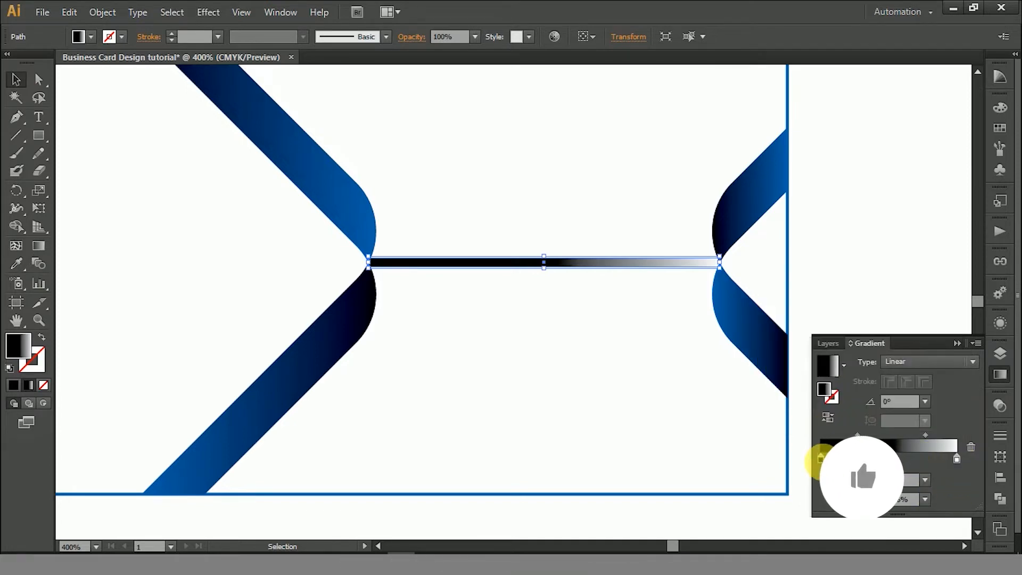
{"action": "double_click", "coordinate": [821, 459]}
{"action": "left_click", "coordinate": [796, 391]}
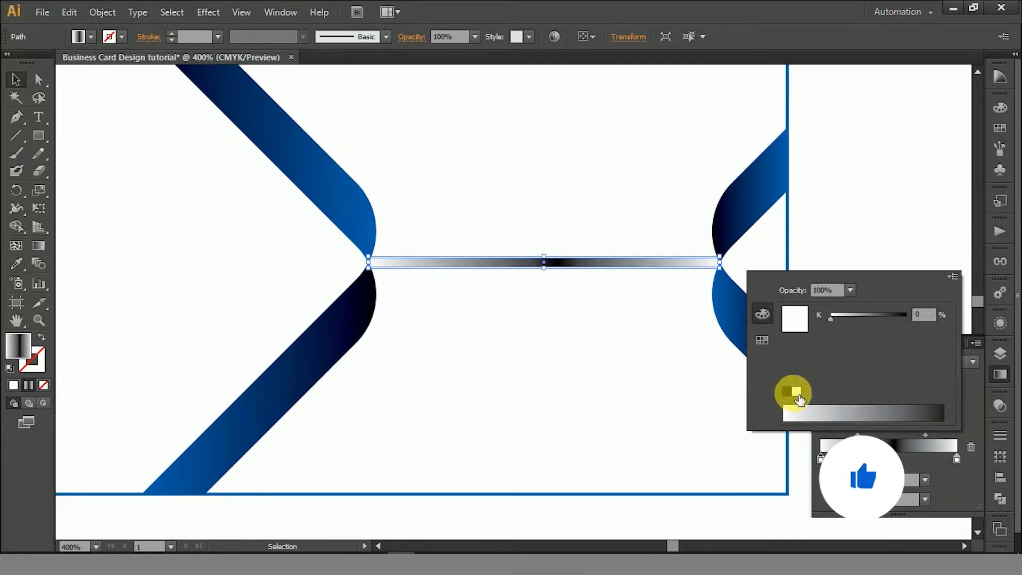
{"action": "left_click", "coordinate": [1001, 372]}
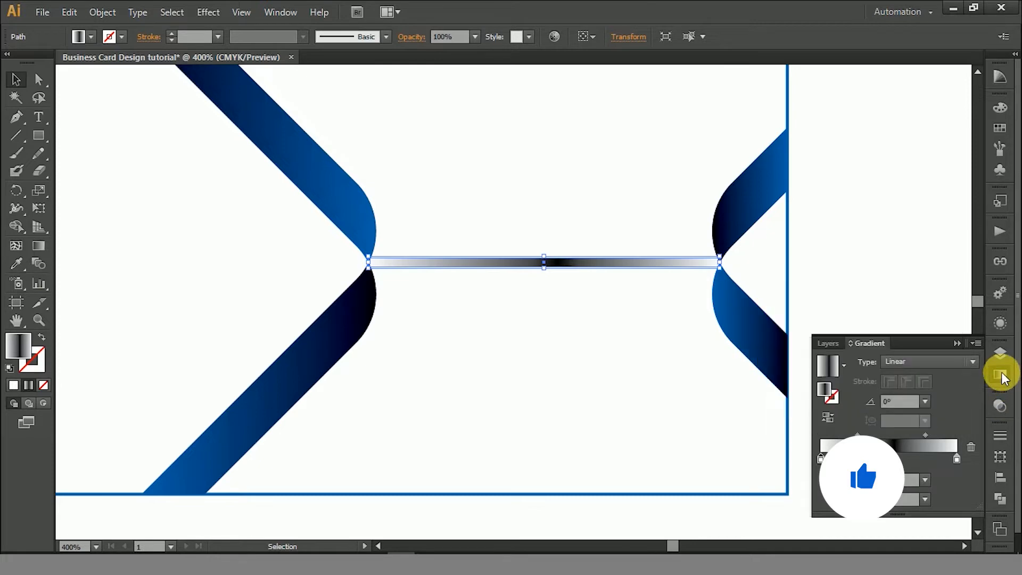
Swap the card outline's blue stroke to a solid blue fill and send the rectangle to the back.
{"action": "left_click", "coordinate": [856, 179]}
{"action": "key", "text": "ctrl+minus"}
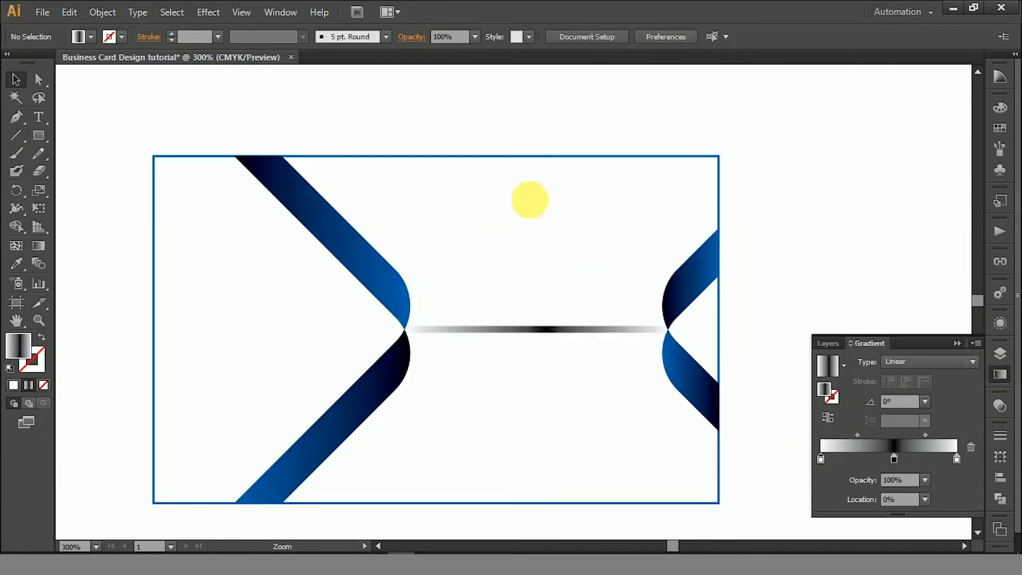
{"action": "left_click", "coordinate": [593, 157]}
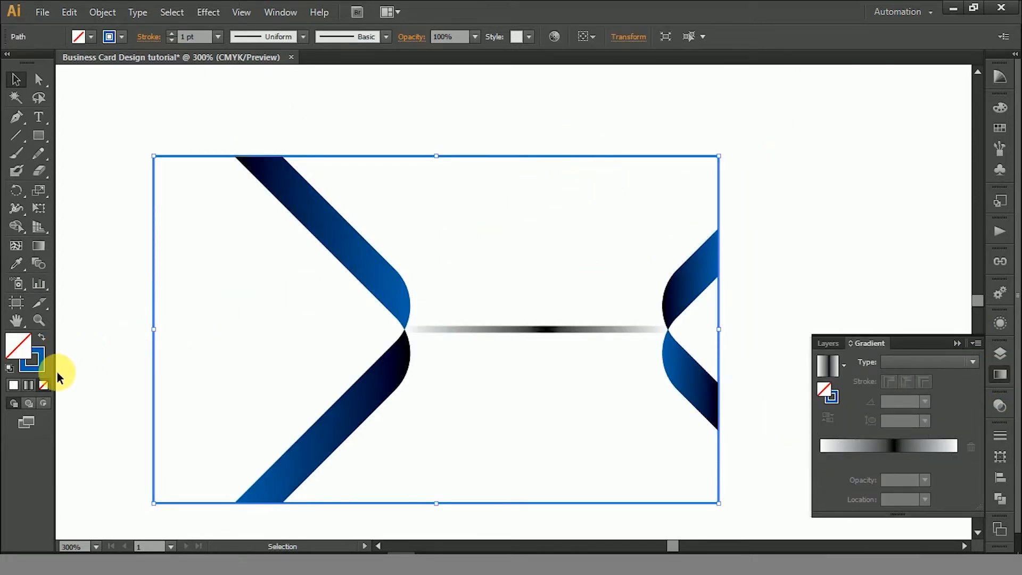
{"action": "left_click", "coordinate": [42, 337]}
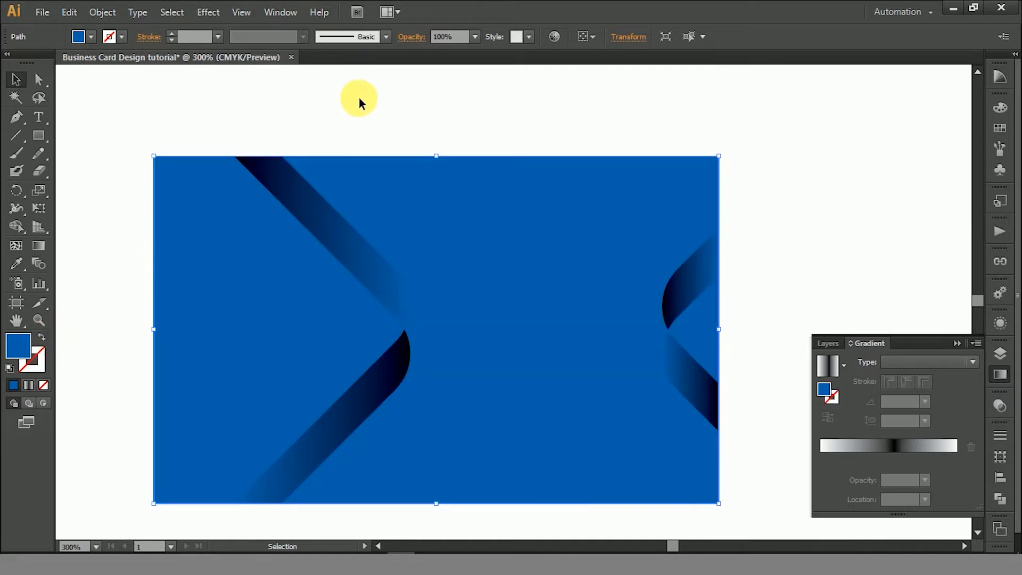
{"action": "left_click", "coordinate": [358, 97]}
{"action": "left_click", "coordinate": [498, 222]}
{"action": "right_click", "coordinate": [498, 221]}
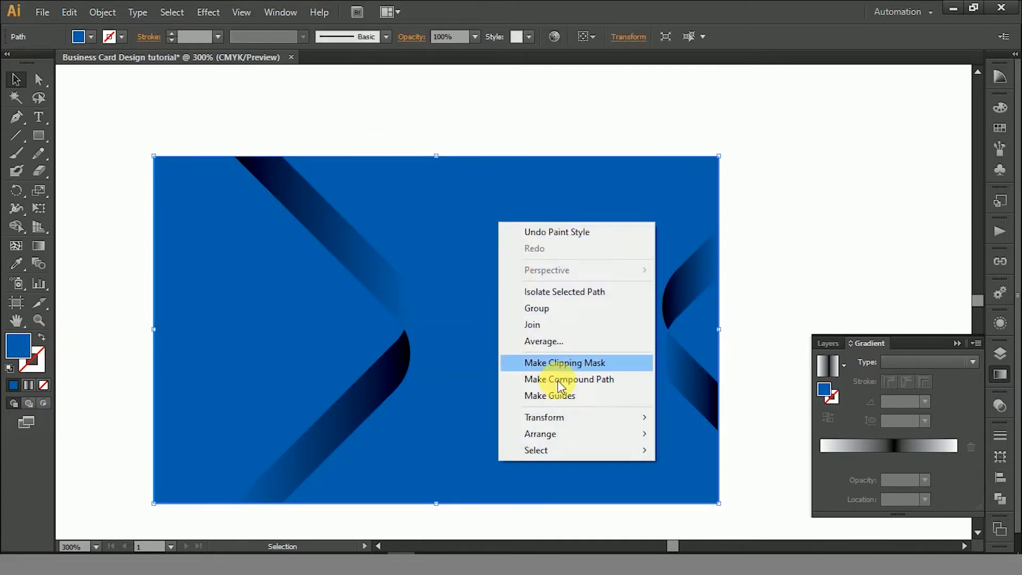
{"action": "mouse_move", "coordinate": [577, 433]}
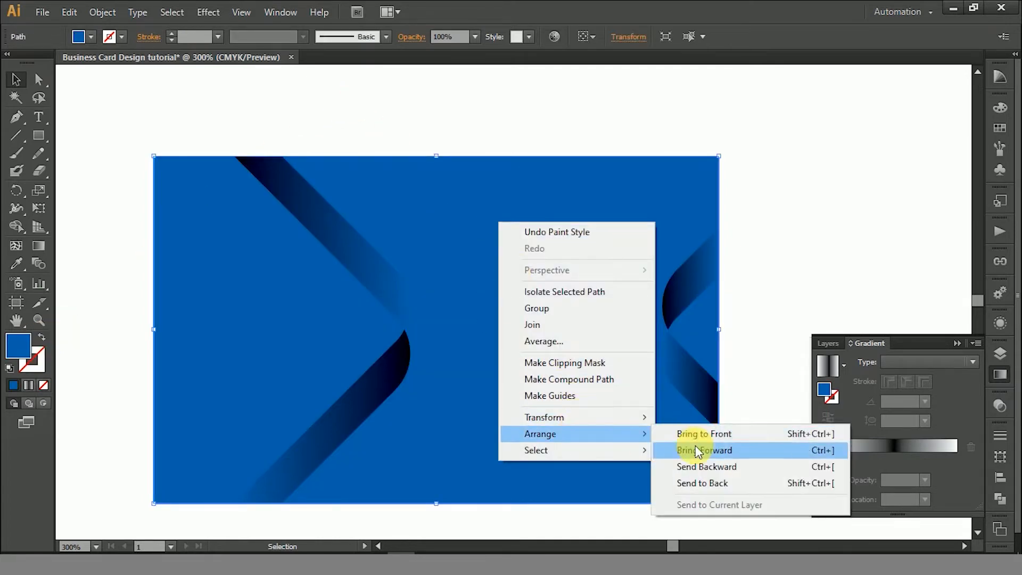
{"action": "left_click", "coordinate": [703, 483]}
{"action": "left_click", "coordinate": [765, 293]}
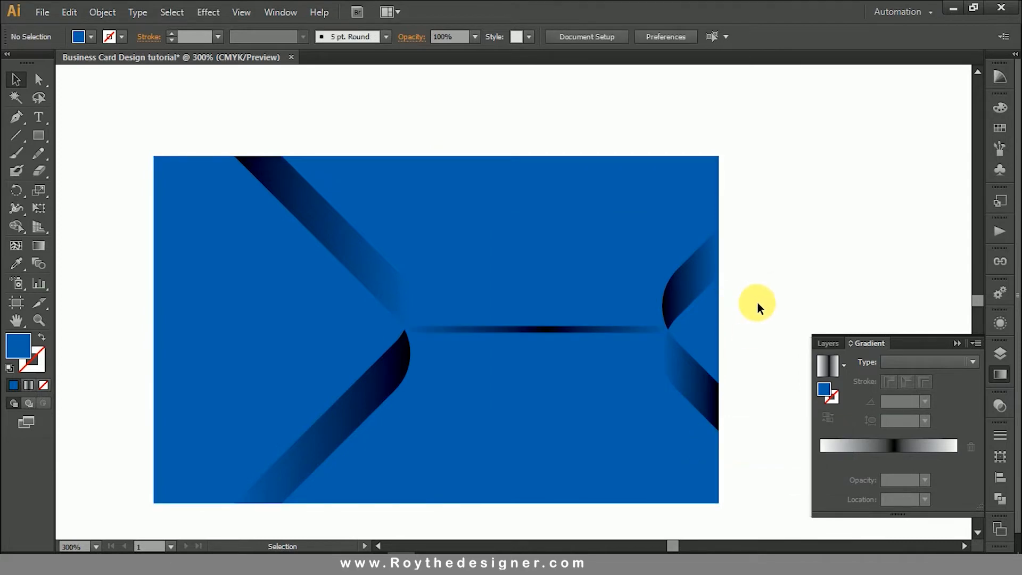
{"action": "left_click", "coordinate": [389, 283]}
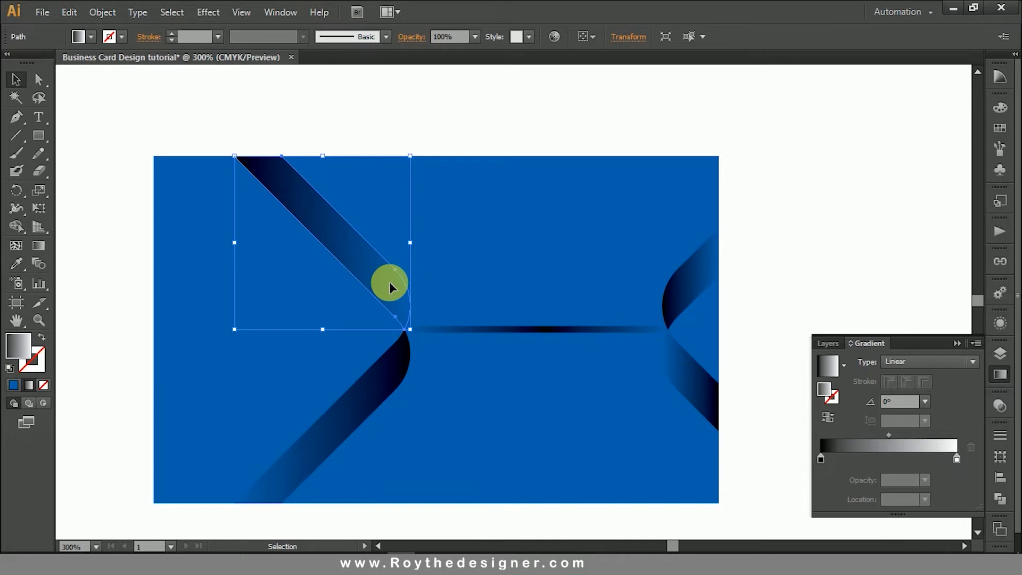
{"action": "left_click", "coordinate": [773, 275]}
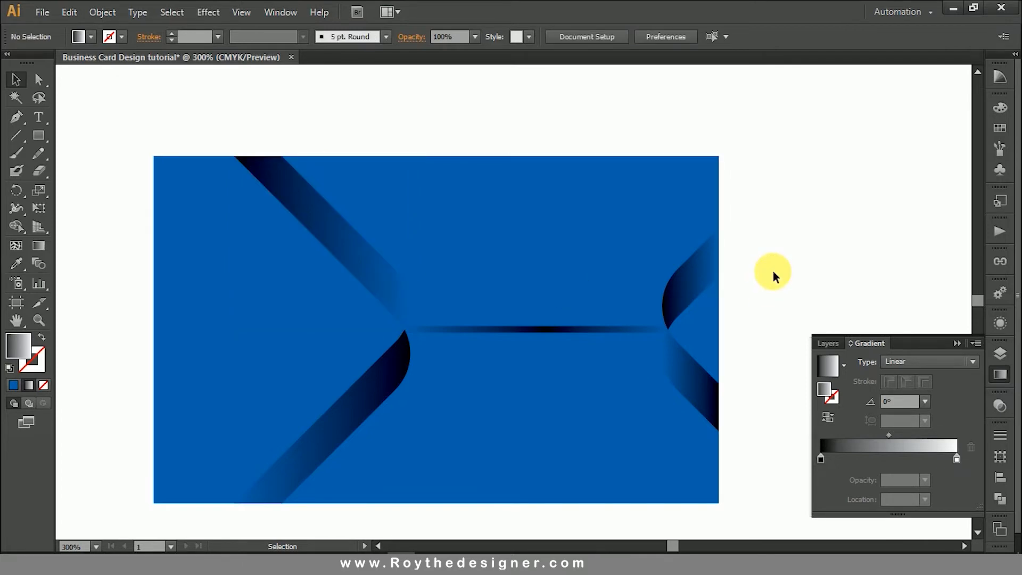
{"action": "left_click_drag", "start_coordinate": [772, 270], "coordinate": [762, 221]}
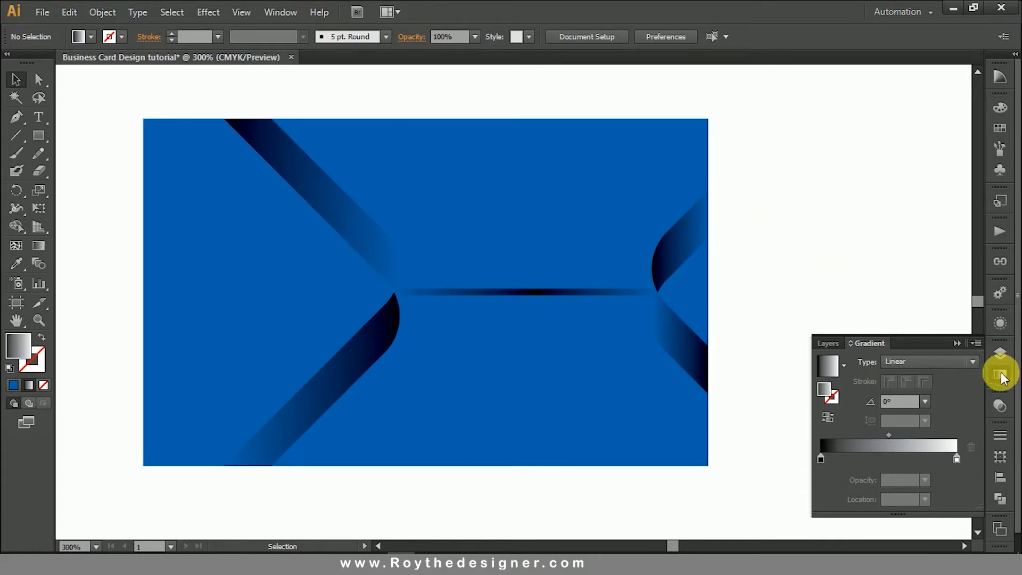
{"action": "left_click", "coordinate": [1001, 374]}
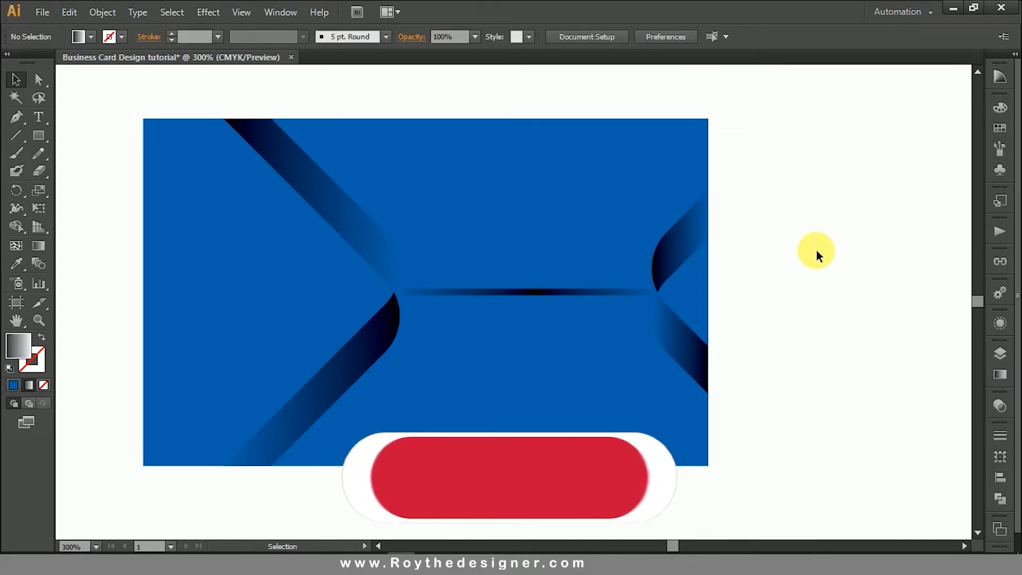
Open the Business Card Info Illustrator file from the Business Card Info folder.
{"action": "left_click", "coordinate": [48, 13]}
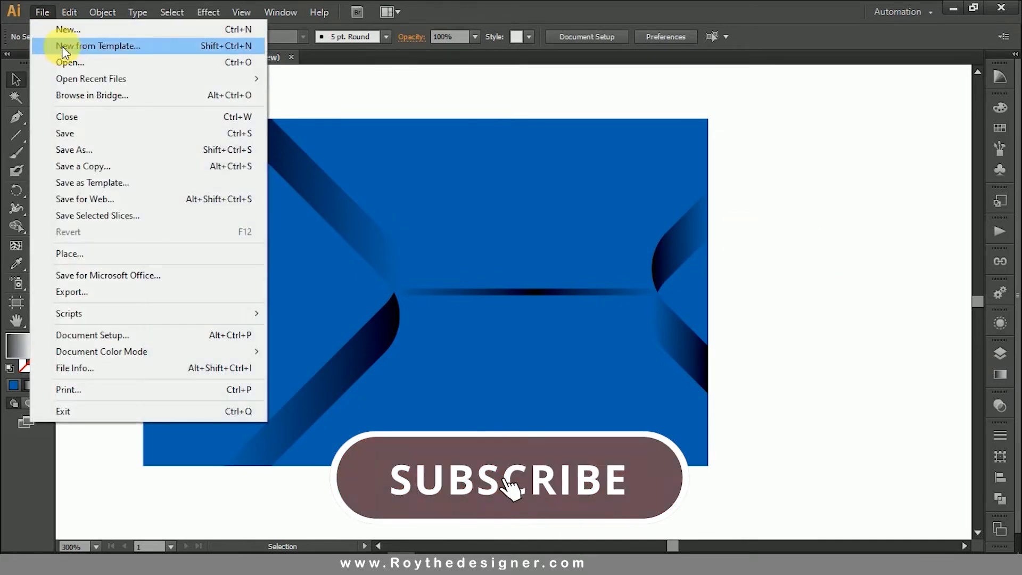
{"action": "left_click", "coordinate": [85, 60]}
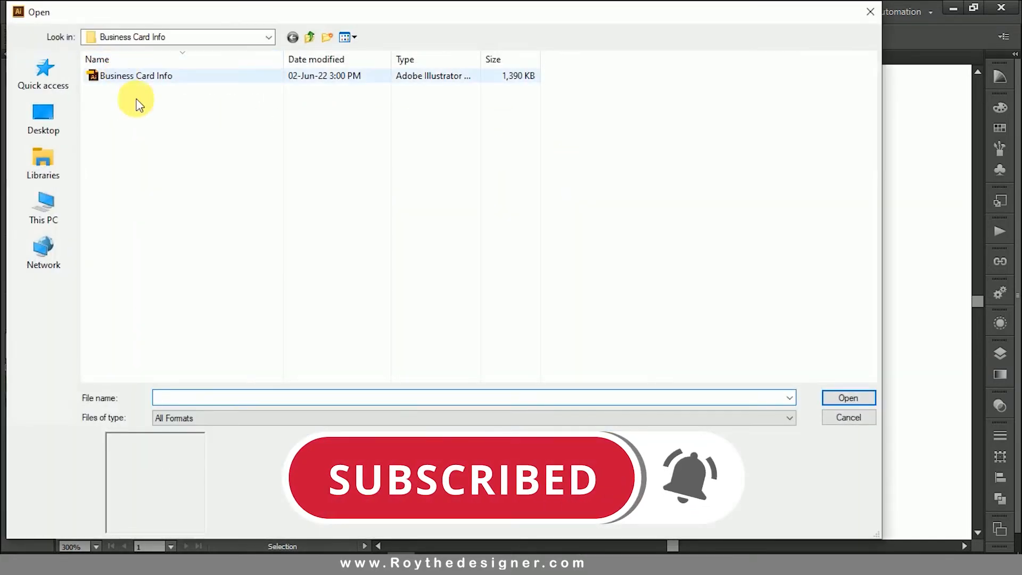
{"action": "left_click", "coordinate": [133, 75]}
{"action": "left_click", "coordinate": [838, 399]}
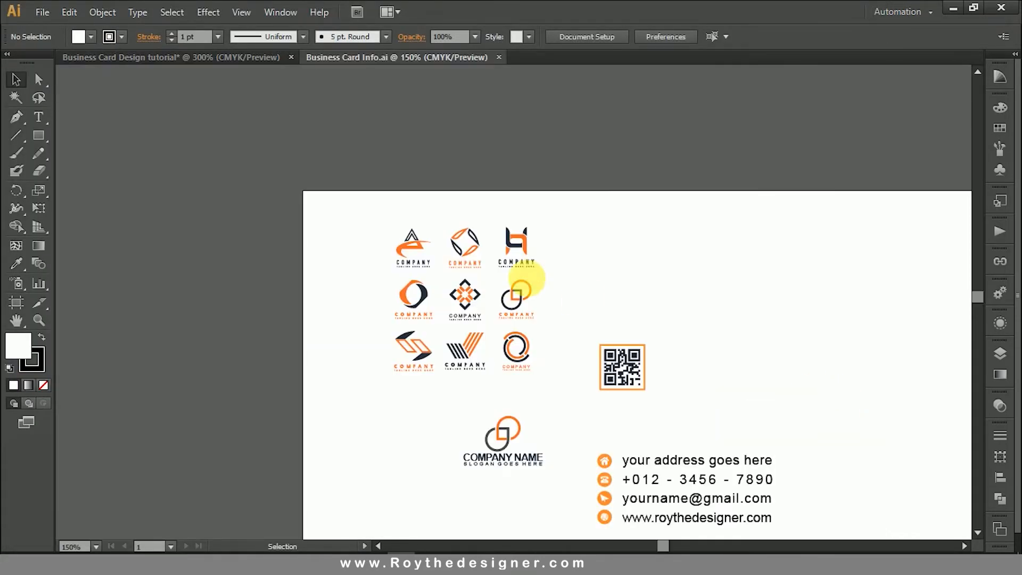
Copy the company logo with its name and slogan, the QR code and the four contact lines with their icons.
{"action": "left_click_drag", "start_coordinate": [598, 296], "coordinate": [514, 242]}
{"action": "left_click", "coordinate": [419, 394]}
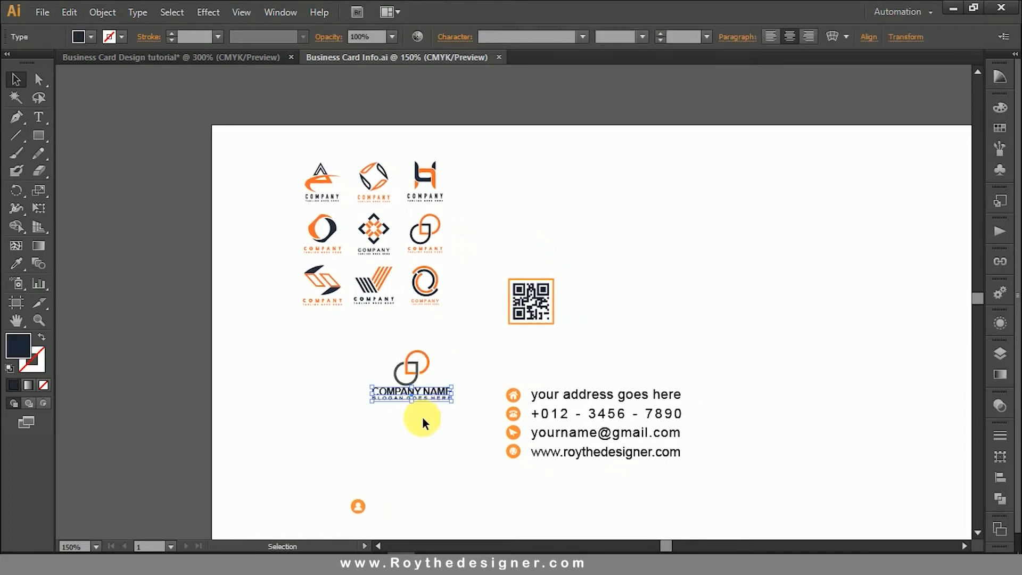
{"action": "left_click_drag", "start_coordinate": [373, 339], "coordinate": [440, 424]}
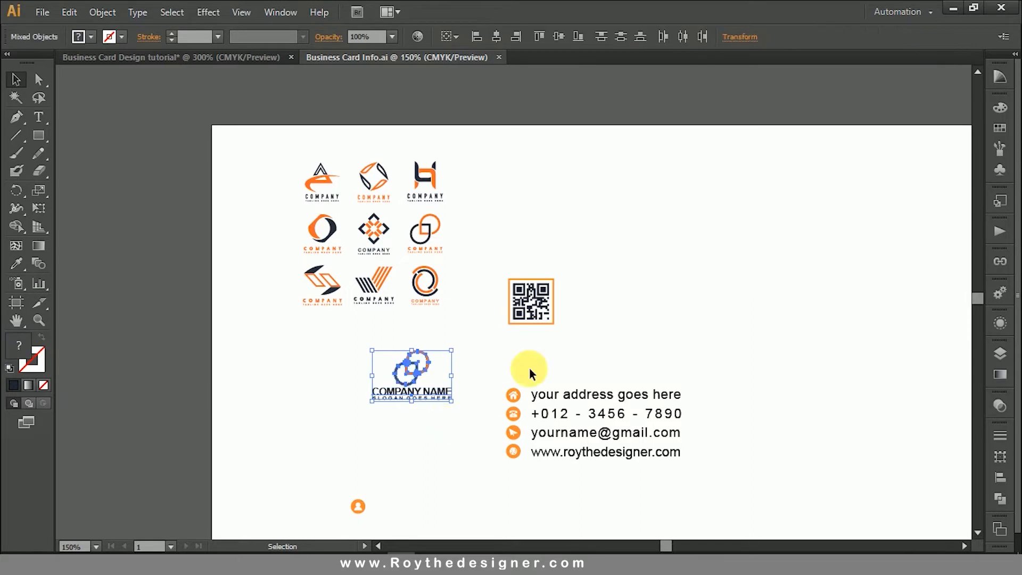
{"action": "left_click", "coordinate": [530, 301], "text": "shift"}
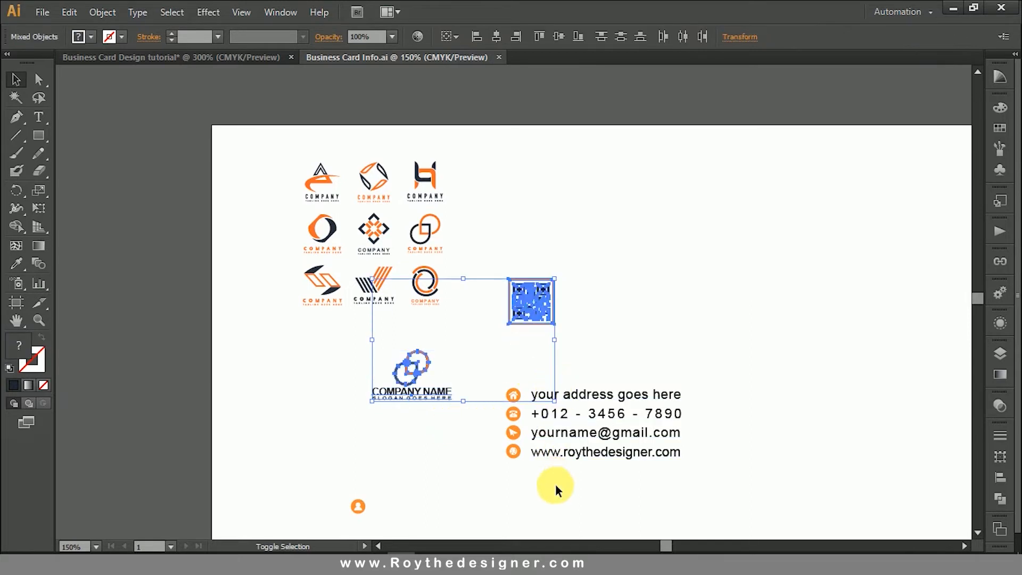
{"action": "left_click_drag", "start_coordinate": [558, 486], "coordinate": [513, 396]}
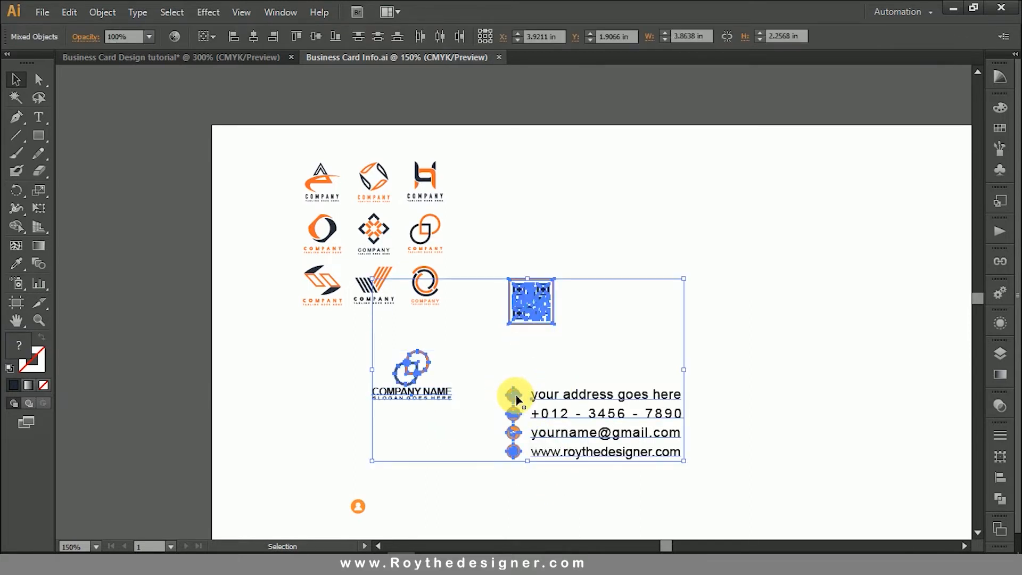
{"action": "left_click", "coordinate": [70, 11]}
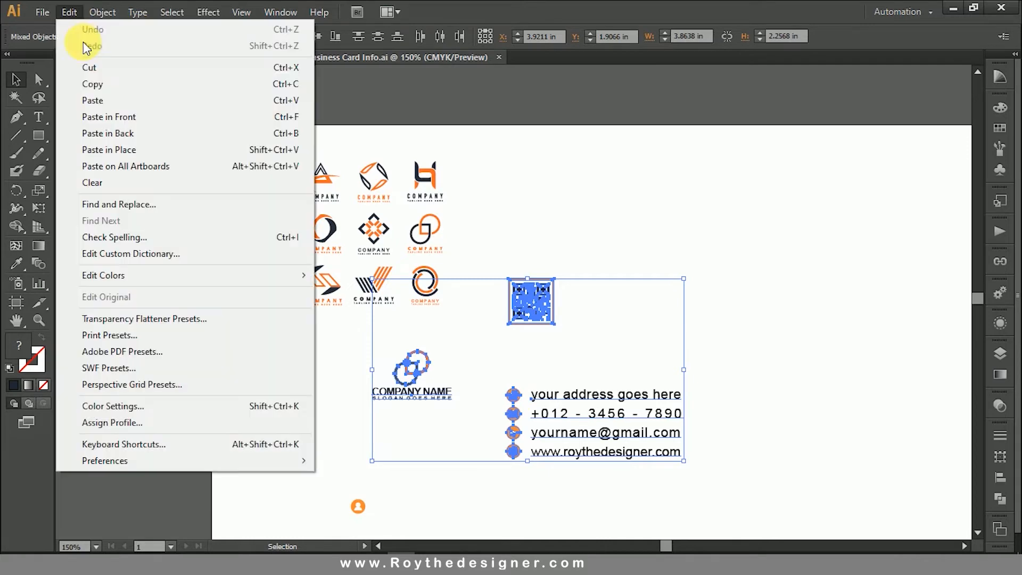
{"action": "left_click", "coordinate": [98, 85]}
Paste the copied elements in front in the Business Card Design tutorial document and move them to the blank area beyond the card's upper-left corner.
{"action": "left_click", "coordinate": [109, 58]}
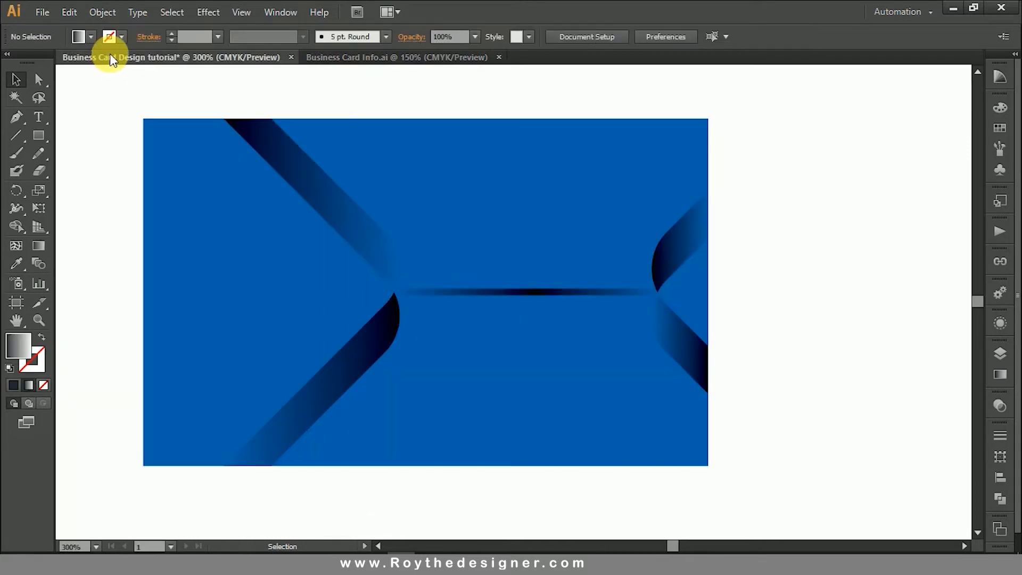
{"action": "left_click", "coordinate": [79, 10]}
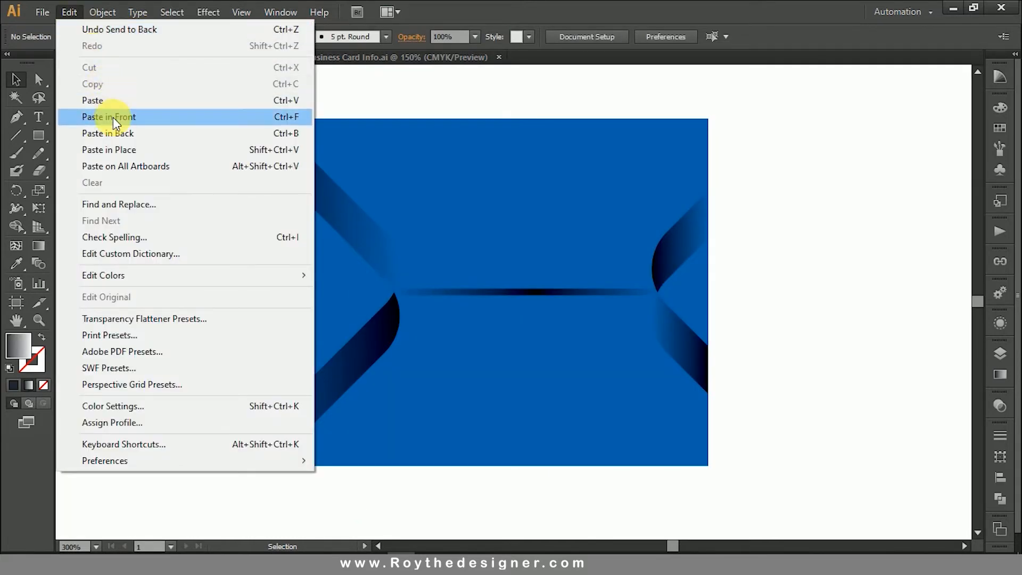
{"action": "left_click", "coordinate": [113, 117]}
{"action": "left_click", "coordinate": [541, 319], "text": "ctrl+alt"}
{"action": "left_click", "coordinate": [548, 324], "text": "ctrl+alt"}
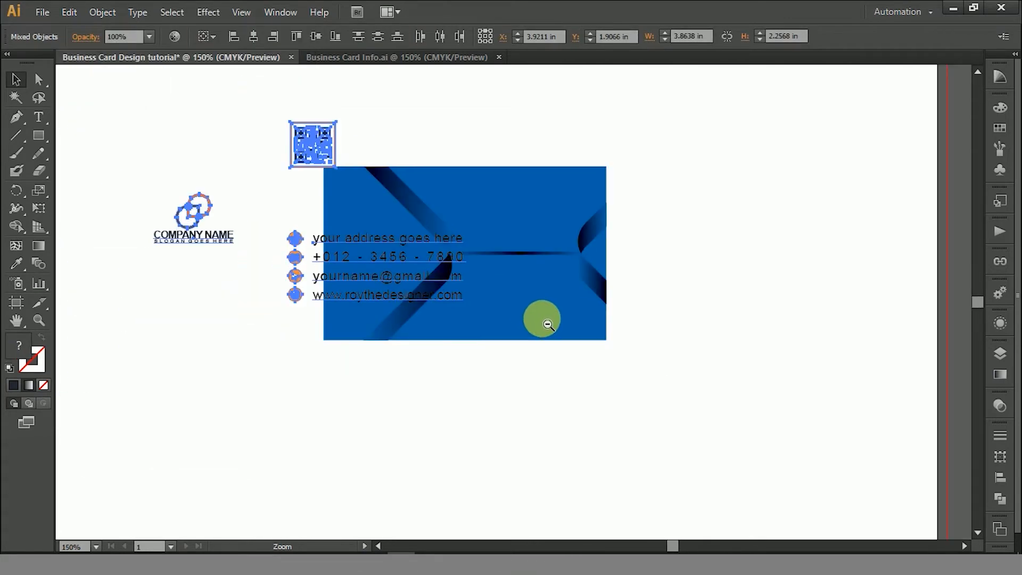
{"action": "left_click", "coordinate": [527, 305], "text": "ctrl+alt"}
{"action": "left_click_drag", "start_coordinate": [357, 262], "coordinate": [277, 173]}
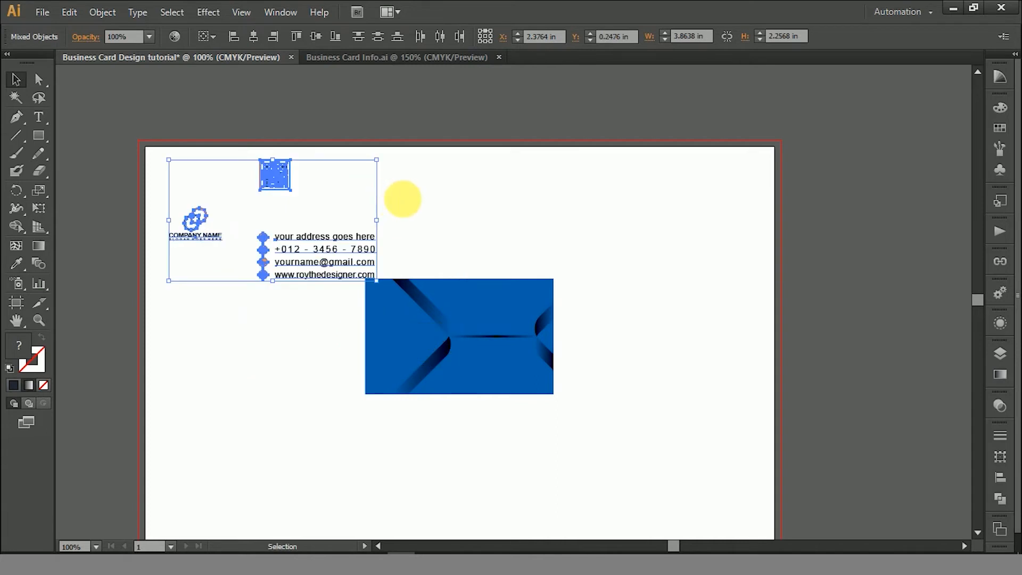
Move the contact details group onto the card, below the horizontal bar and between the left and right bands.
{"action": "left_click", "coordinate": [403, 199]}
{"action": "left_click", "coordinate": [355, 241]}
{"action": "left_click_drag", "start_coordinate": [353, 237], "coordinate": [532, 370]}
{"action": "left_click_drag", "start_coordinate": [393, 311], "coordinate": [549, 419]}
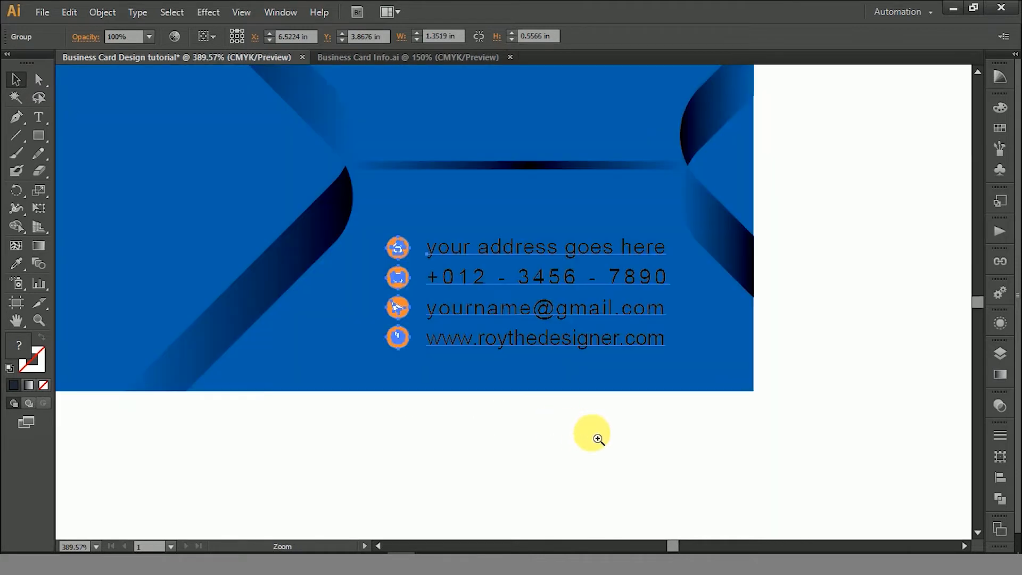
Recolor the four contact text lines white by sampling the blank artboard area with the Eyedropper.
{"action": "left_click", "coordinate": [835, 388]}
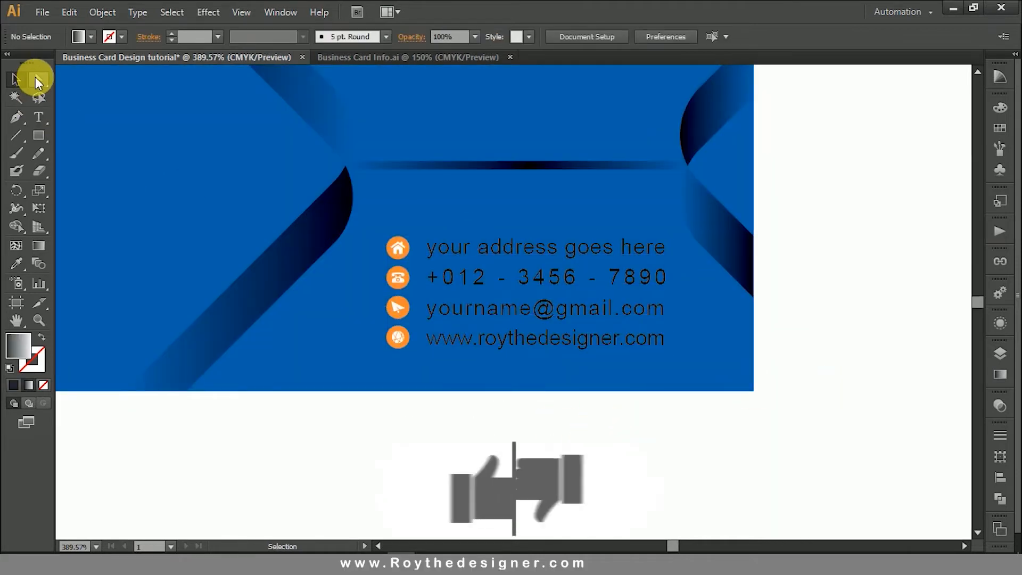
{"action": "left_click", "coordinate": [37, 79]}
{"action": "left_click", "coordinate": [515, 246]}
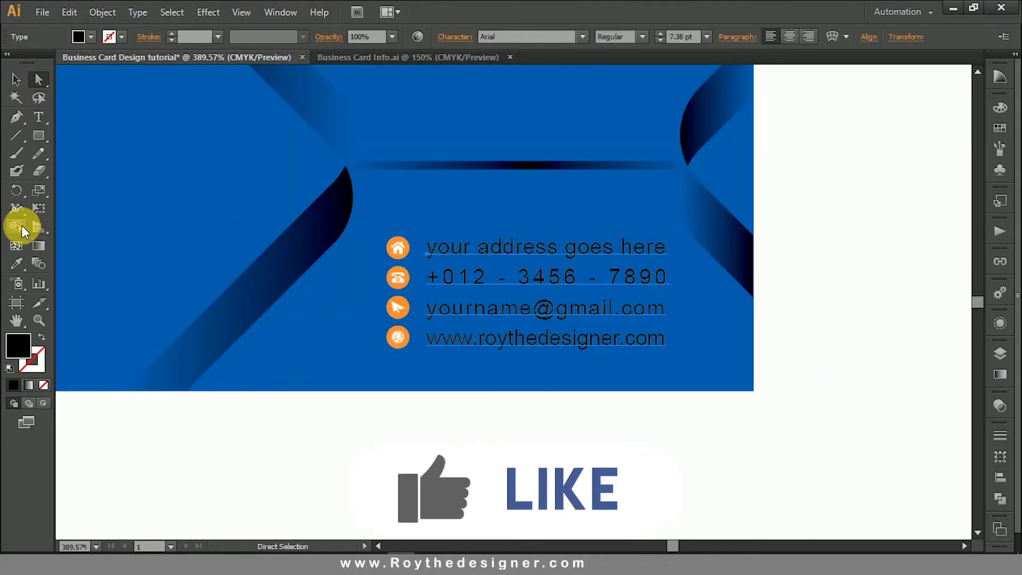
{"action": "left_click", "coordinate": [21, 261]}
{"action": "left_click", "coordinate": [221, 415]}
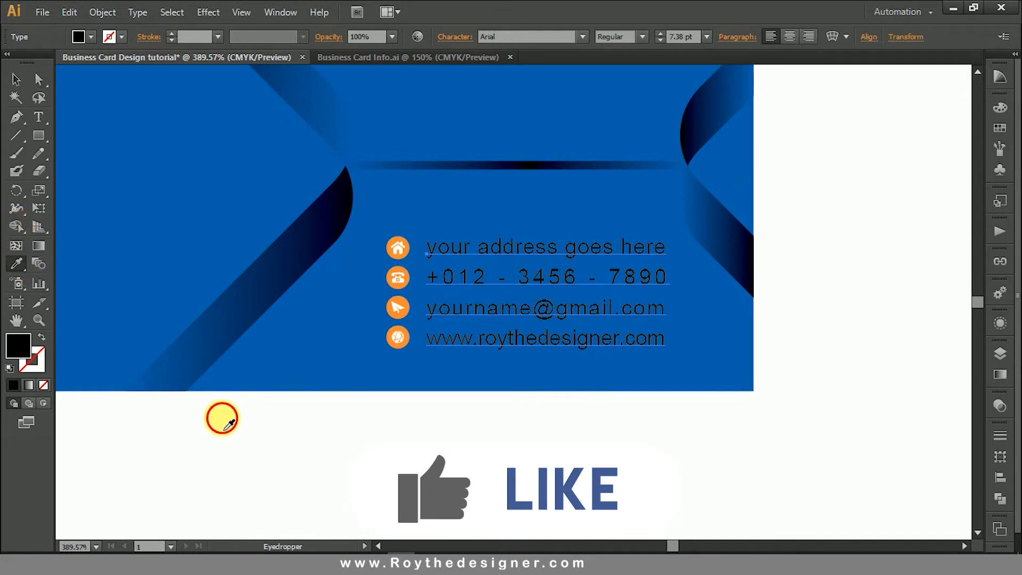
{"action": "left_click", "coordinate": [16, 80]}
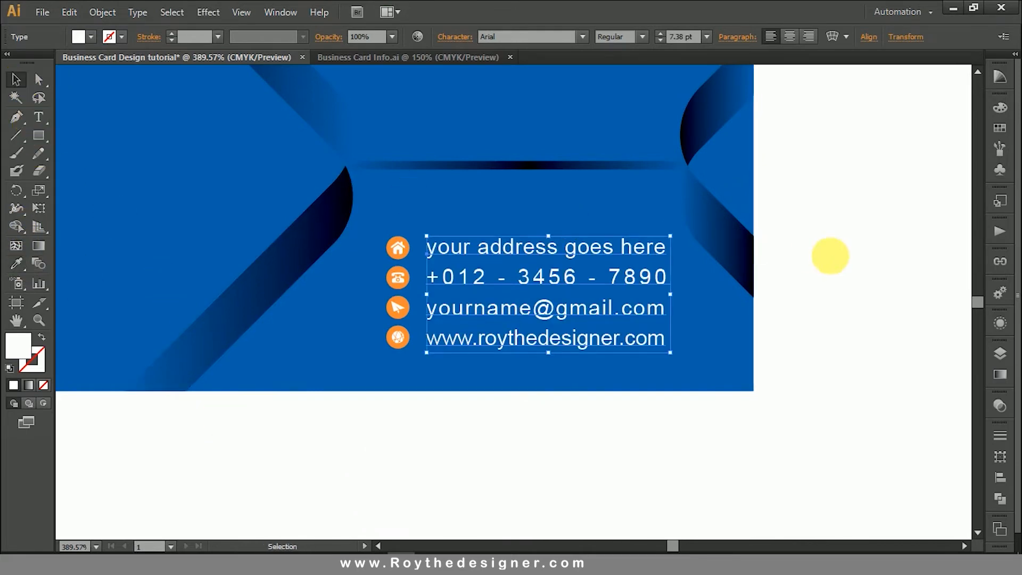
{"action": "left_click", "coordinate": [828, 254]}
Select the four orange circles behind the contact icons and fill them with the card's blue using the Eyedropper.
{"action": "key", "text": "z"}
{"action": "left_click_drag", "start_coordinate": [301, 169], "coordinate": [531, 403]}
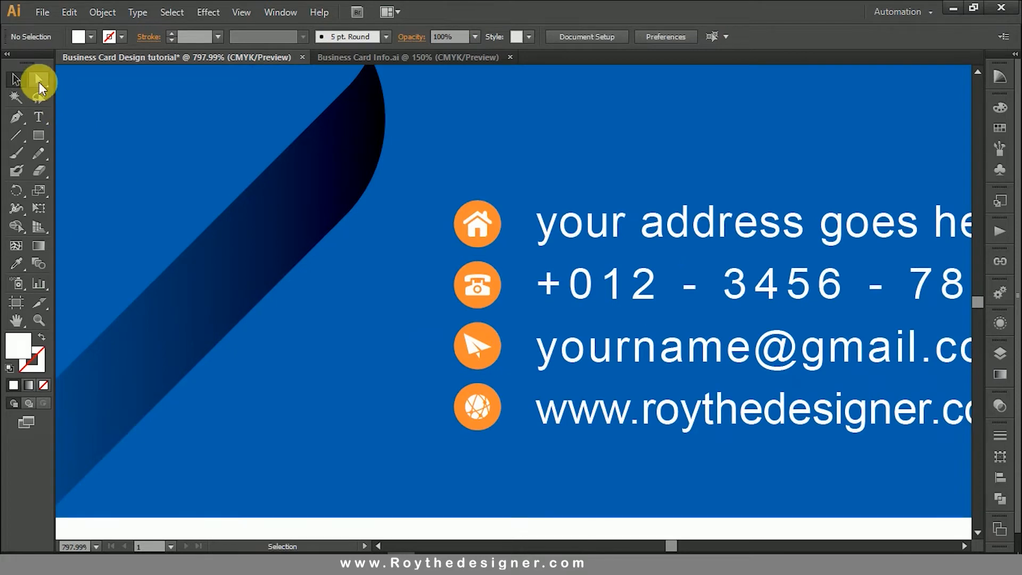
{"action": "left_click", "coordinate": [38, 79]}
{"action": "left_click", "coordinate": [459, 228]}
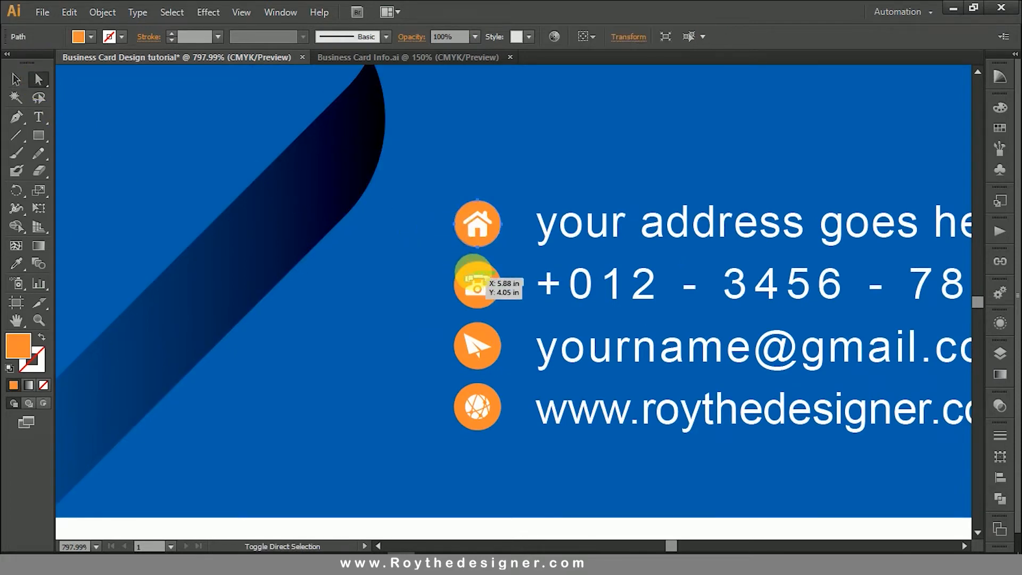
{"action": "left_click", "coordinate": [479, 341], "text": "shift"}
{"action": "left_click", "coordinate": [483, 395], "text": "shift"}
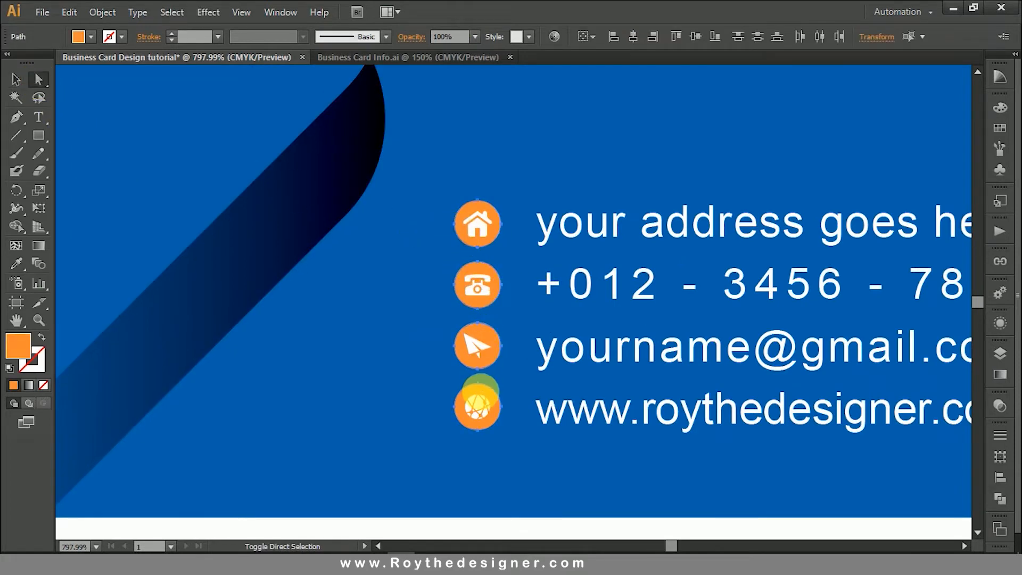
{"action": "left_click", "coordinate": [16, 262]}
{"action": "left_click", "coordinate": [281, 334]}
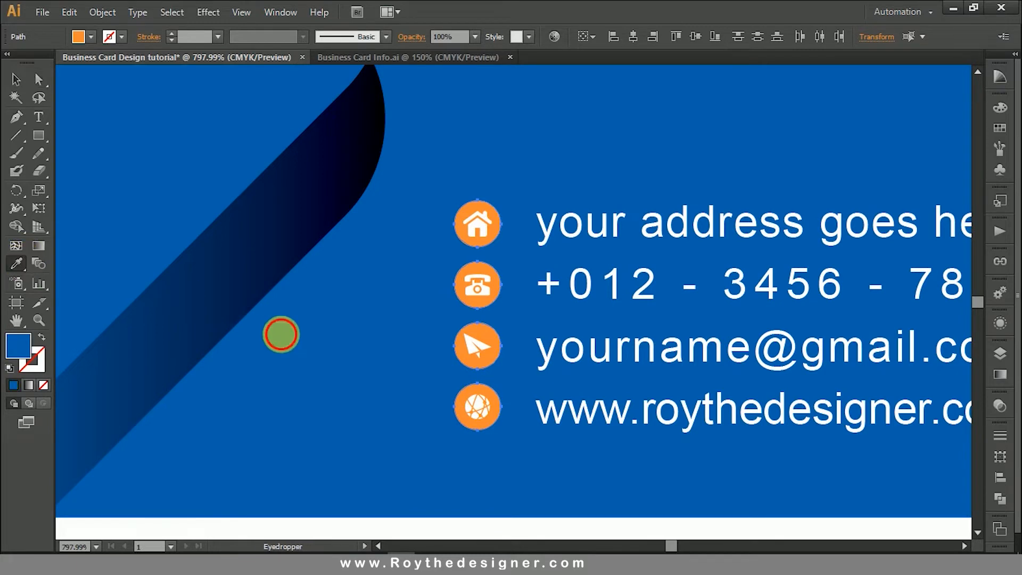
Darken the fill of the four icon circles by setting its black (K) value to 65%.
{"action": "left_click", "coordinate": [998, 110]}
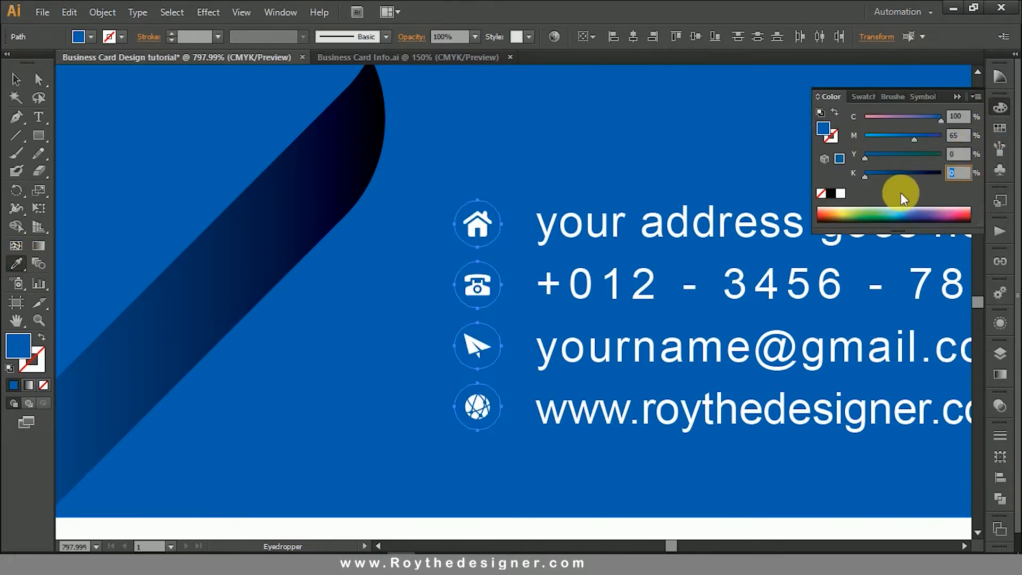
{"action": "type", "text": "35"}
{"action": "key", "text": "Return"}
{"action": "double_click", "coordinate": [958, 172]}
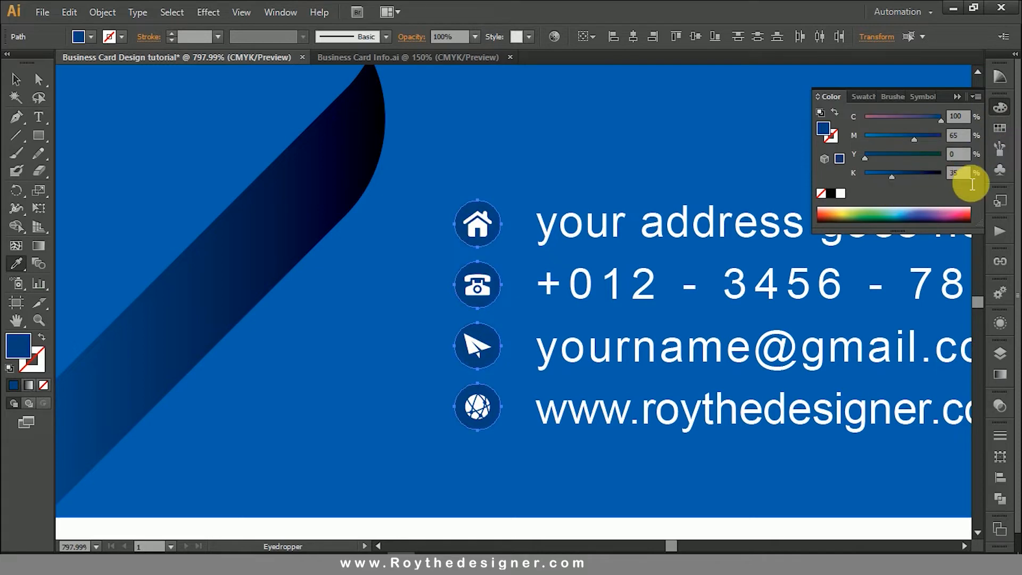
{"action": "type", "text": "65"}
{"action": "key", "text": "Return"}
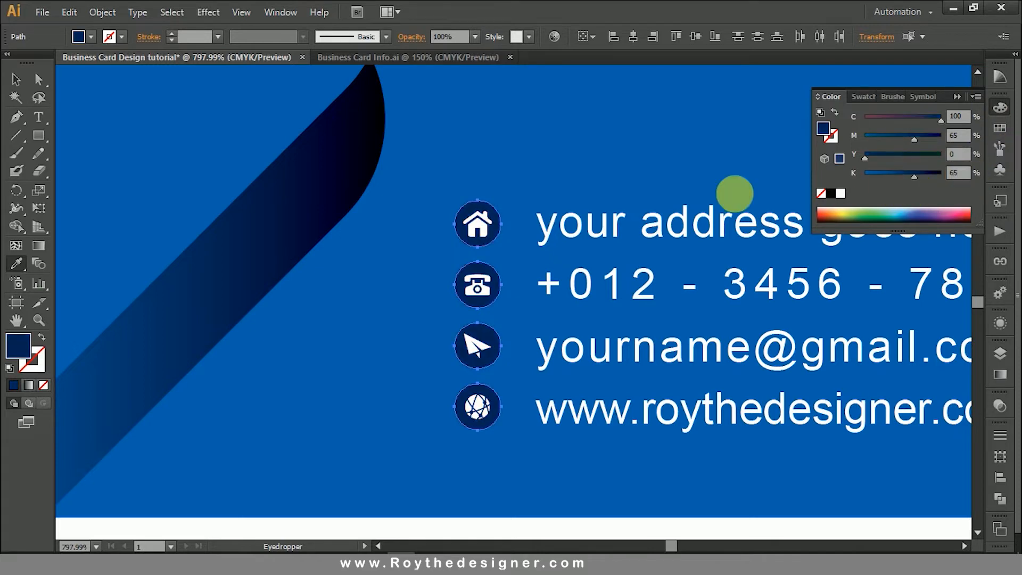
Nudge the contact details group slightly to the left on the card.
{"action": "left_click", "coordinate": [16, 79]}
{"action": "left_click", "coordinate": [498, 319], "text": "ctrl+alt"}
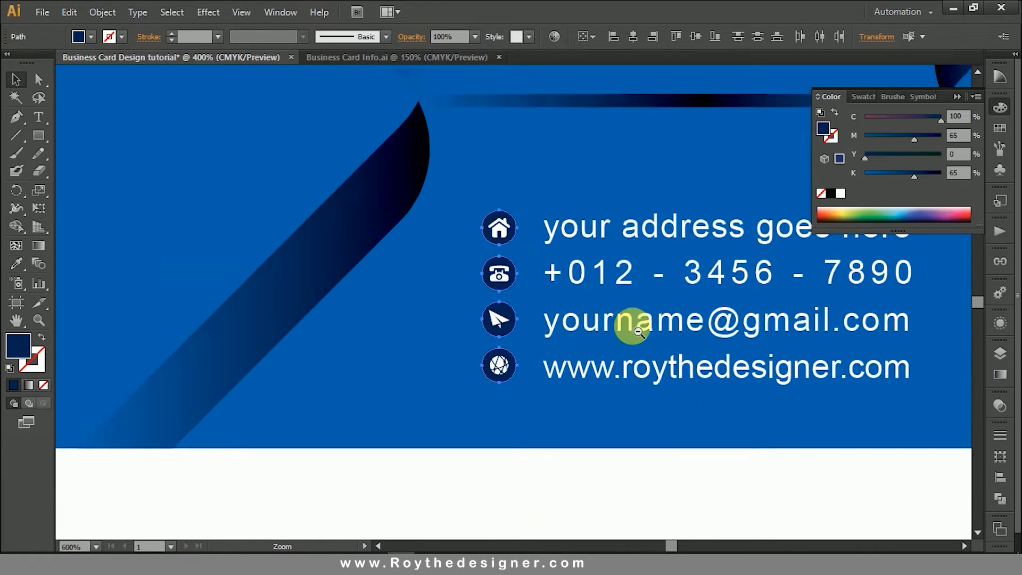
{"action": "left_click", "coordinate": [586, 320], "text": "ctrl+alt"}
{"action": "left_click", "coordinate": [658, 328], "text": "ctrl+alt"}
{"action": "left_click", "coordinate": [552, 408]}
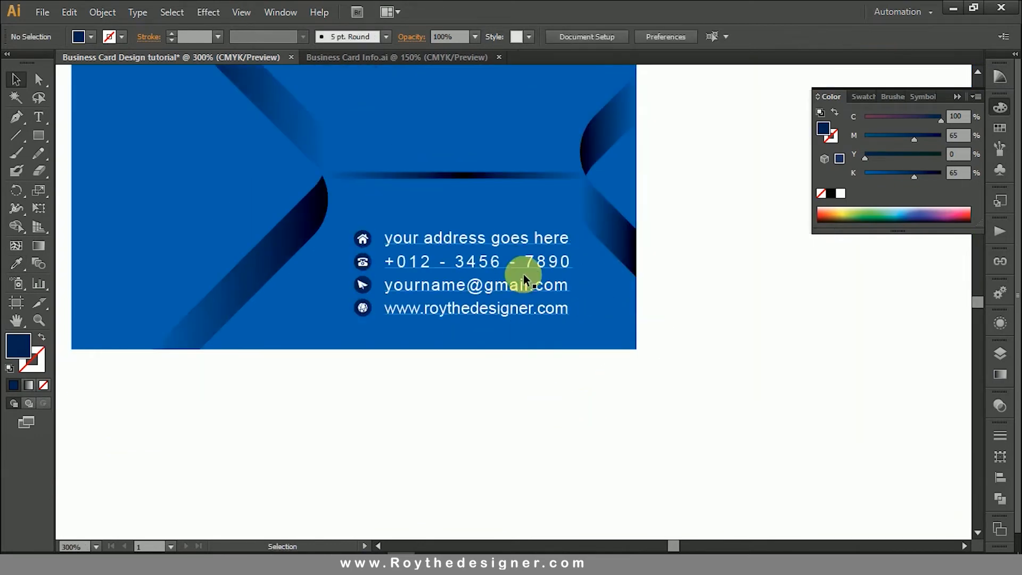
{"action": "left_click", "coordinate": [522, 267]}
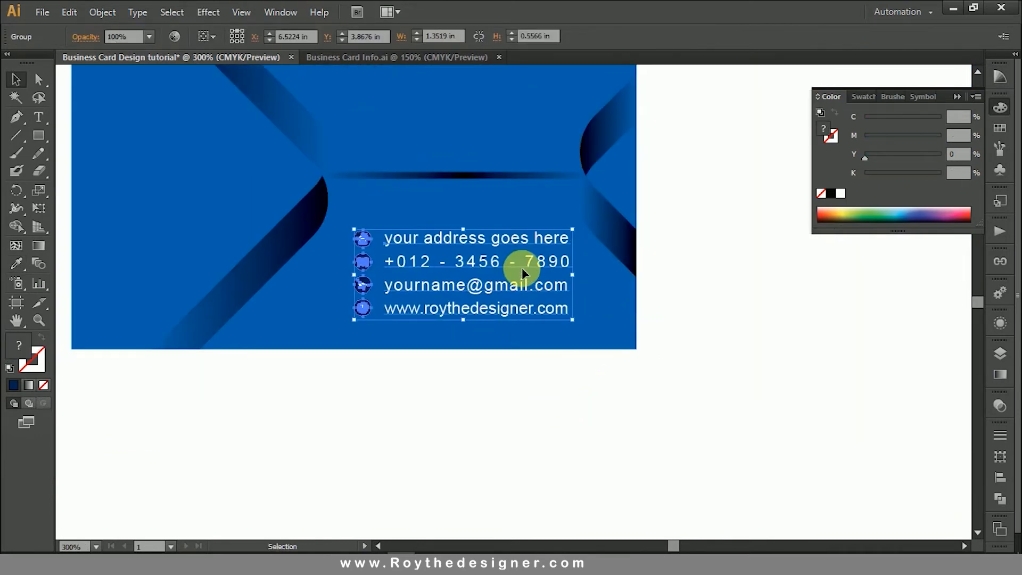
{"action": "key", "text": "Left"}
{"action": "left_click", "coordinate": [739, 355]}
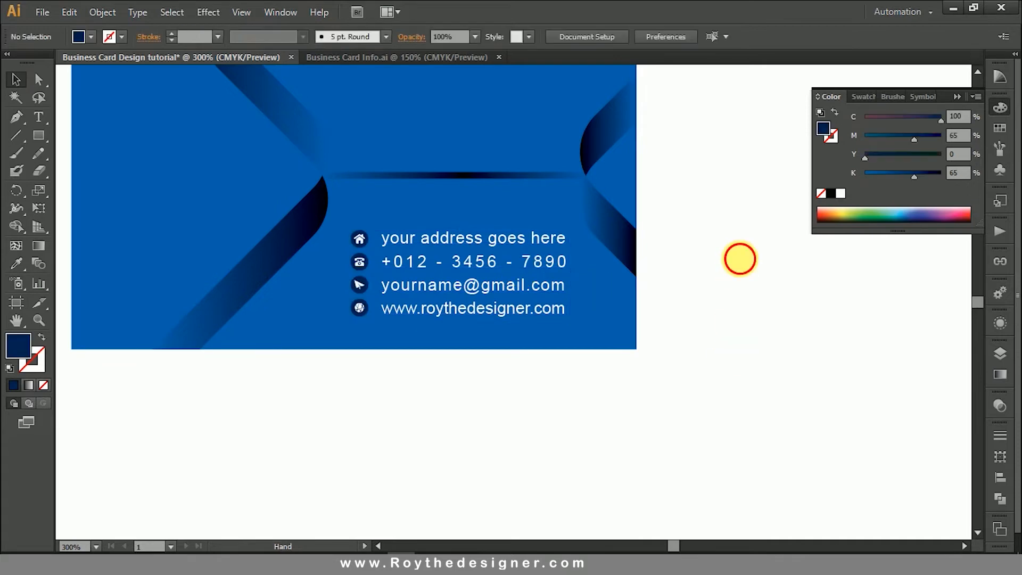
Move the company logo group onto the blank area at the card's left and bring it to the front.
{"action": "left_click_drag", "start_coordinate": [739, 258], "coordinate": [752, 315]}
{"action": "left_click", "coordinate": [531, 294], "text": "ctrl+alt"}
{"action": "left_click_drag", "start_coordinate": [654, 221], "coordinate": [656, 229]}
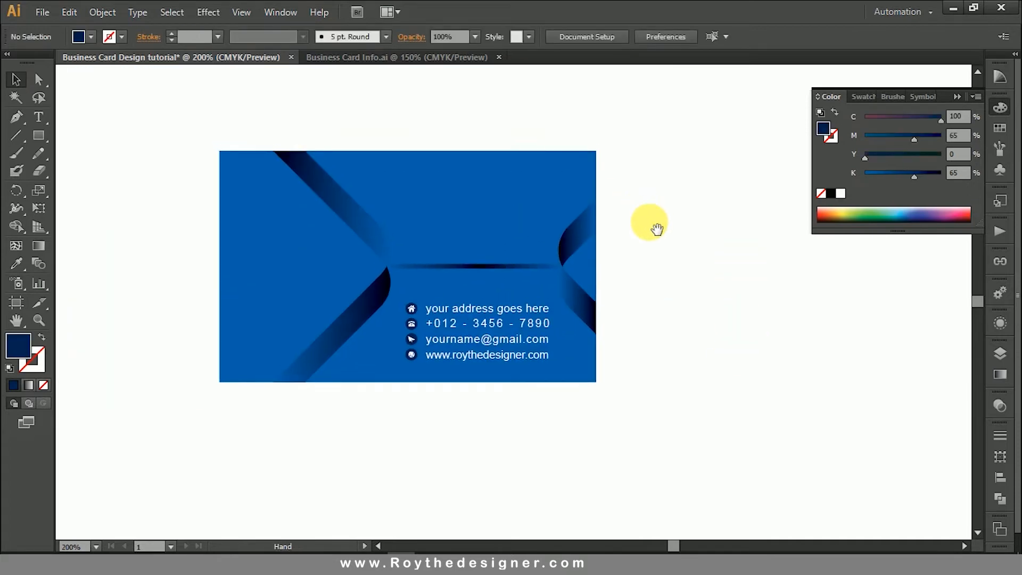
{"action": "left_click", "coordinate": [551, 161]}
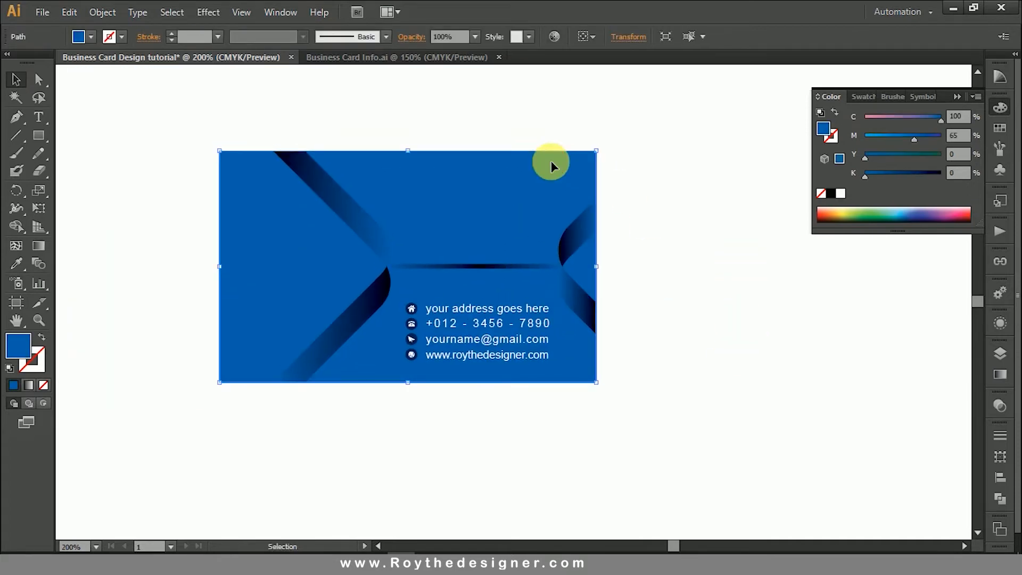
{"action": "left_click", "coordinate": [448, 110]}
{"action": "left_click", "coordinate": [438, 269], "text": "ctrl+alt"}
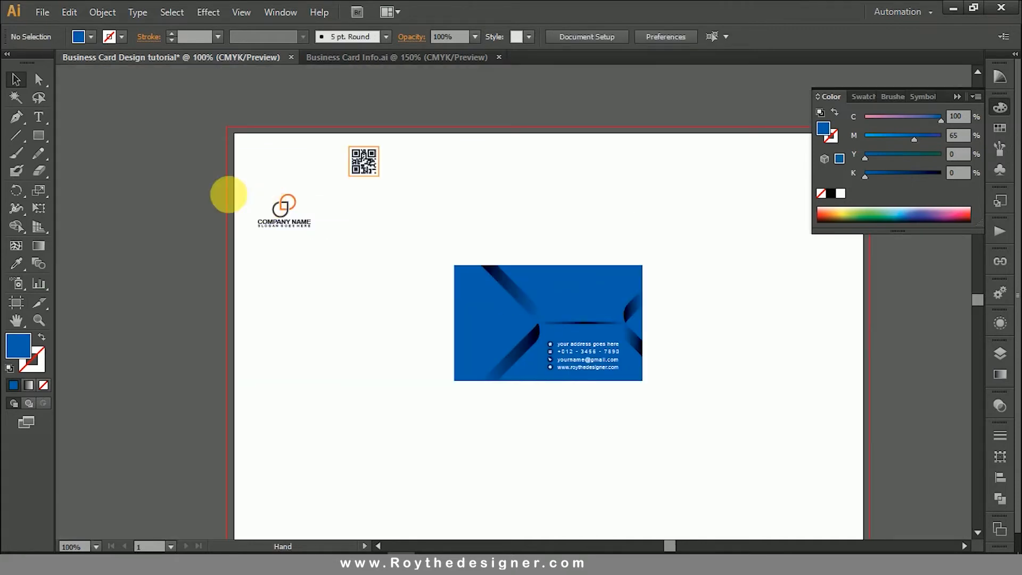
{"action": "left_click_drag", "start_coordinate": [282, 210], "coordinate": [498, 318]}
{"action": "right_click", "coordinate": [283, 215]}
{"action": "left_click", "coordinate": [326, 284]}
{"action": "left_click", "coordinate": [590, 247]}
Shift the logo group slightly up and left to refine its position in the card's left area.
{"action": "key", "text": "z"}
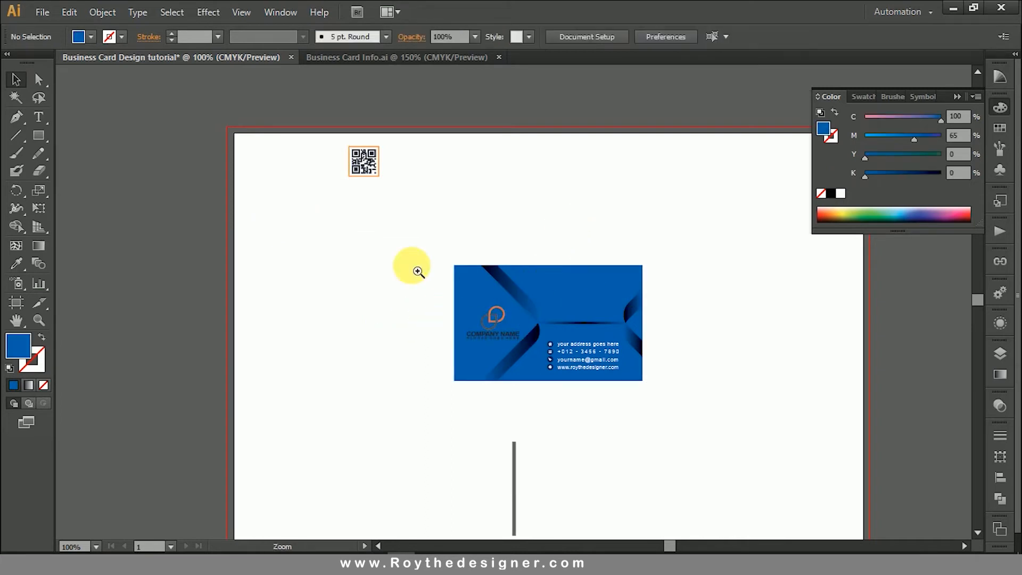
{"action": "left_click_drag", "start_coordinate": [403, 264], "coordinate": [588, 369]}
{"action": "key", "text": "v"}
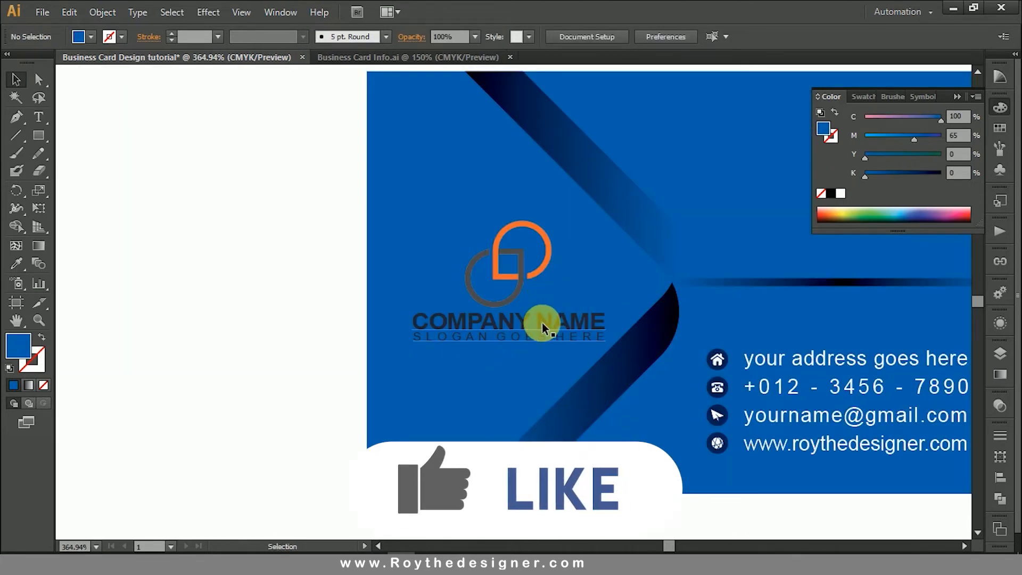
{"action": "left_click_drag", "start_coordinate": [542, 323], "coordinate": [534, 319]}
Fill the logo's gray drop-shaped ring with white.
{"action": "key", "text": "z"}
{"action": "left_click_drag", "start_coordinate": [275, 162], "coordinate": [686, 408]}
{"action": "key", "text": "v"}
{"action": "left_click", "coordinate": [153, 201]}
{"action": "left_click", "coordinate": [38, 80]}
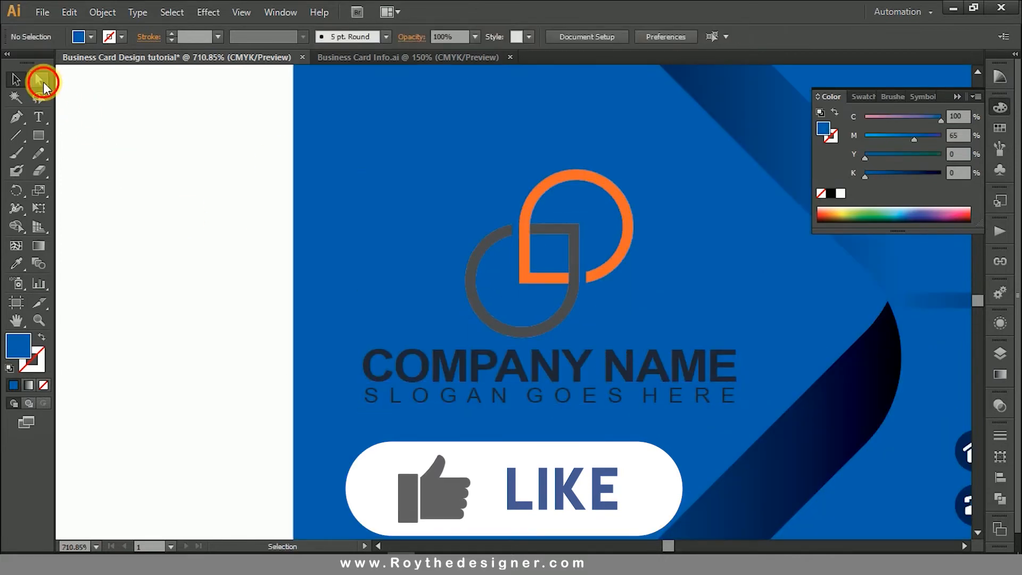
{"action": "left_click", "coordinate": [496, 233]}
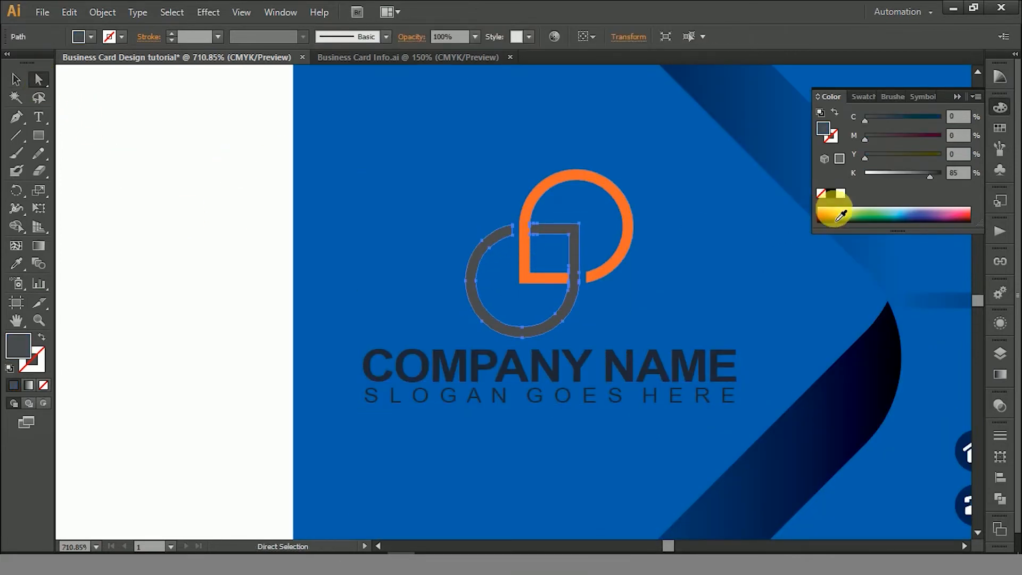
{"action": "left_click", "coordinate": [841, 194]}
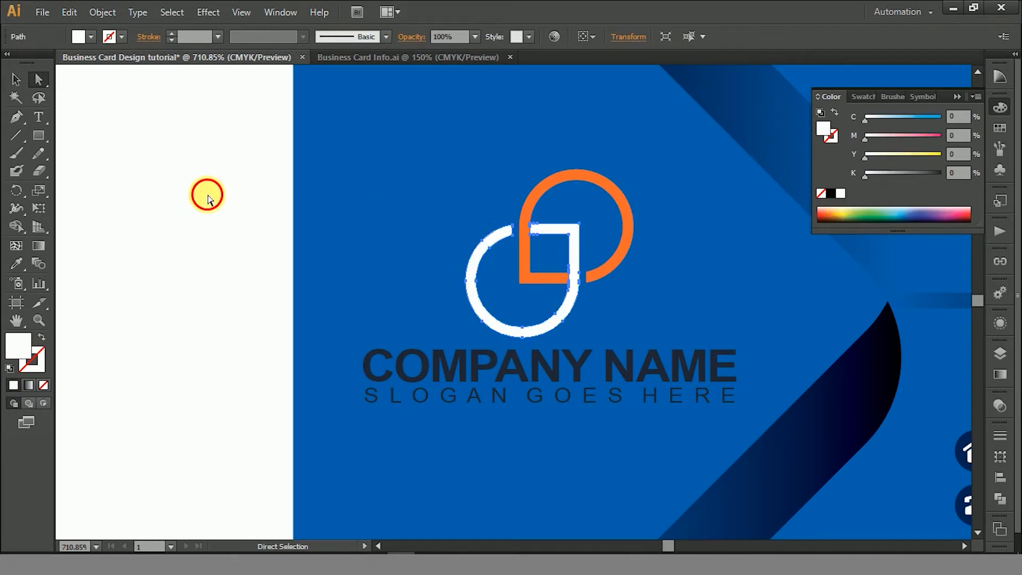
{"action": "left_click", "coordinate": [208, 199]}
Fill the logo's orange ring with the dark navy sampled from a contact icon circle.
{"action": "left_click", "coordinate": [556, 186]}
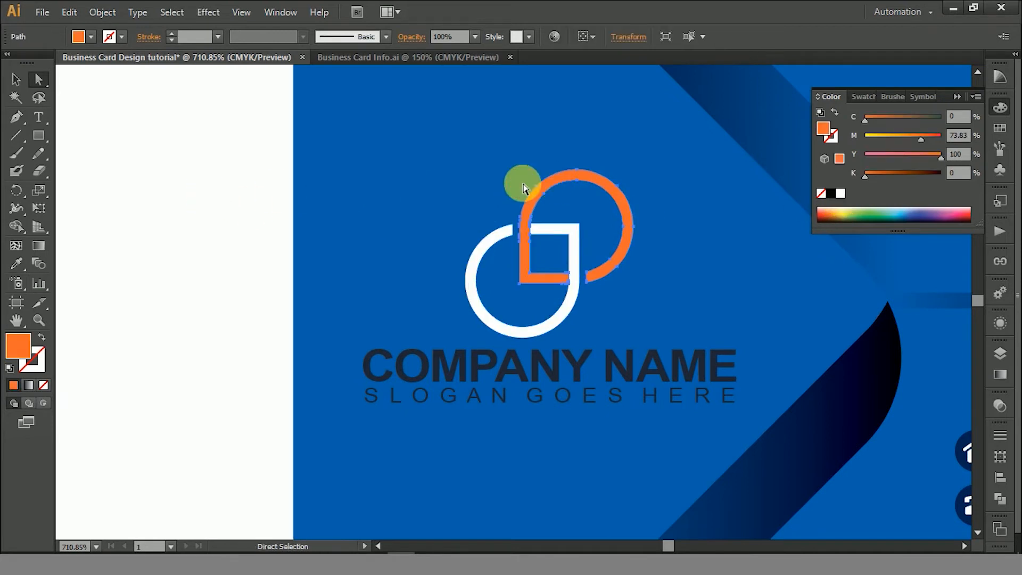
{"action": "left_click", "coordinate": [766, 374], "text": "alt"}
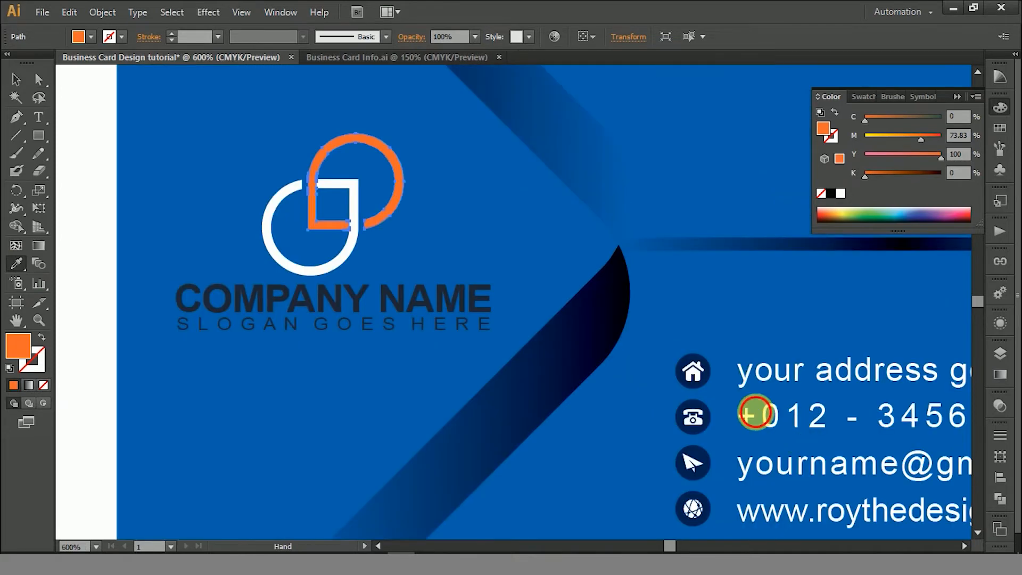
{"action": "key", "text": "i"}
{"action": "left_click", "coordinate": [688, 326]}
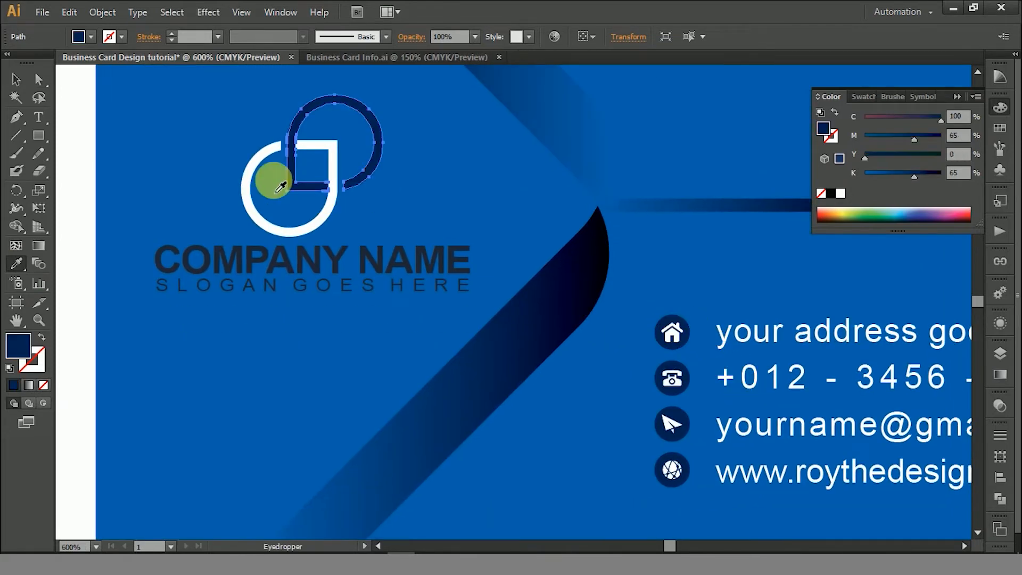
{"action": "left_click", "coordinate": [16, 80]}
Recolor the company name and slogan text with the dark navy sampled from a contact icon circle.
{"action": "left_click", "coordinate": [39, 80]}
{"action": "left_click", "coordinate": [308, 266]}
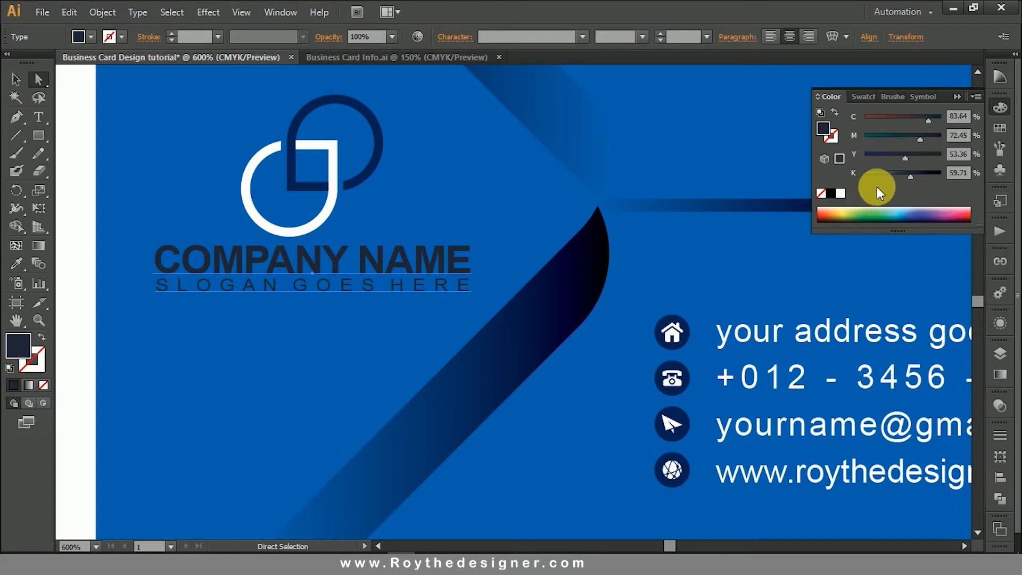
{"action": "left_click_drag", "start_coordinate": [902, 173], "coordinate": [871, 167]}
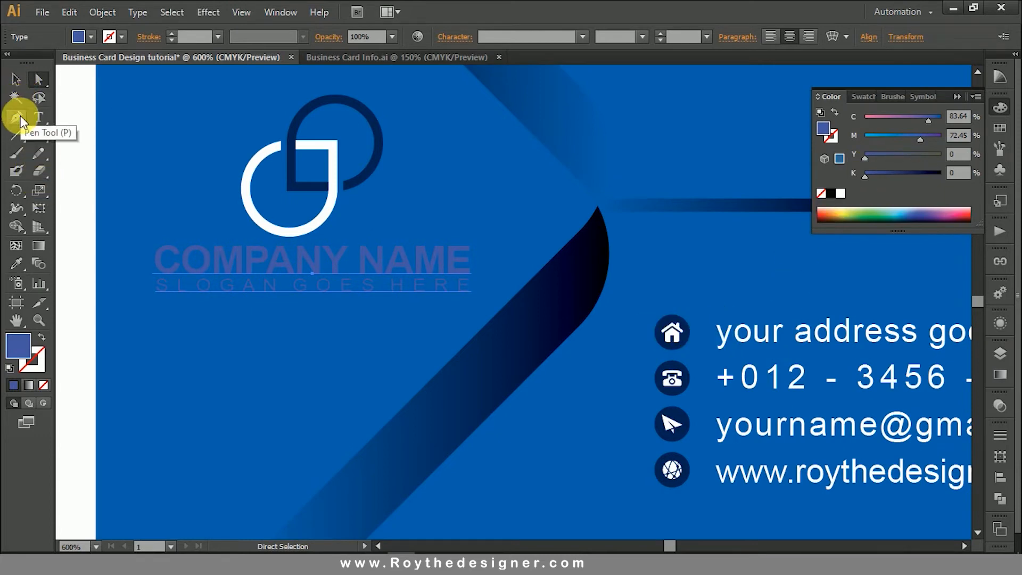
{"action": "left_click", "coordinate": [17, 262]}
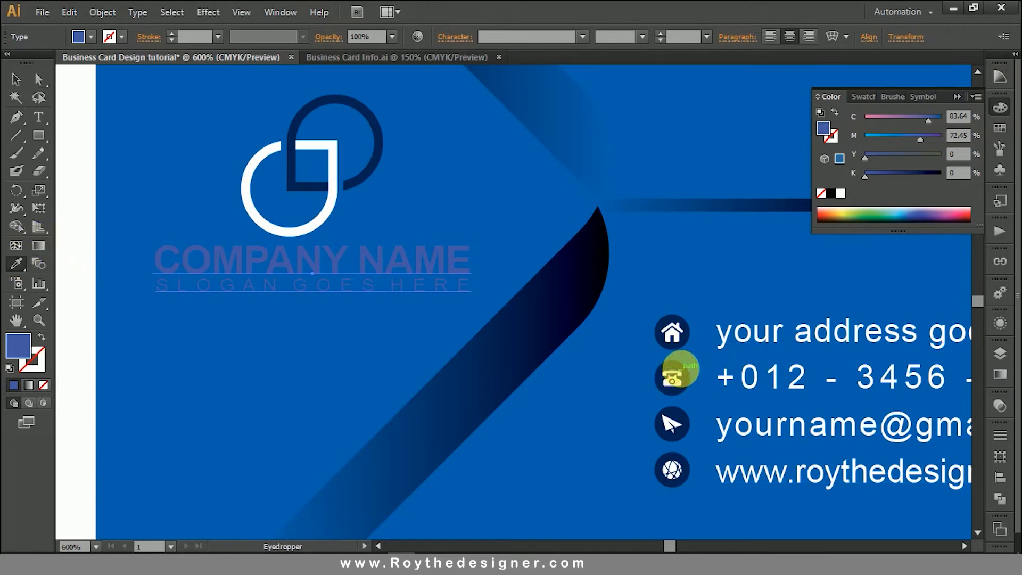
{"action": "left_click", "coordinate": [674, 368]}
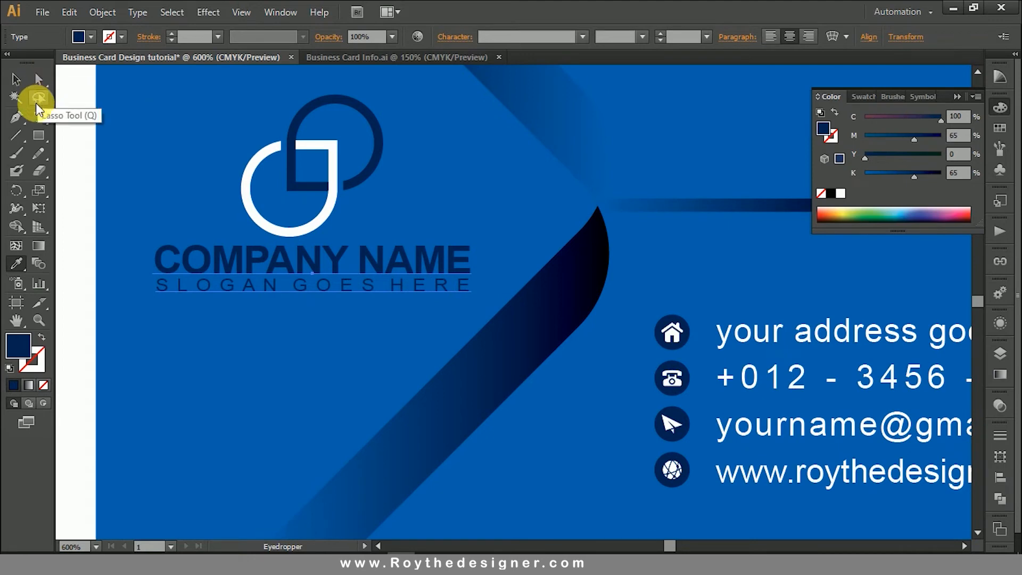
Recolor only the slogan line beneath the company name white.
{"action": "left_click", "coordinate": [39, 117]}
{"action": "triple_click", "coordinate": [318, 292]}
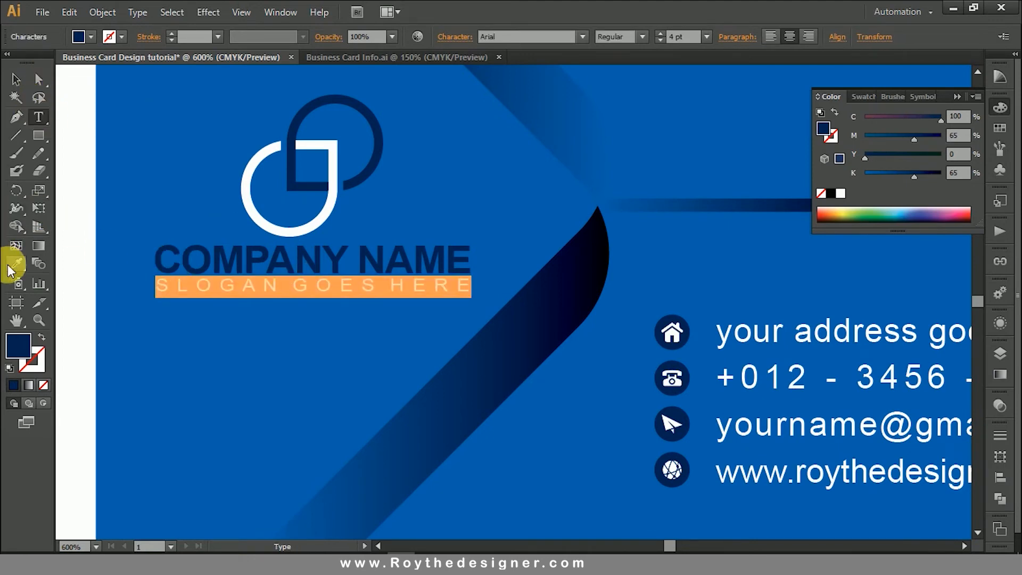
{"action": "left_click", "coordinate": [840, 193]}
{"action": "left_click", "coordinate": [16, 78]}
{"action": "left_click", "coordinate": [79, 160]}
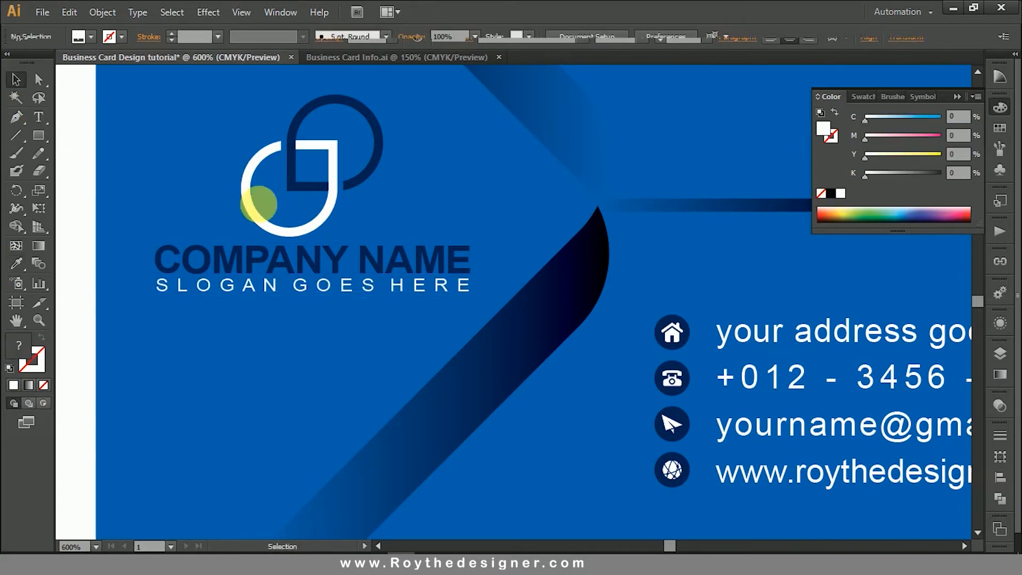
Add a two-line text above the horizontal bar with the cardholder's full name and the title Freelancer.
{"action": "scroll", "coordinate": [336, 216], "scroll_direction": "up", "scroll_amount": 3}
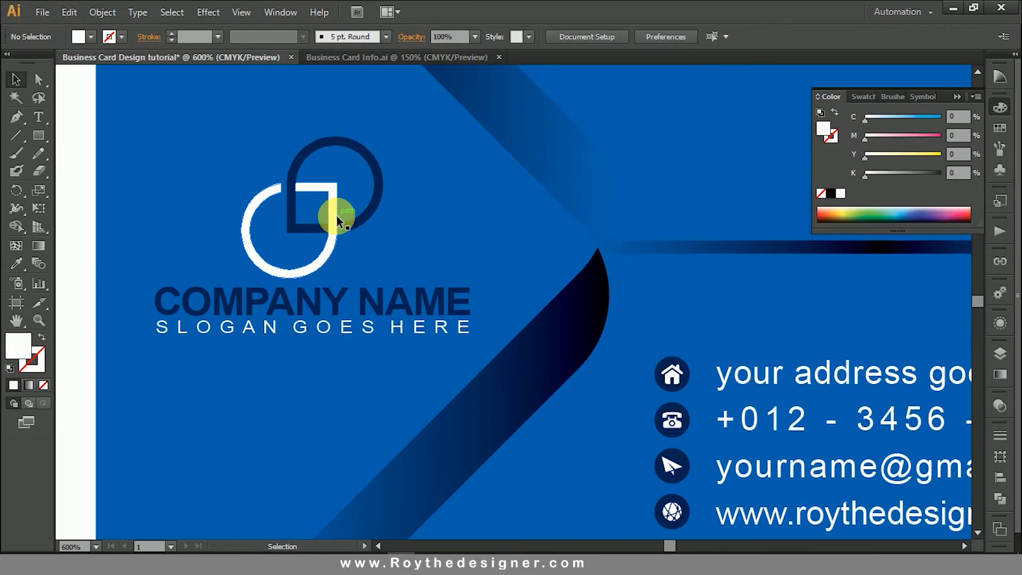
{"action": "scroll", "coordinate": [336, 216], "scroll_direction": "up", "scroll_amount": 6}
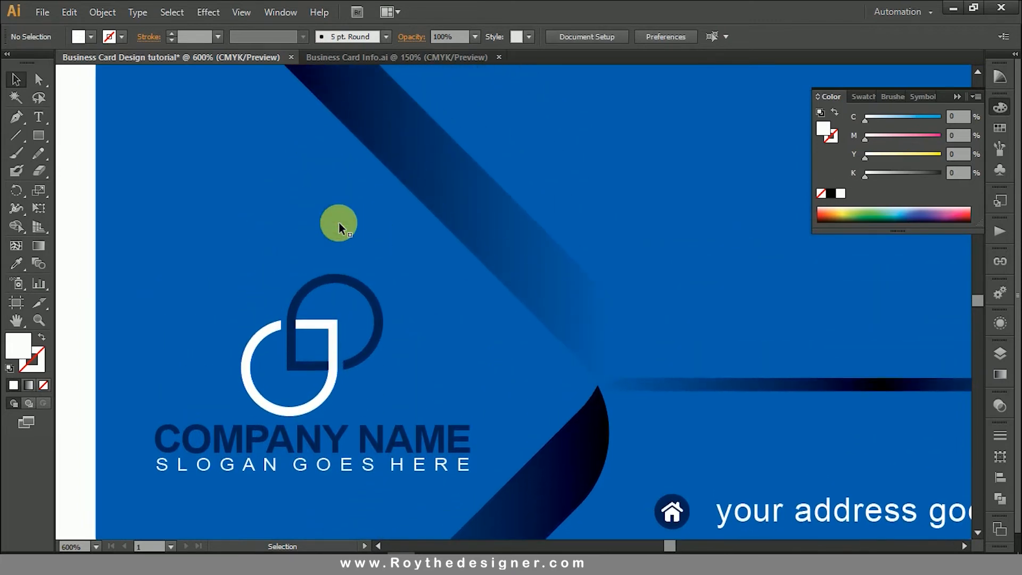
{"action": "scroll", "coordinate": [338, 222], "scroll_direction": "down", "scroll_amount": 3}
{"action": "key", "text": "t"}
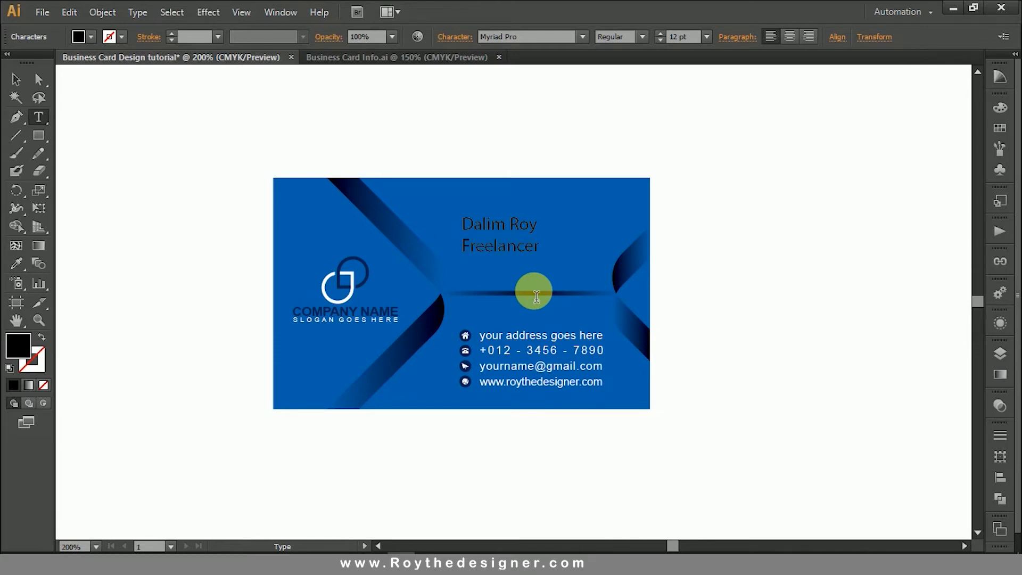
Set the font of the cardholder name and title text to Arial.
{"action": "key", "text": "Escape"}
{"action": "left_click", "coordinate": [764, 222]}
{"action": "key", "text": "ctrl+space"}
{"action": "left_click_drag", "start_coordinate": [321, 144], "coordinate": [675, 394]}
{"action": "left_click", "coordinate": [536, 226]}
{"action": "left_click", "coordinate": [505, 38]}
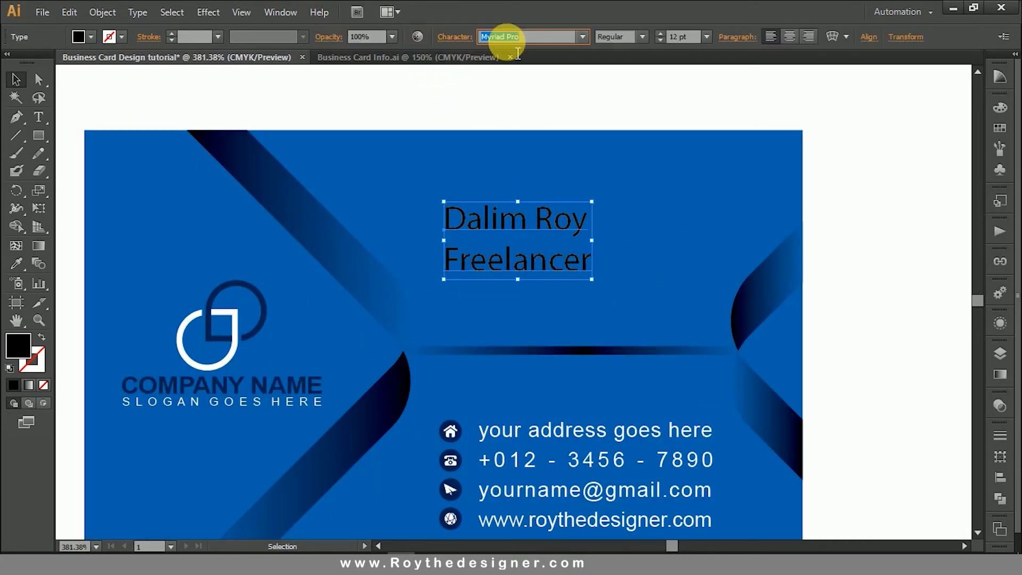
{"action": "type", "text": "Arial"}
{"action": "key", "text": "Return"}
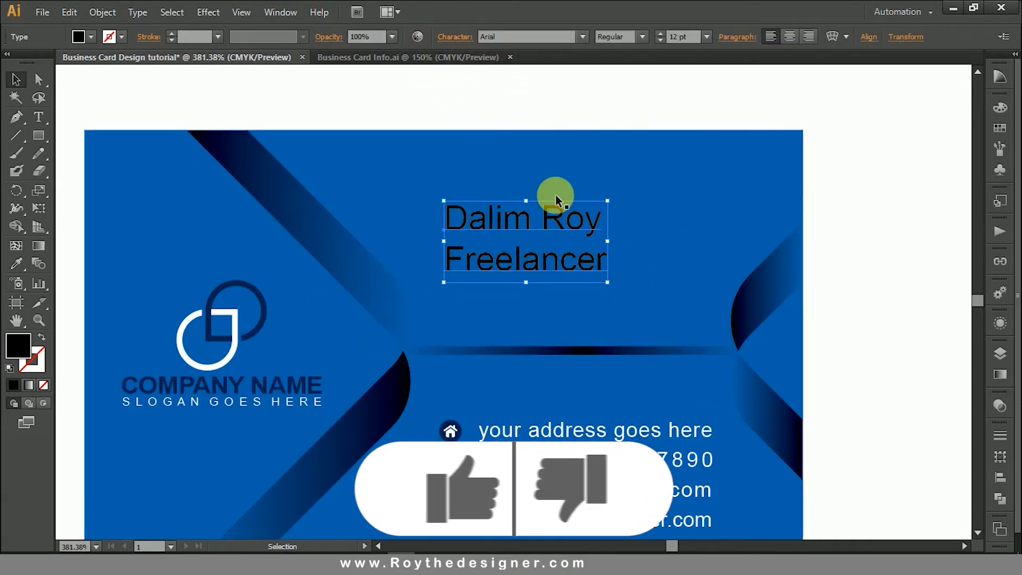
Make only the cardholder name line bold.
{"action": "triple_click", "coordinate": [555, 211]}
{"action": "left_click", "coordinate": [643, 36]}
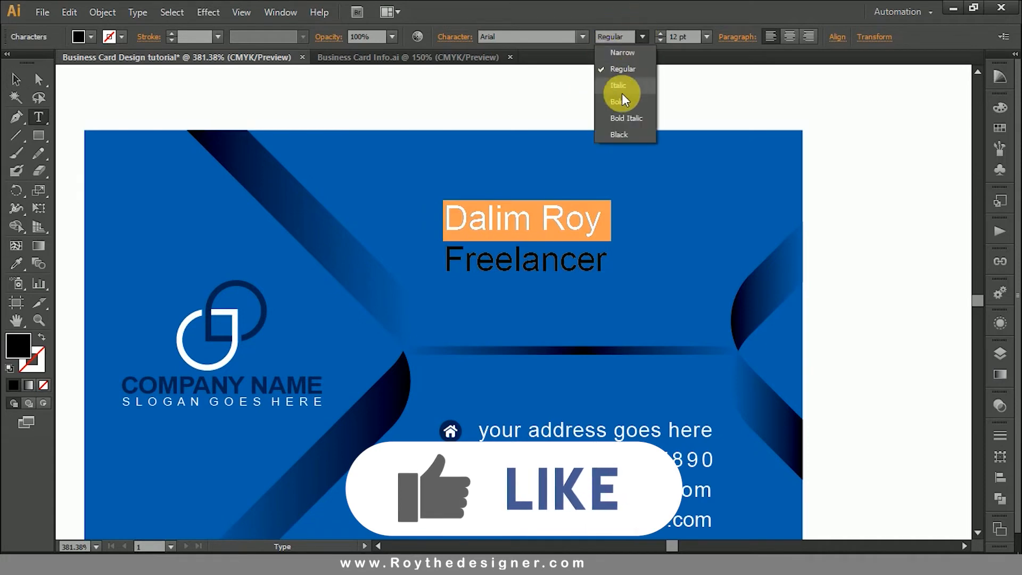
{"action": "left_click", "coordinate": [621, 101]}
{"action": "left_click", "coordinate": [554, 212]}
Reduce the Freelancer line's font size to 7 pt.
{"action": "left_click_drag", "start_coordinate": [612, 266], "coordinate": [430, 256]}
{"action": "left_click", "coordinate": [685, 41]}
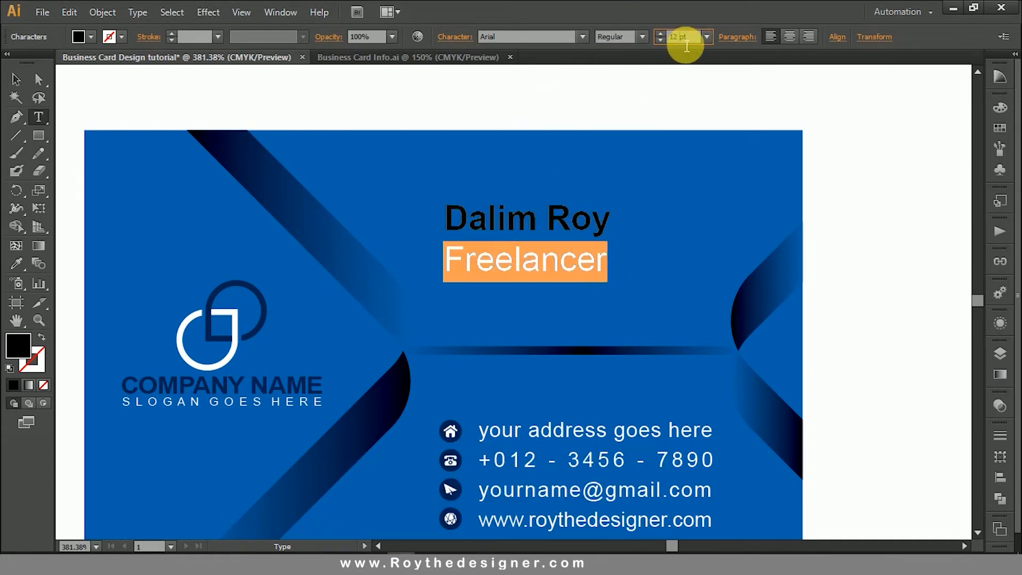
{"action": "key", "text": "Down"}
{"action": "key", "text": "Down"}
{"action": "key", "text": "Down"}
{"action": "key", "text": "Down"}
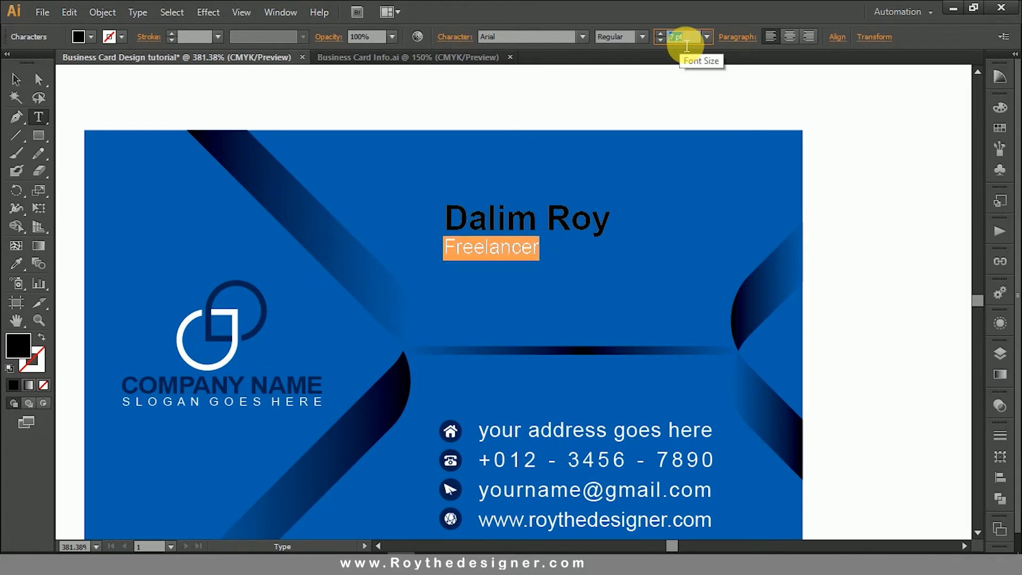
{"action": "left_click", "coordinate": [487, 219]}
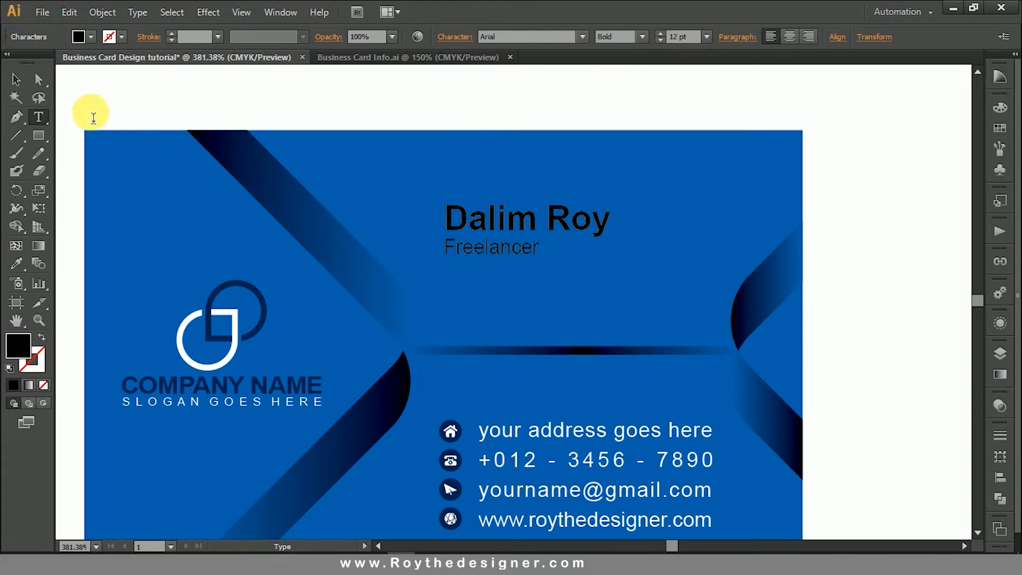
Scale up the name and title text block proportionally until the name line is about 15.91 pt, keeping it above the horizontal bar.
{"action": "left_click", "coordinate": [15, 79]}
{"action": "left_click", "coordinate": [597, 225]}
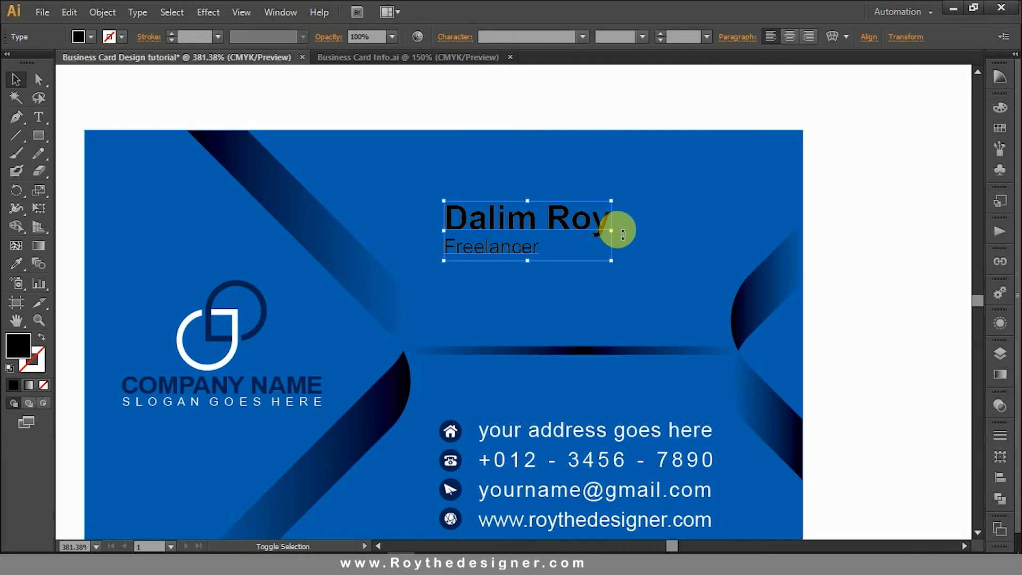
{"action": "left_click_drag", "start_coordinate": [607, 227], "coordinate": [641, 241]}
{"action": "left_click", "coordinate": [907, 248]}
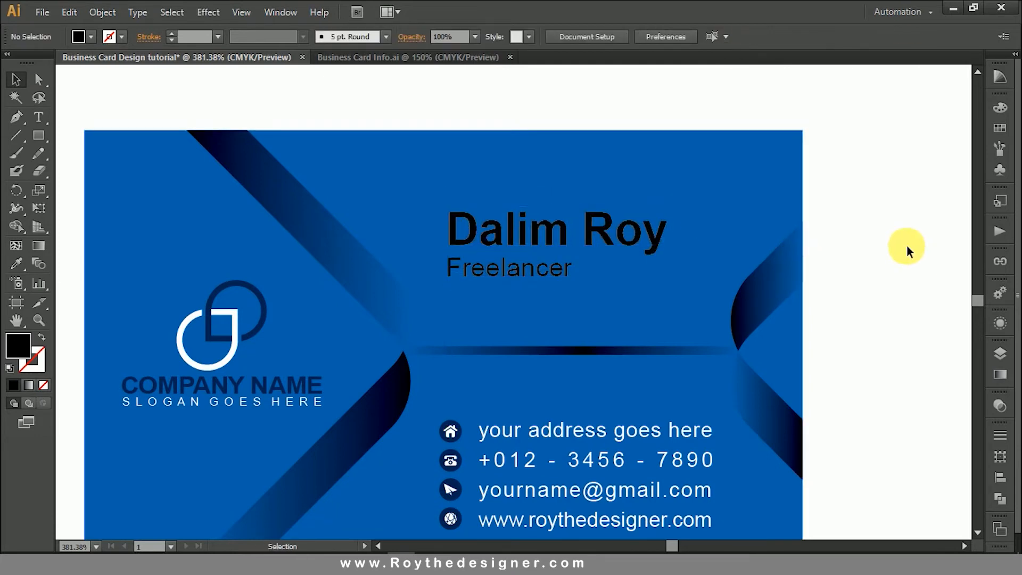
Recolor only the cardholder name line with the white sampled from the logo's white ring.
{"action": "double_click", "coordinate": [595, 238]}
{"action": "triple_click", "coordinate": [596, 241]}
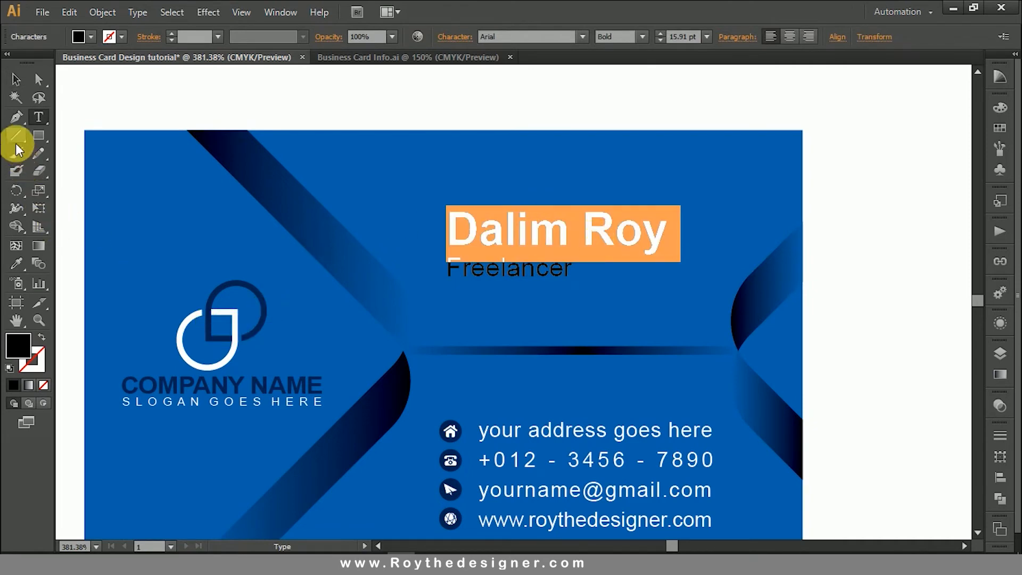
{"action": "left_click", "coordinate": [16, 262]}
{"action": "left_click", "coordinate": [196, 330]}
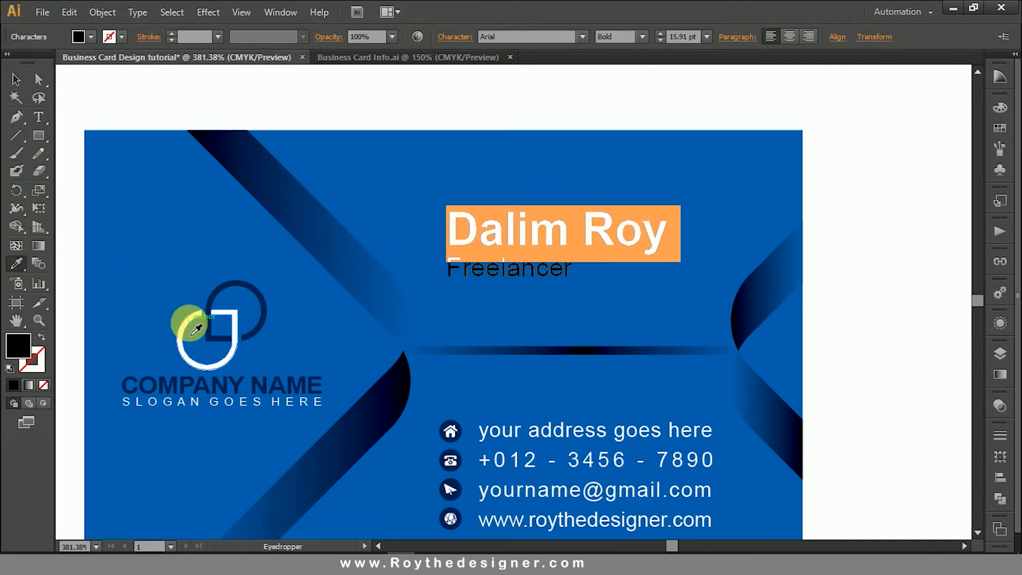
{"action": "left_click", "coordinate": [16, 79]}
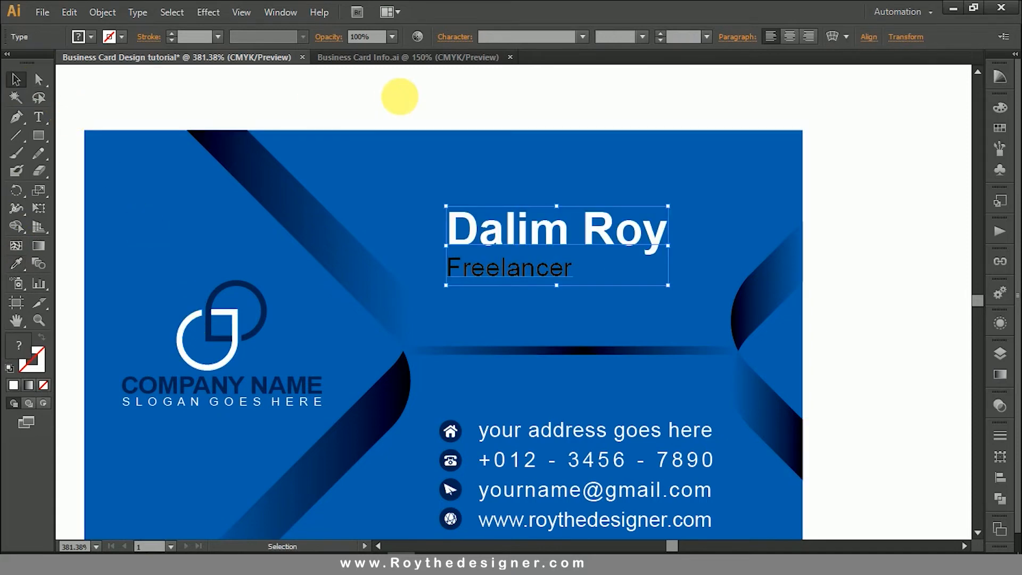
{"action": "left_click", "coordinate": [399, 95]}
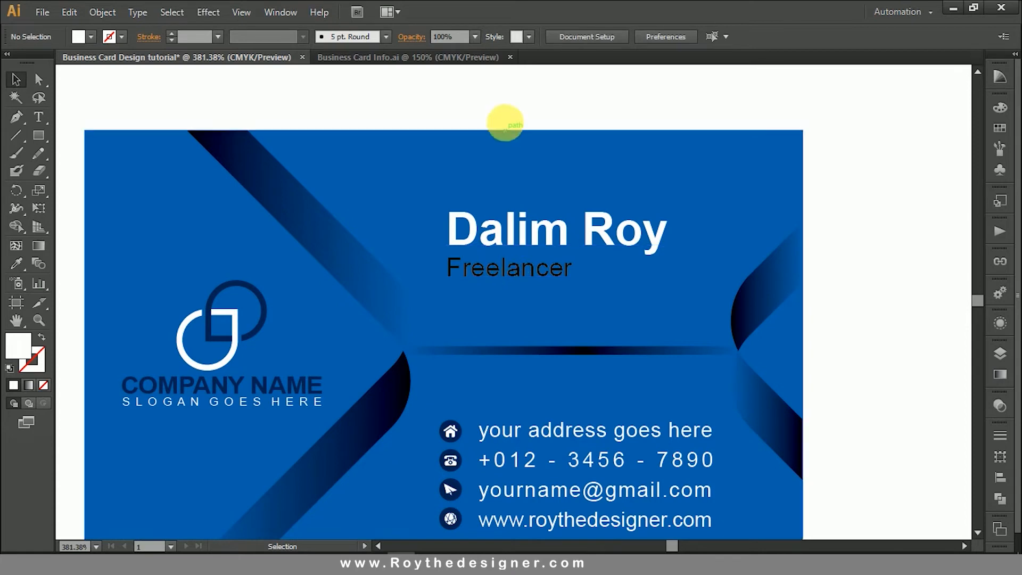
Tighten the line spacing of the name block and recolor the Freelancer line with the dark navy sampled from a contact icon circle.
{"action": "left_click", "coordinate": [512, 238]}
{"action": "key", "text": "alt+Up"}
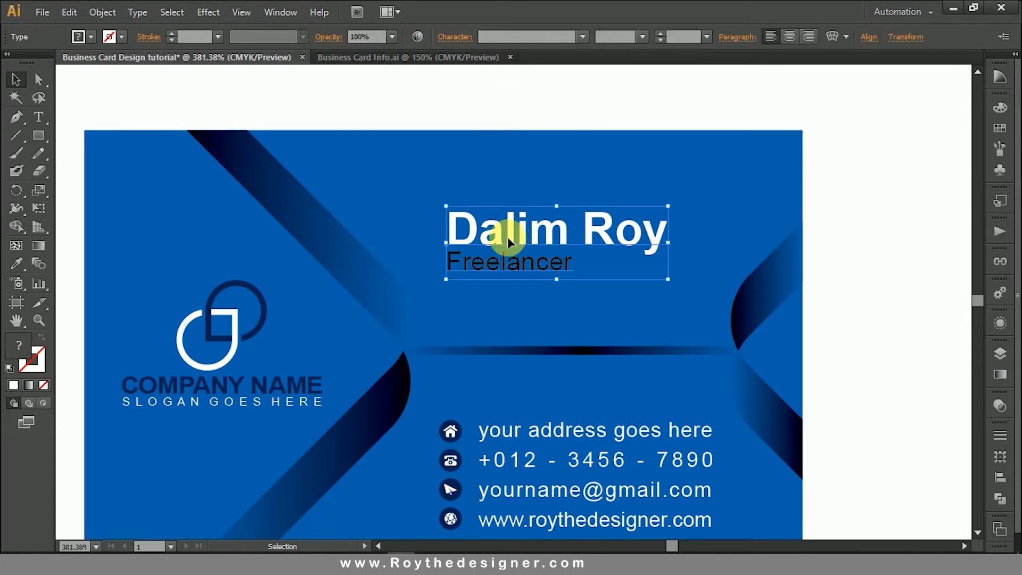
{"action": "double_click", "coordinate": [506, 262]}
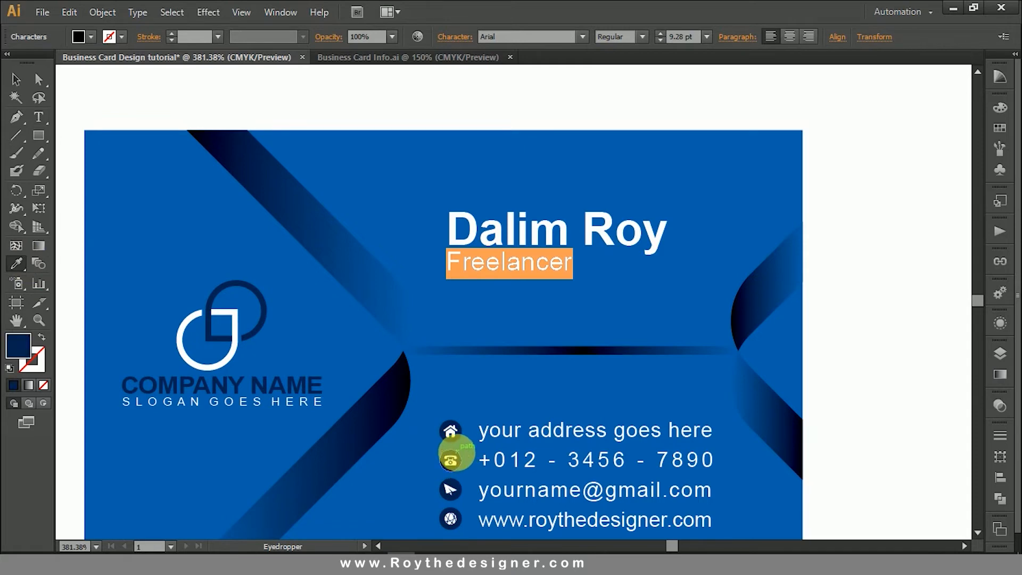
{"action": "left_click", "coordinate": [14, 80]}
{"action": "left_click", "coordinate": [535, 169]}
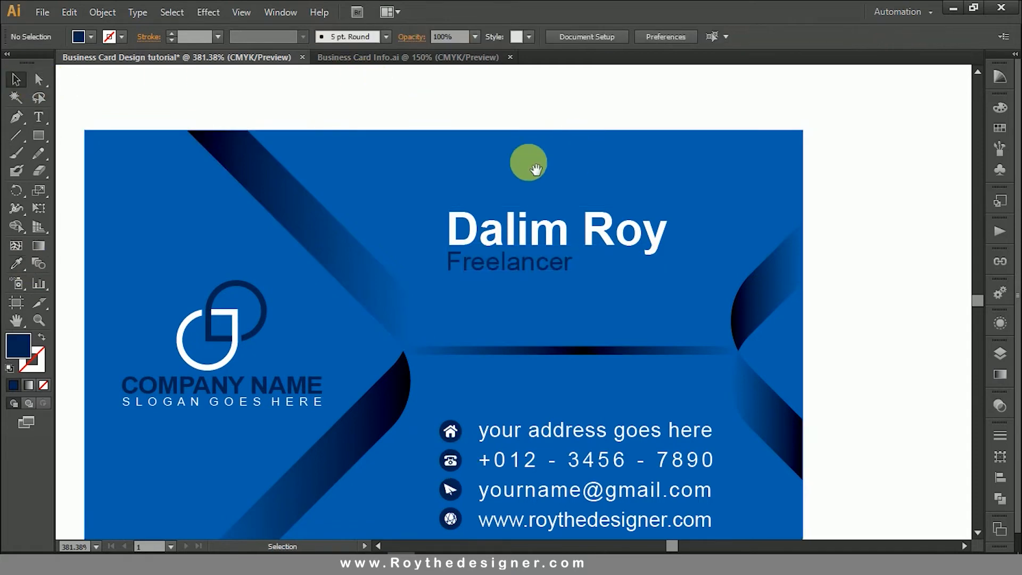
Draw a thin rectangle about 0.39 in by 0.04 in beside the word Freelancer, ending beneath the end of the name.
{"action": "left_click_drag", "start_coordinate": [402, 143], "coordinate": [766, 373]}
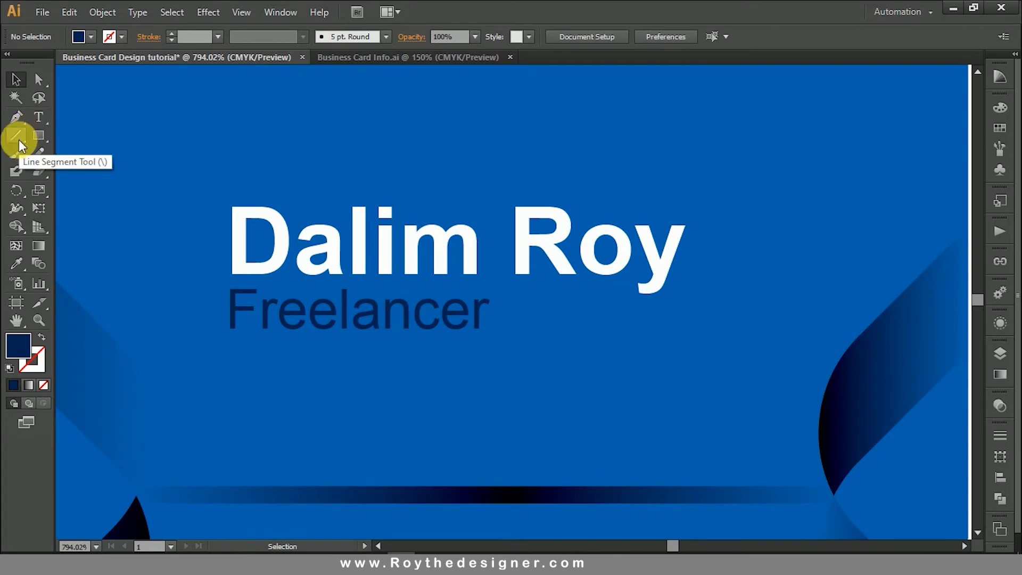
{"action": "left_click", "coordinate": [38, 135]}
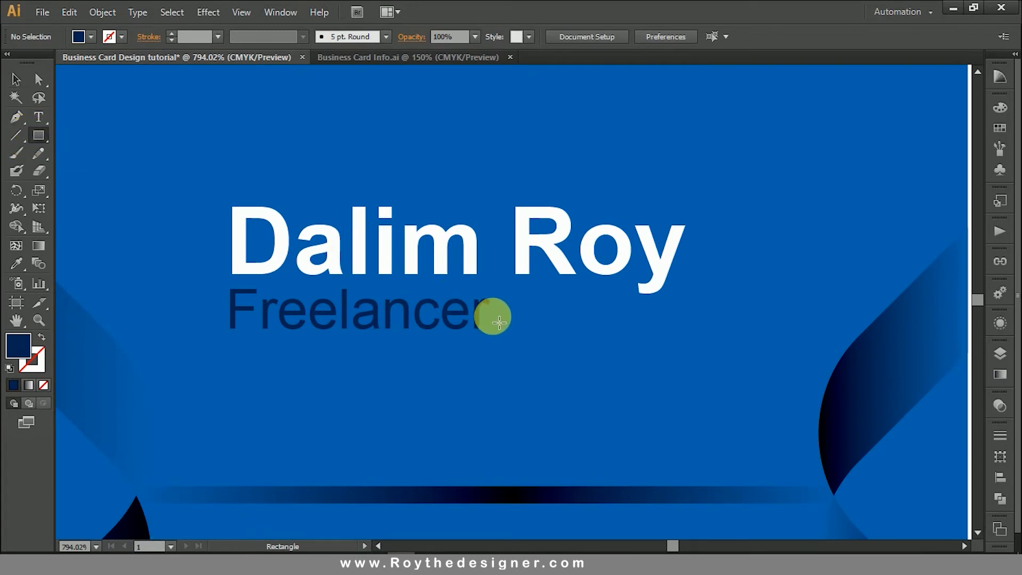
{"action": "left_click_drag", "start_coordinate": [526, 311], "coordinate": [686, 326]}
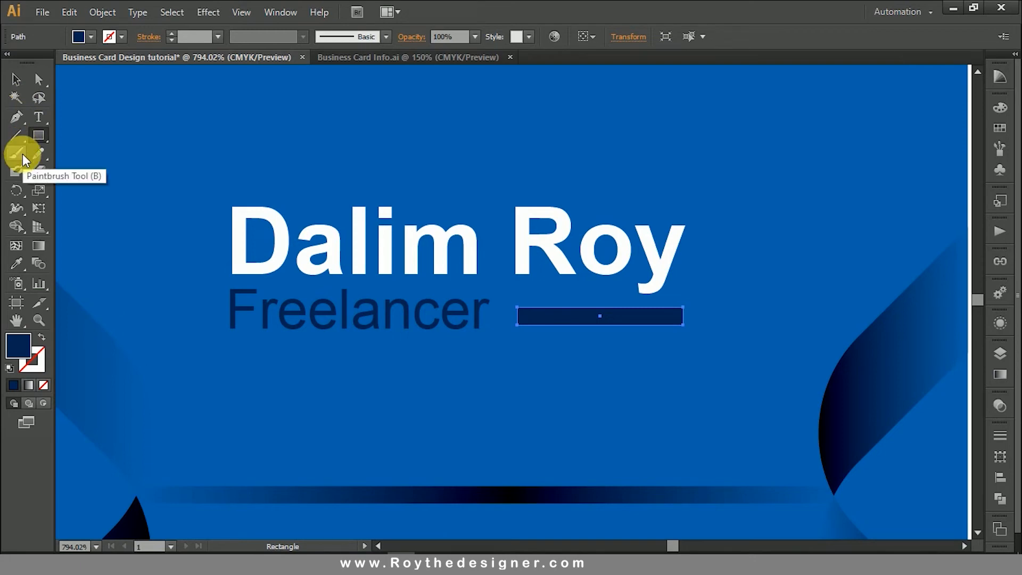
Try filling the small bar beside Freelancer with the gradient sampled from the right chevron band, with its direction reversed.
{"action": "left_click", "coordinate": [17, 266]}
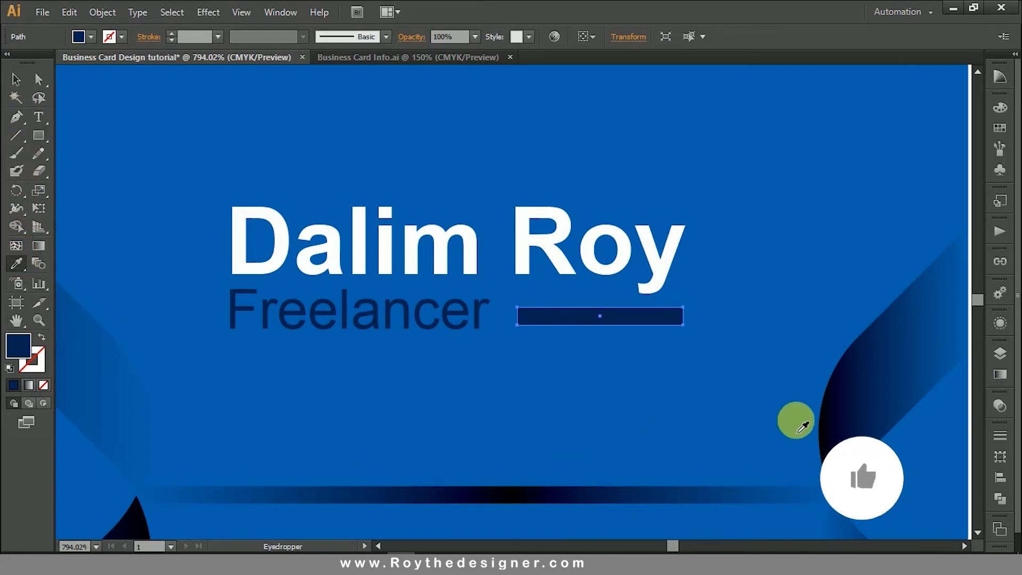
{"action": "left_click", "coordinate": [883, 394]}
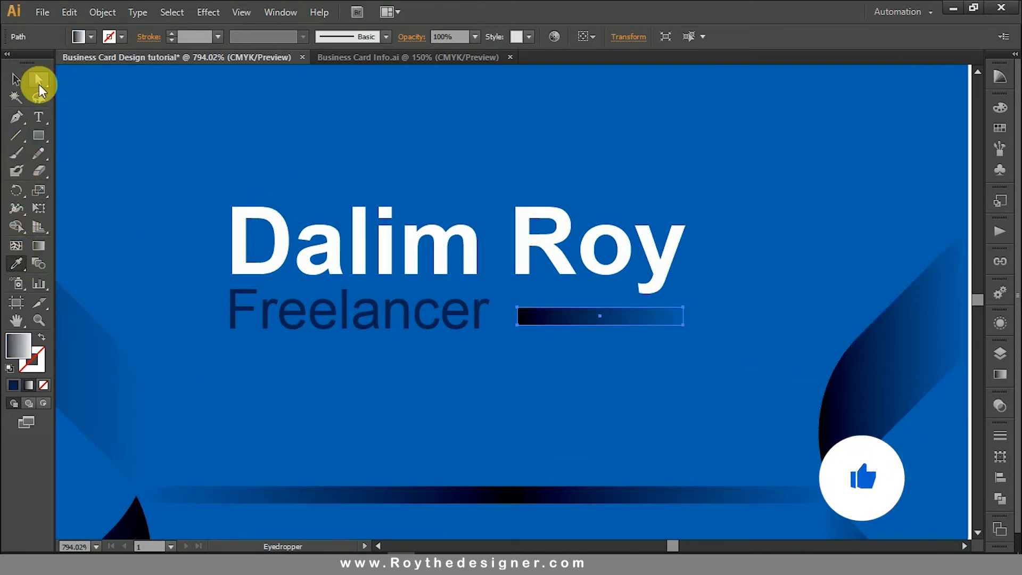
{"action": "left_click", "coordinate": [999, 374]}
{"action": "left_click", "coordinate": [829, 417]}
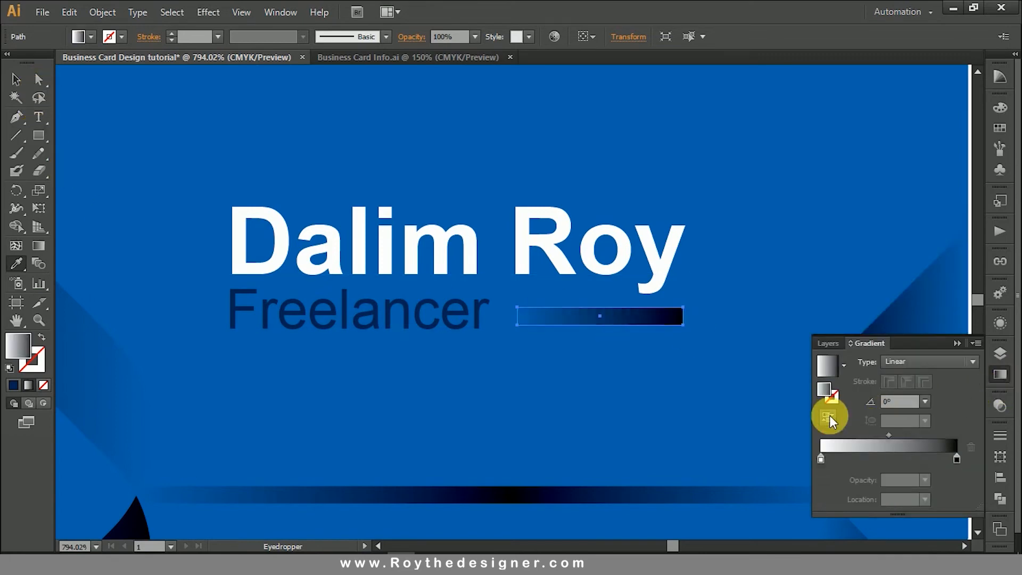
{"action": "left_click", "coordinate": [13, 80]}
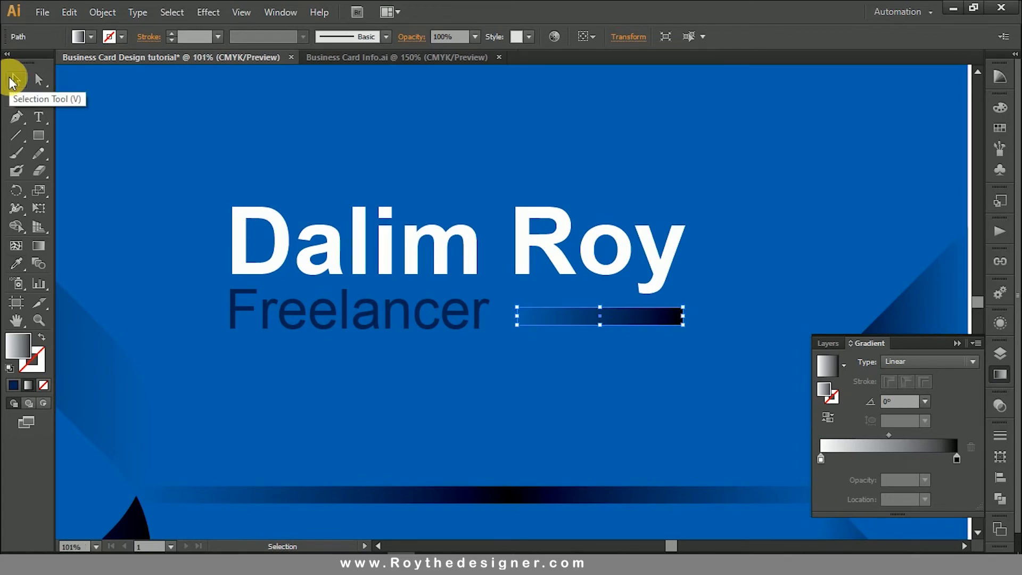
Fill the small bar beside Freelancer with the gradient sampled from the long horizontal bar, fading at both ends.
{"action": "key", "text": "ctrl+0"}
{"action": "left_click", "coordinate": [639, 206]}
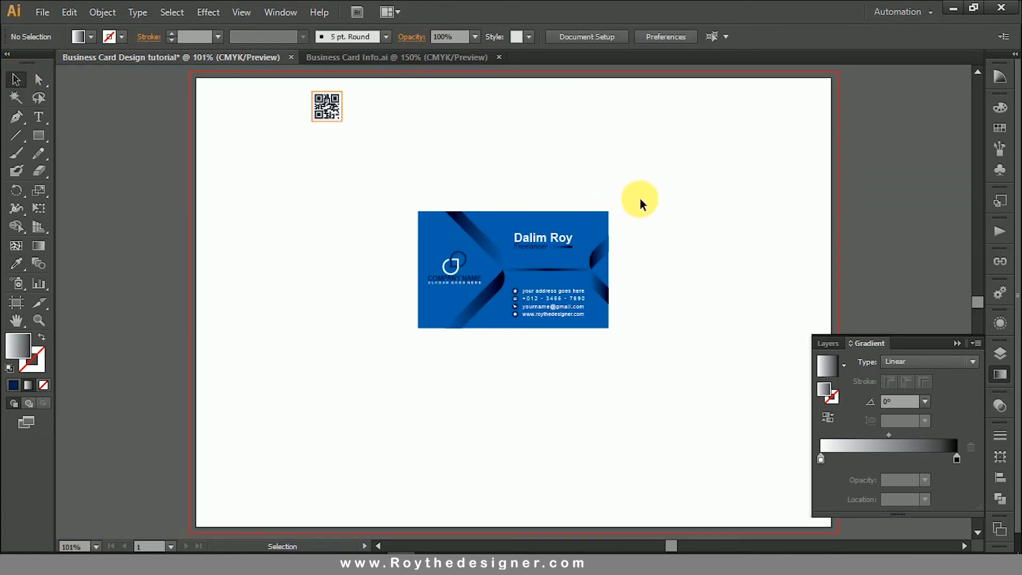
{"action": "key", "text": "ctrl+space"}
{"action": "left_click_drag", "start_coordinate": [367, 180], "coordinate": [676, 360]}
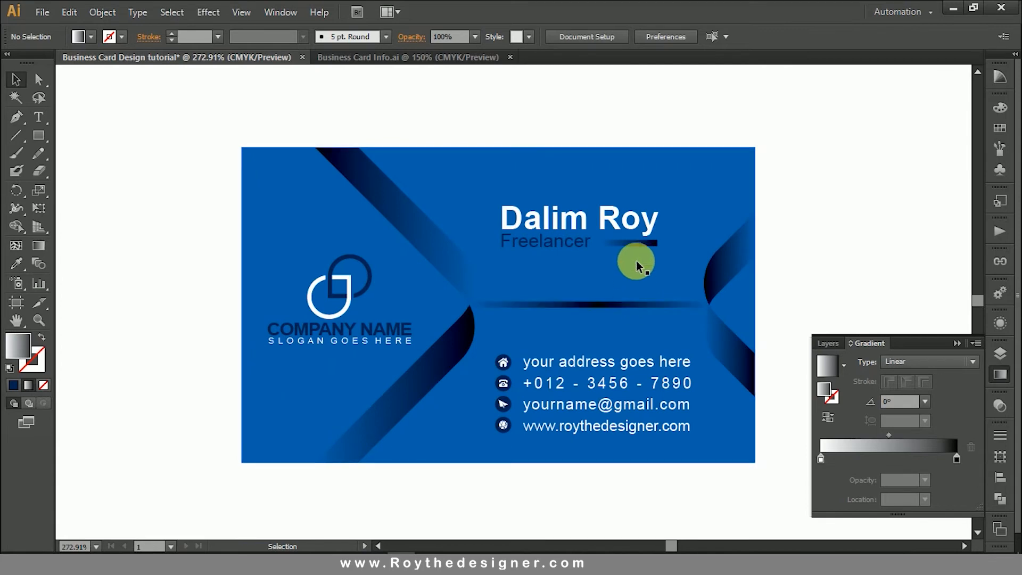
{"action": "left_click", "coordinate": [633, 243]}
{"action": "left_click", "coordinate": [16, 263]}
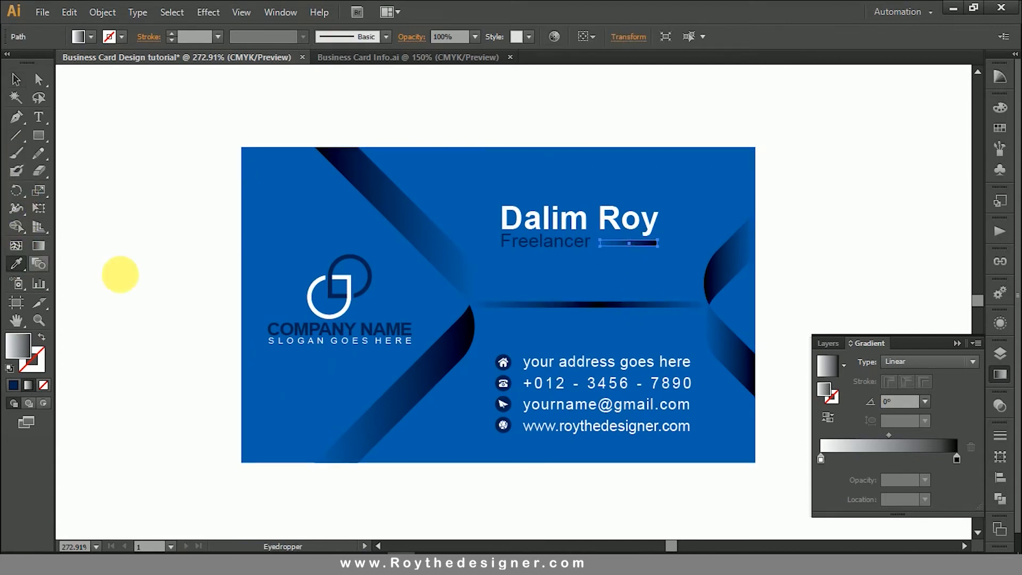
{"action": "left_click", "coordinate": [602, 306]}
{"action": "left_click", "coordinate": [863, 260], "text": "ctrl"}
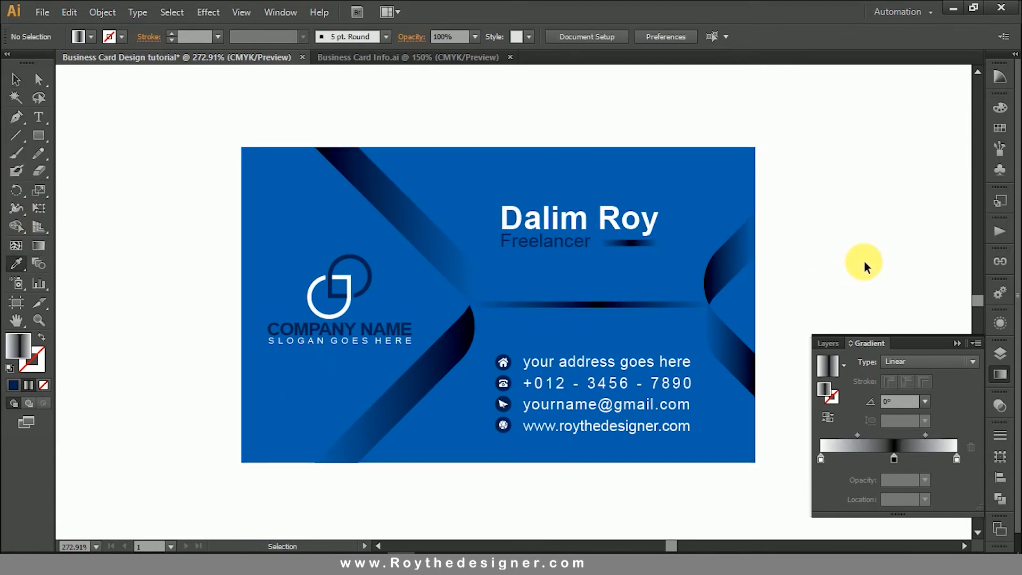
{"action": "left_click_drag", "start_coordinate": [832, 277], "coordinate": [846, 265]}
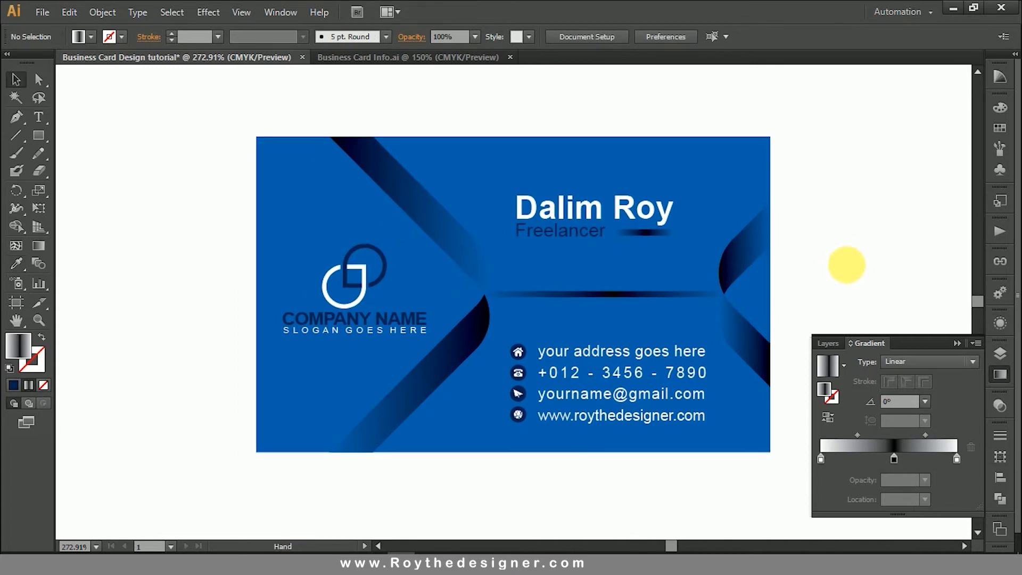
{"action": "left_click", "coordinate": [1004, 374]}
{"action": "left_click", "coordinate": [449, 350], "text": "ctrl+alt"}
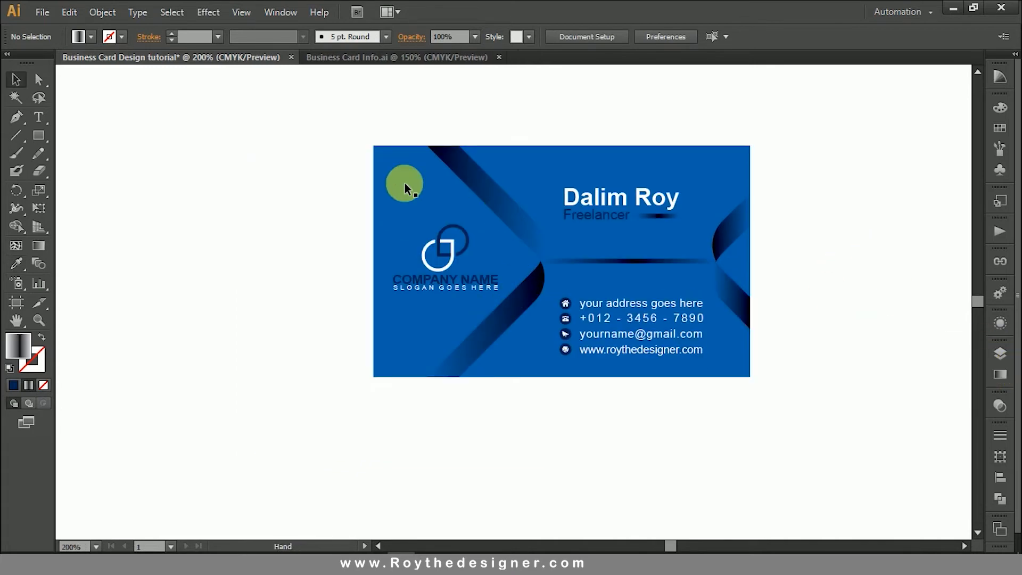
Create a rectangle 3.5 in wide and 2.15 in high in the card background's blue, starting just below the card at its left edge.
{"action": "left_click", "coordinate": [385, 177]}
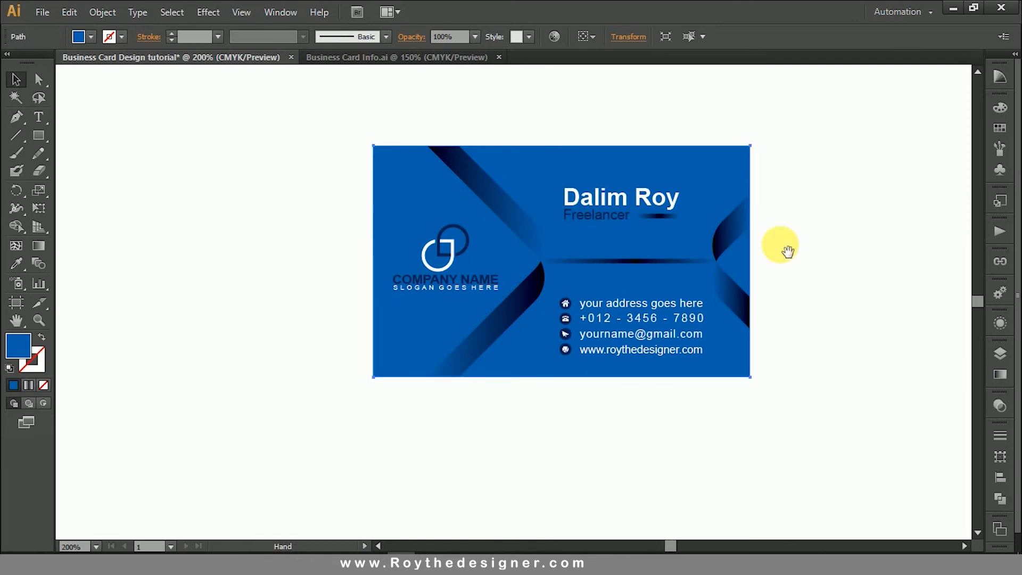
{"action": "left_click_drag", "start_coordinate": [783, 242], "coordinate": [767, 207]}
{"action": "left_click", "coordinate": [812, 209]}
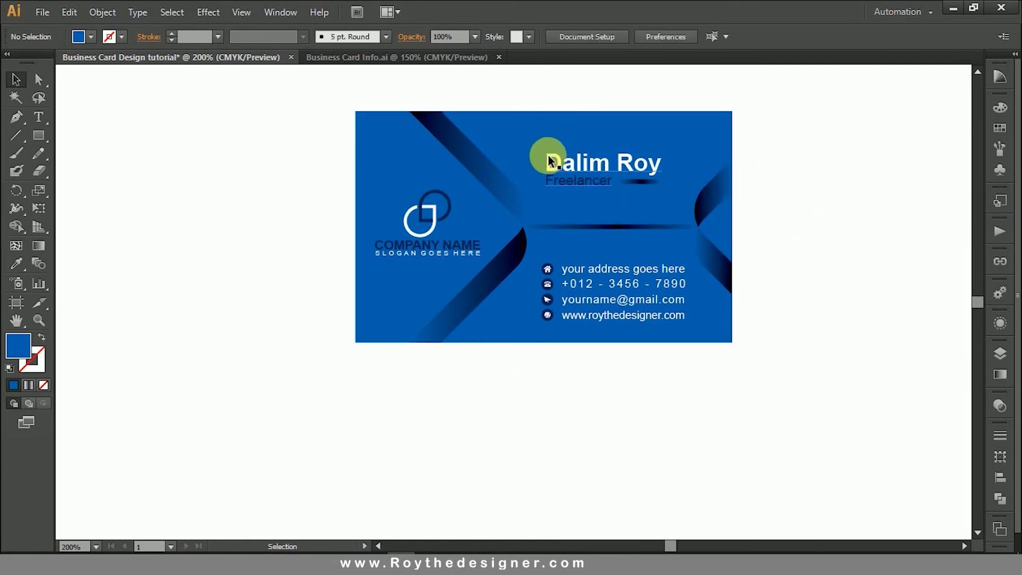
{"action": "left_click", "coordinate": [520, 137]}
{"action": "left_click", "coordinate": [247, 89]}
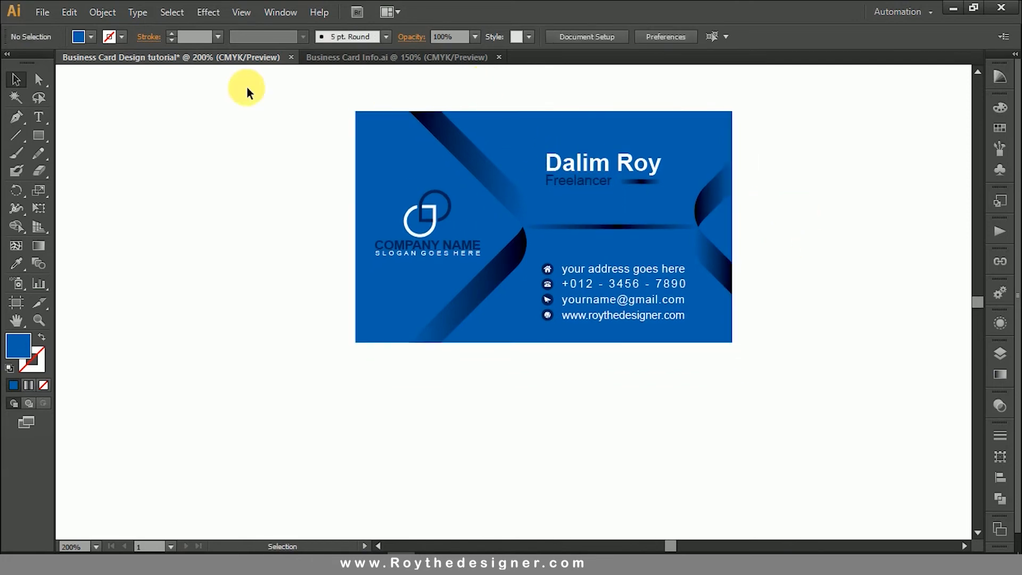
{"action": "left_click", "coordinate": [37, 135]}
{"action": "left_click", "coordinate": [355, 363]}
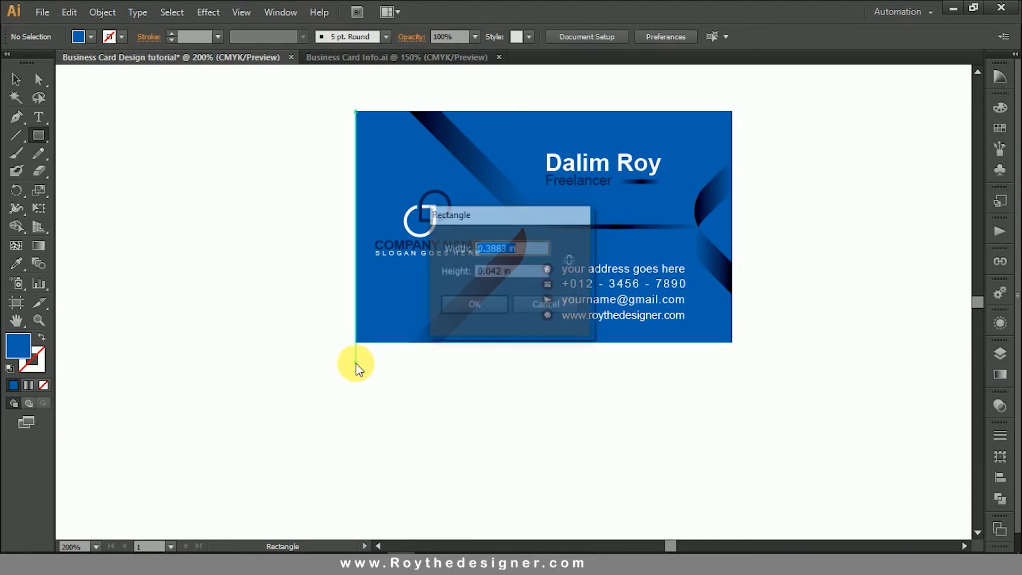
{"action": "type", "text": "3.5"}
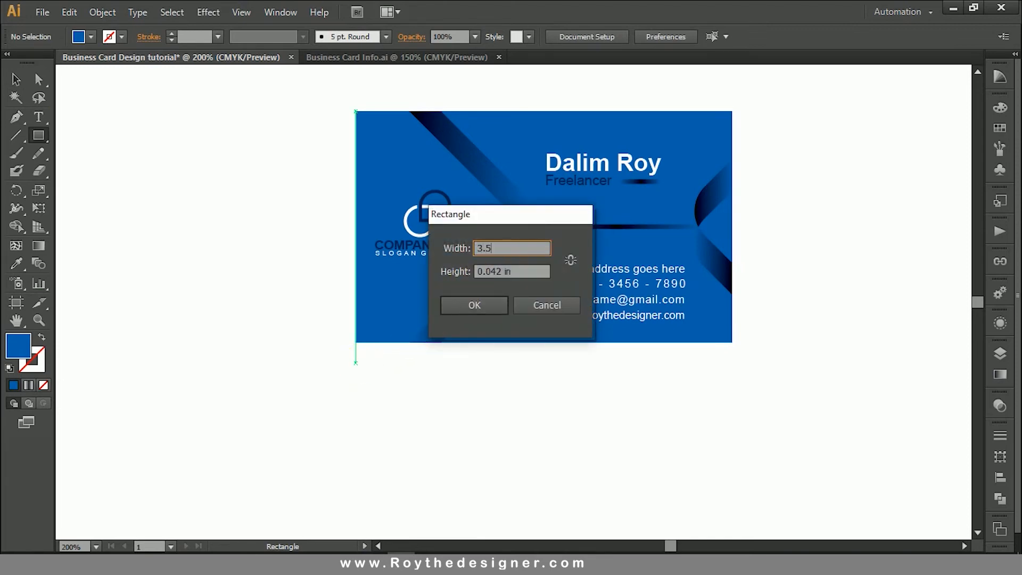
{"action": "key", "text": "Tab"}
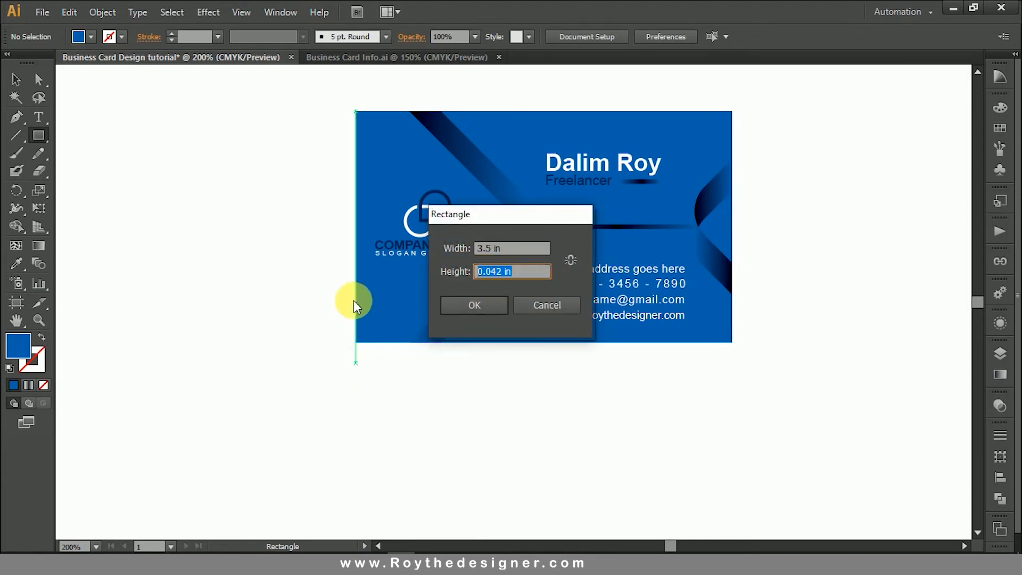
{"action": "type", "text": "2.15"}
{"action": "key", "text": "Return"}
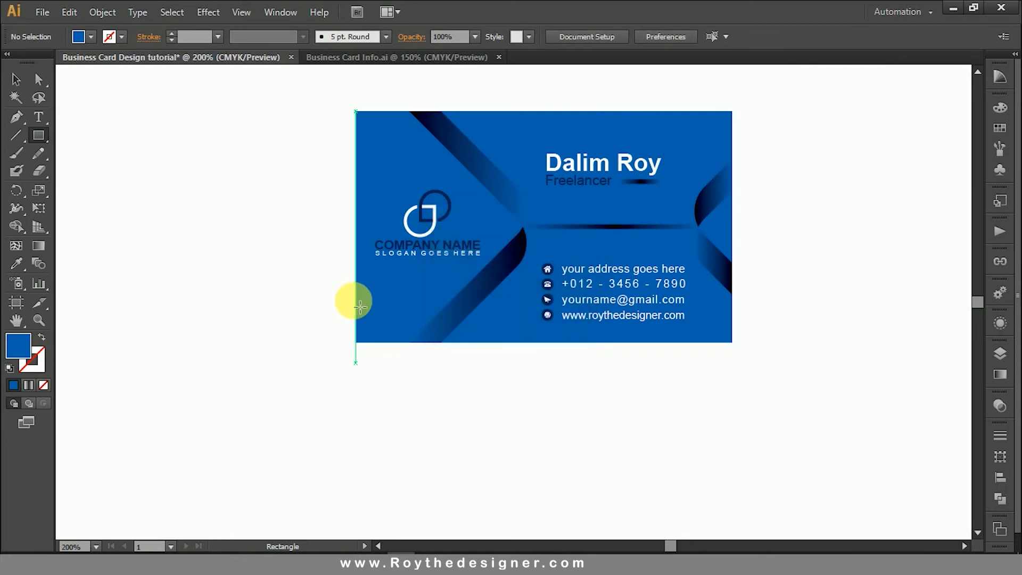
Copy the second card's blue rectangle, paste it in front, and shrink the copy to a strip along the card's bottom, about one eighth its height.
{"action": "left_click", "coordinate": [16, 79]}
{"action": "scroll", "coordinate": [787, 365], "scroll_direction": "down", "scroll_amount": 3}
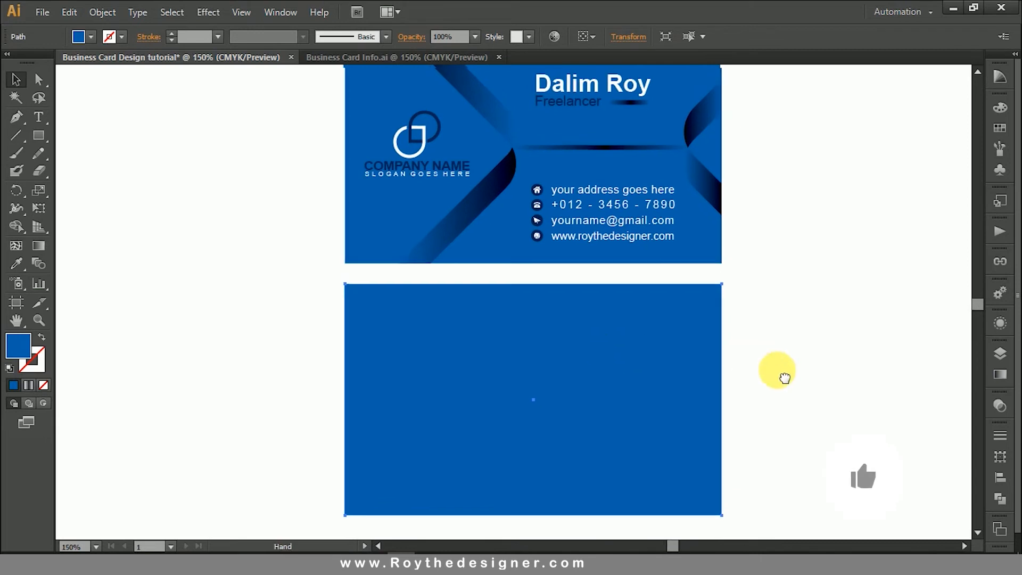
{"action": "left_click", "coordinate": [777, 369], "text": "alt"}
{"action": "left_click", "coordinate": [698, 343]}
{"action": "left_click", "coordinate": [516, 322]}
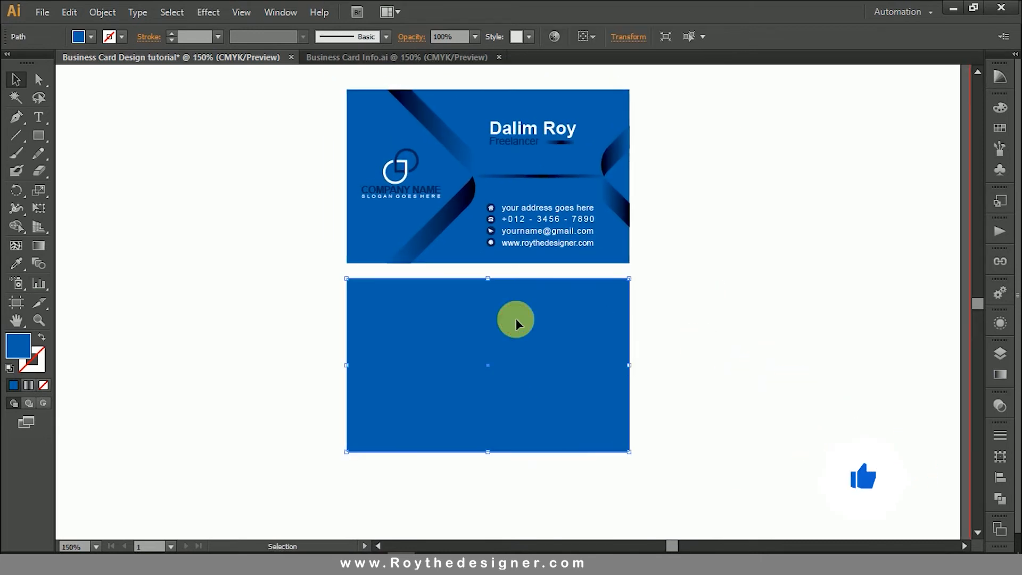
{"action": "left_click", "coordinate": [76, 11]}
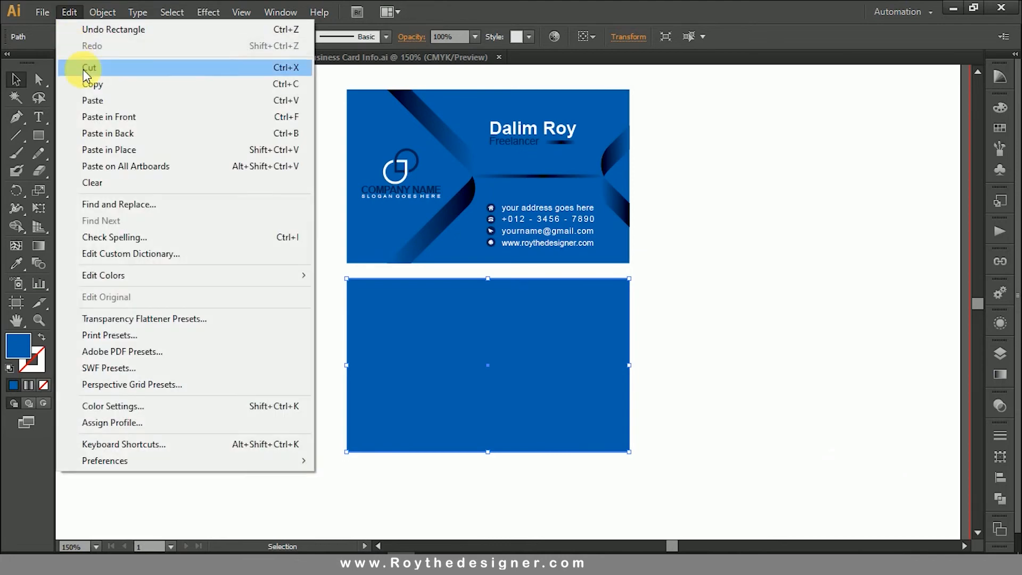
{"action": "left_click", "coordinate": [84, 66]}
{"action": "left_click", "coordinate": [69, 11]}
{"action": "left_click", "coordinate": [133, 114]}
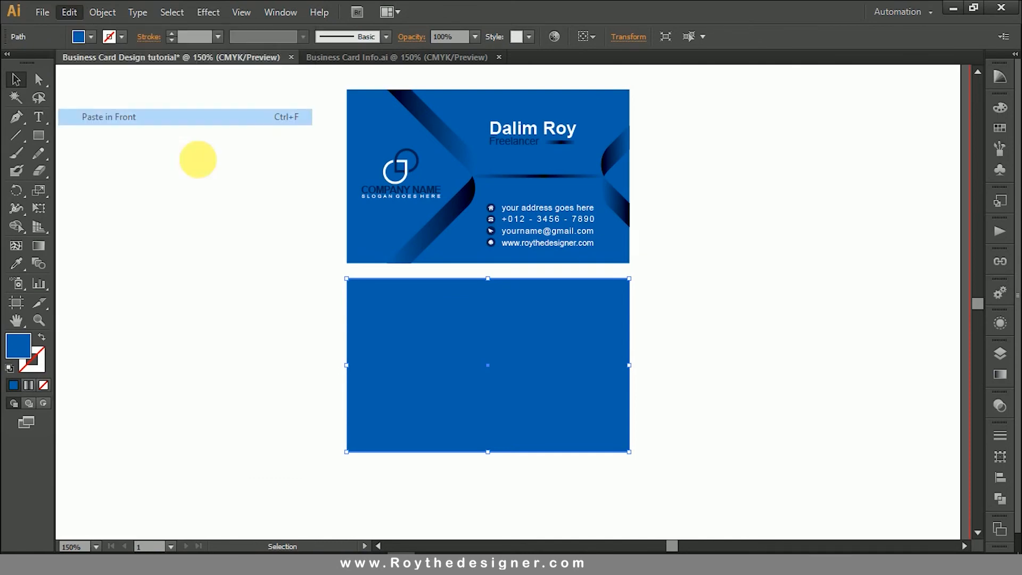
{"action": "left_click_drag", "start_coordinate": [495, 284], "coordinate": [495, 433]}
Fill the bottom strip with the gradient sampled from the first card's horizontal bar, and shift both gradient midpoints outward to widen the dark centre.
{"action": "left_click", "coordinate": [19, 262]}
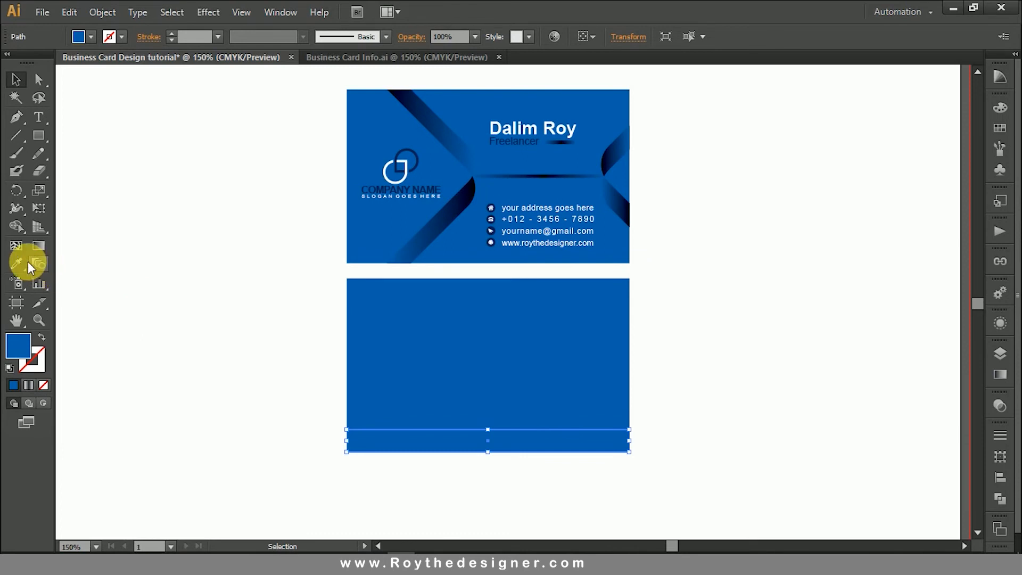
{"action": "left_click", "coordinate": [554, 185]}
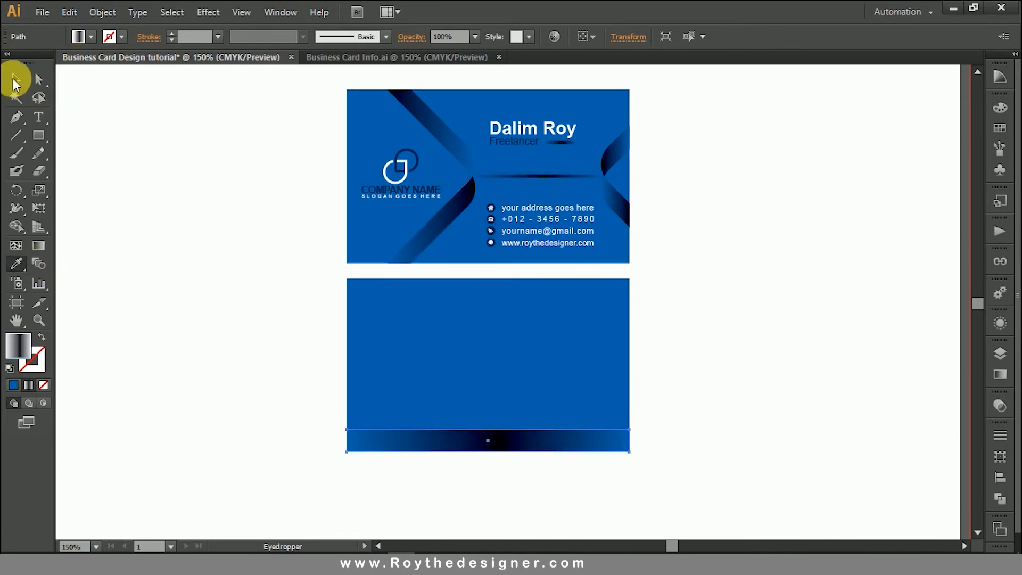
{"action": "left_click", "coordinate": [38, 246]}
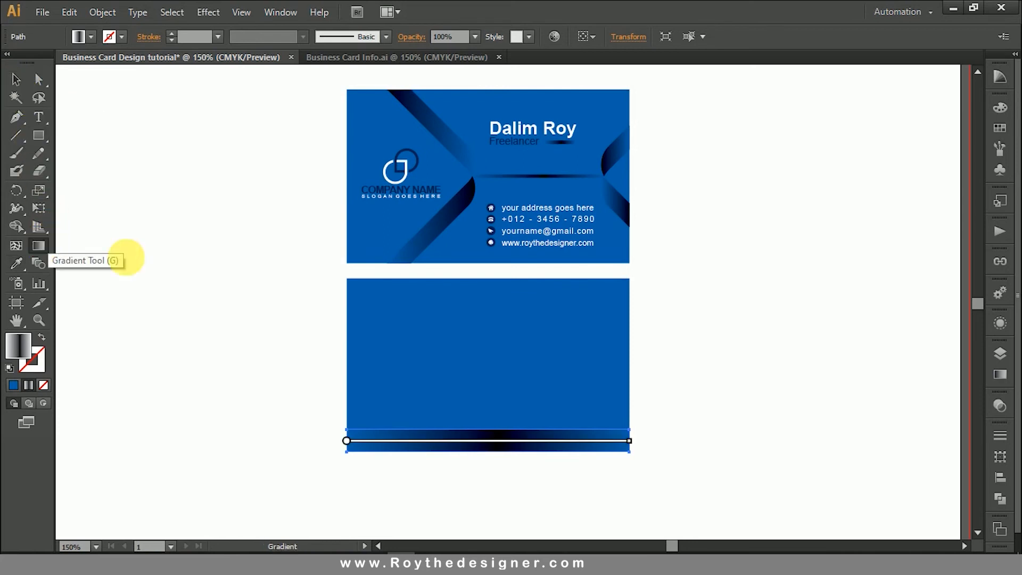
{"action": "left_click_drag", "start_coordinate": [764, 393], "coordinate": [763, 371]}
{"action": "scroll", "coordinate": [745, 346], "scroll_direction": "down", "scroll_amount": 3}
{"action": "left_click_drag", "start_coordinate": [285, 298], "coordinate": [727, 383]}
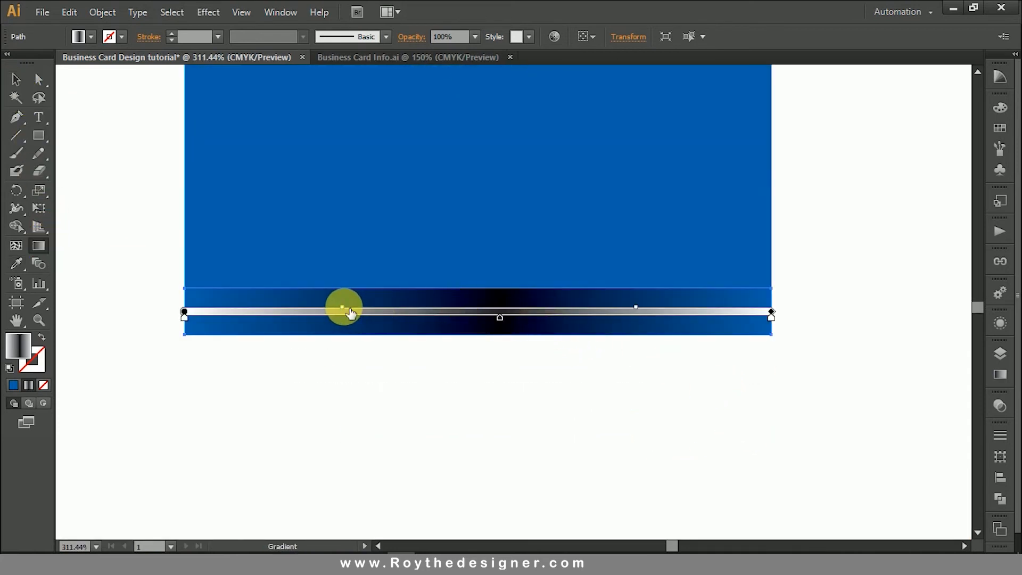
{"action": "left_click_drag", "start_coordinate": [349, 313], "coordinate": [306, 314]}
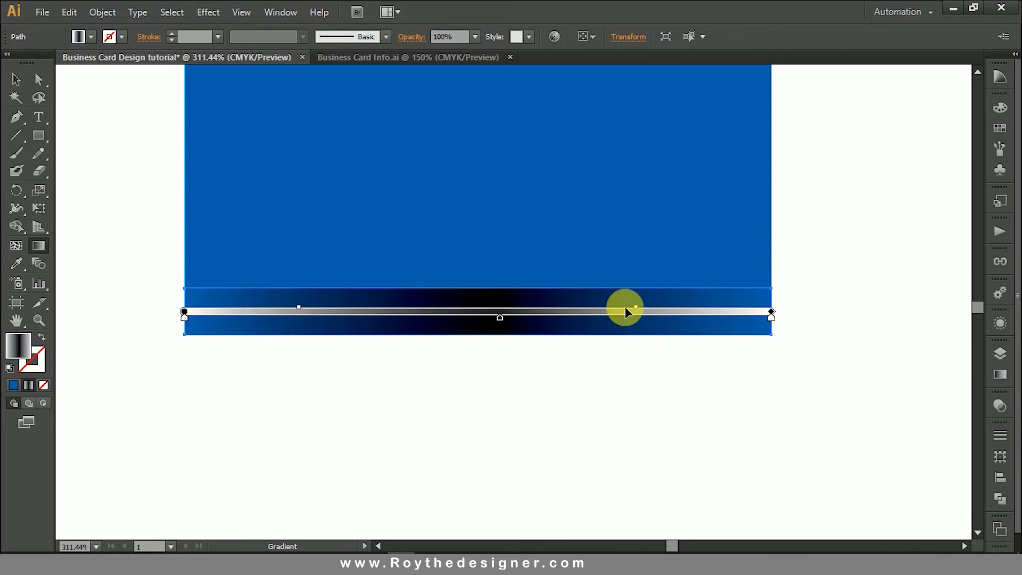
{"action": "left_click_drag", "start_coordinate": [644, 315], "coordinate": [663, 311]}
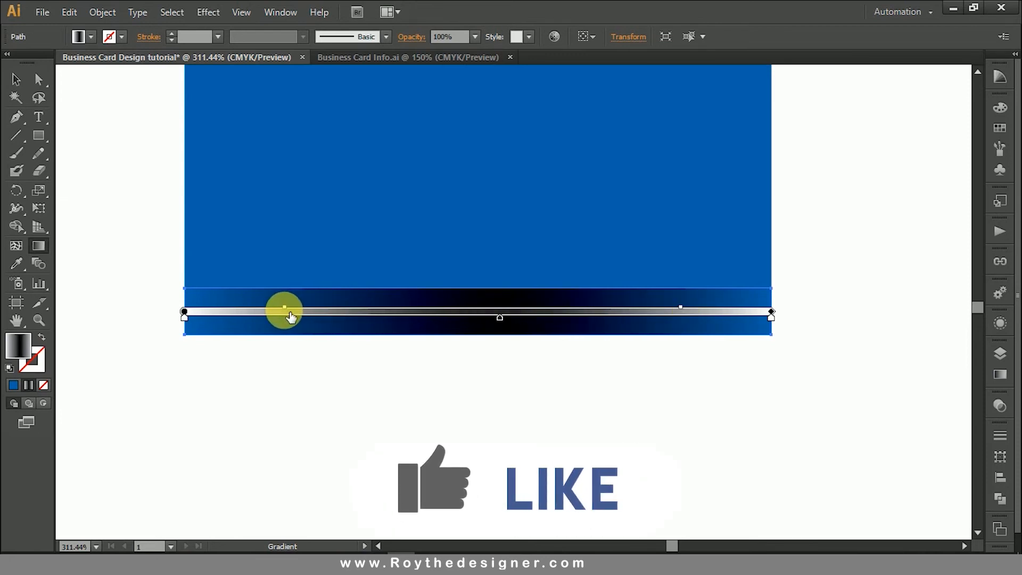
{"action": "left_click", "coordinate": [19, 71]}
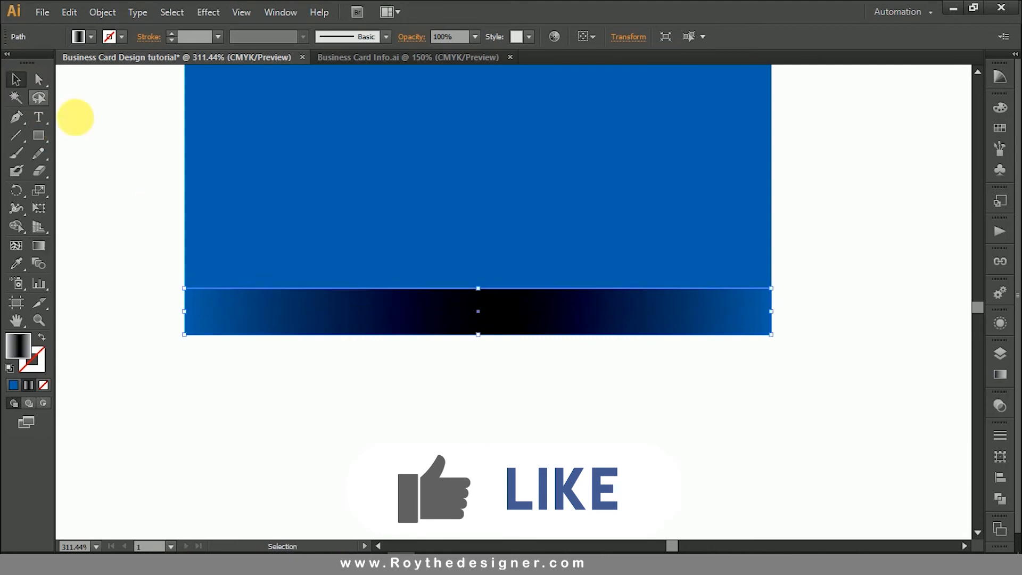
{"action": "left_click", "coordinate": [132, 162]}
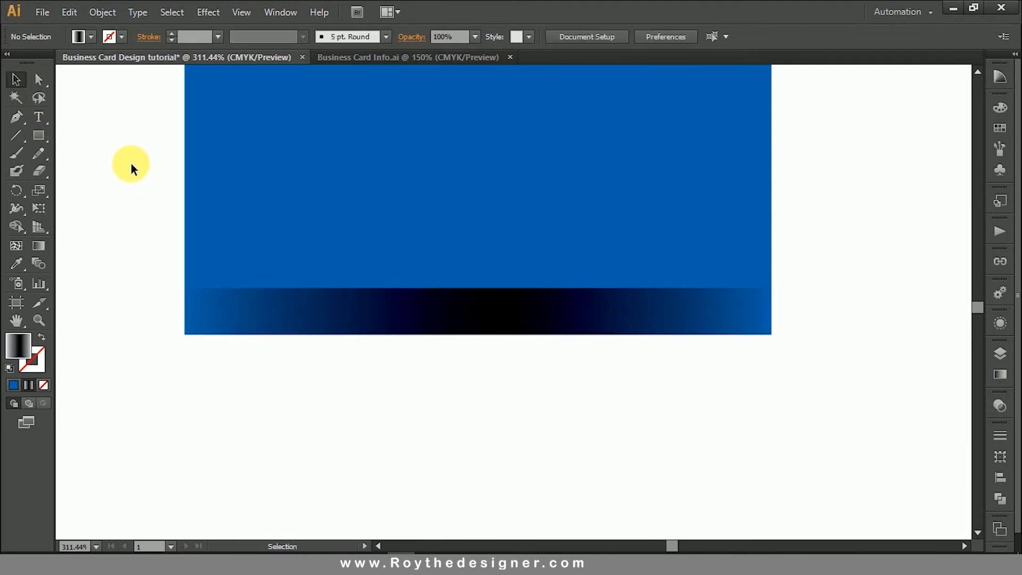
Duplicate the logo group with company name and slogan onto the middle of the second card and bring the copy to the front.
{"action": "key", "text": "ctrl+minus"}
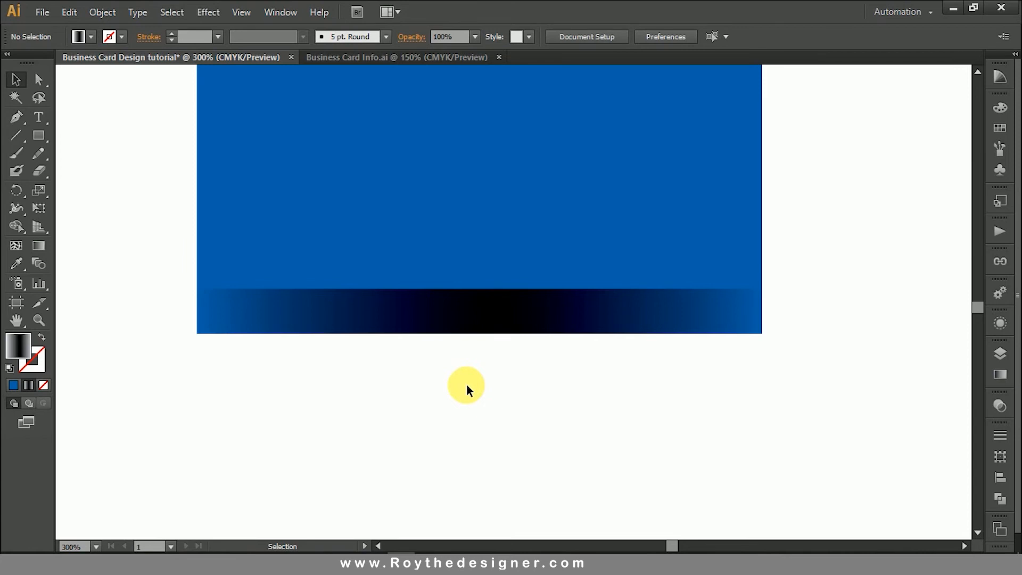
{"action": "left_click", "coordinate": [475, 263], "text": "ctrl+alt"}
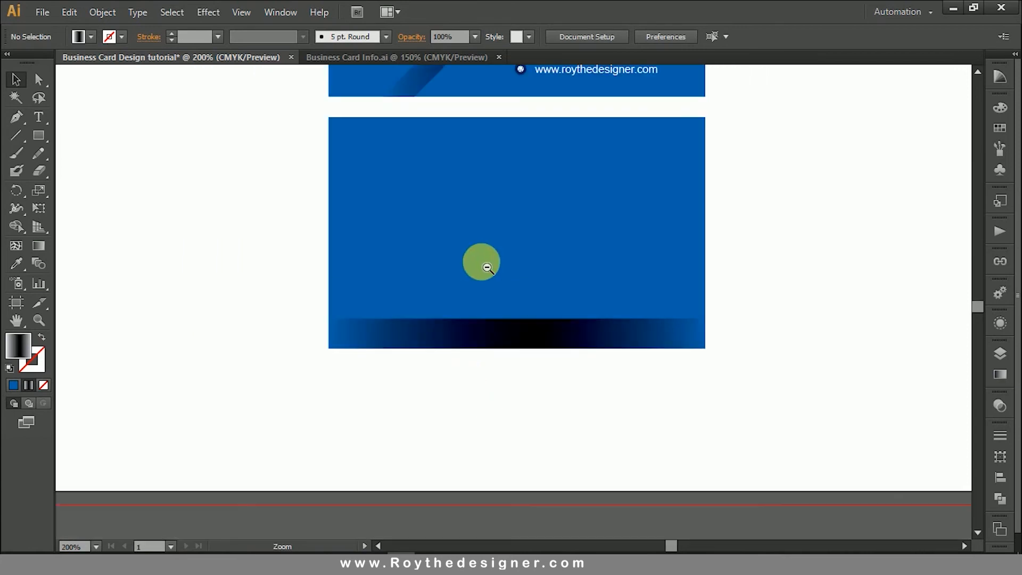
{"action": "left_click", "coordinate": [481, 262], "text": "ctrl+alt"}
{"action": "left_click_drag", "start_coordinate": [680, 293], "coordinate": [661, 404]}
{"action": "left_click", "coordinate": [449, 212]}
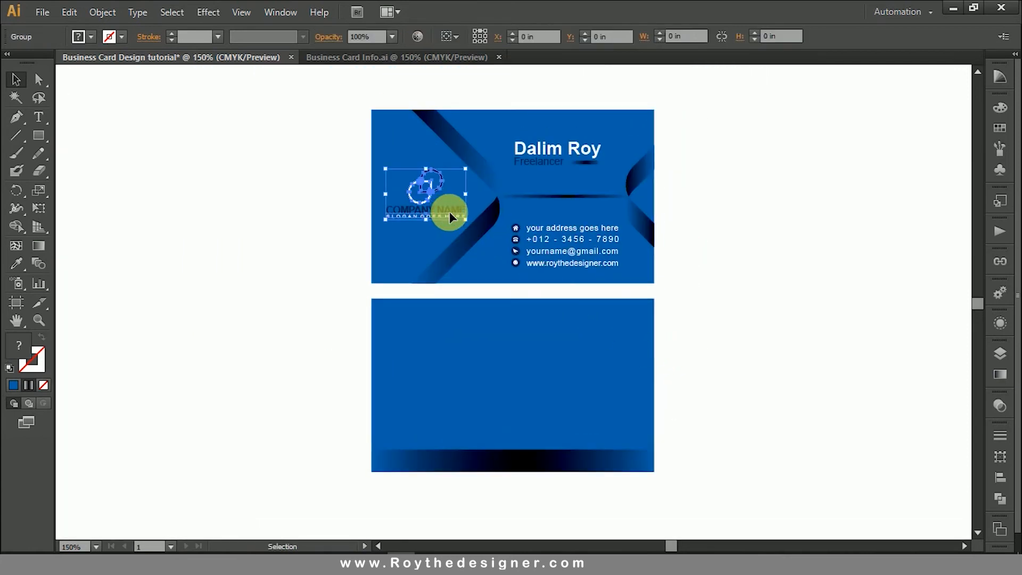
{"action": "left_click_drag", "start_coordinate": [451, 213], "coordinate": [541, 393]}
{"action": "right_click", "coordinate": [708, 345]}
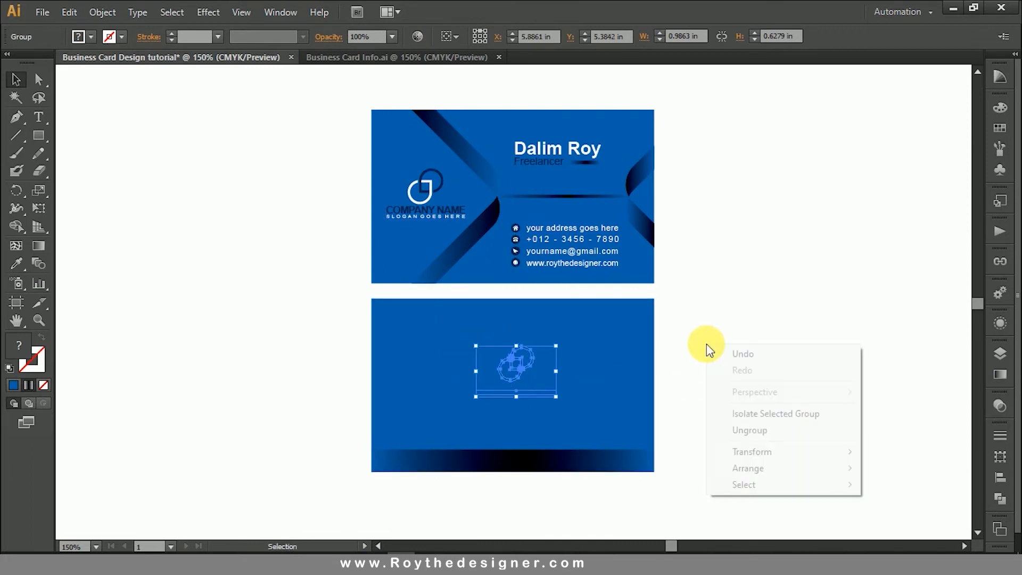
{"action": "mouse_move", "coordinate": [814, 469]}
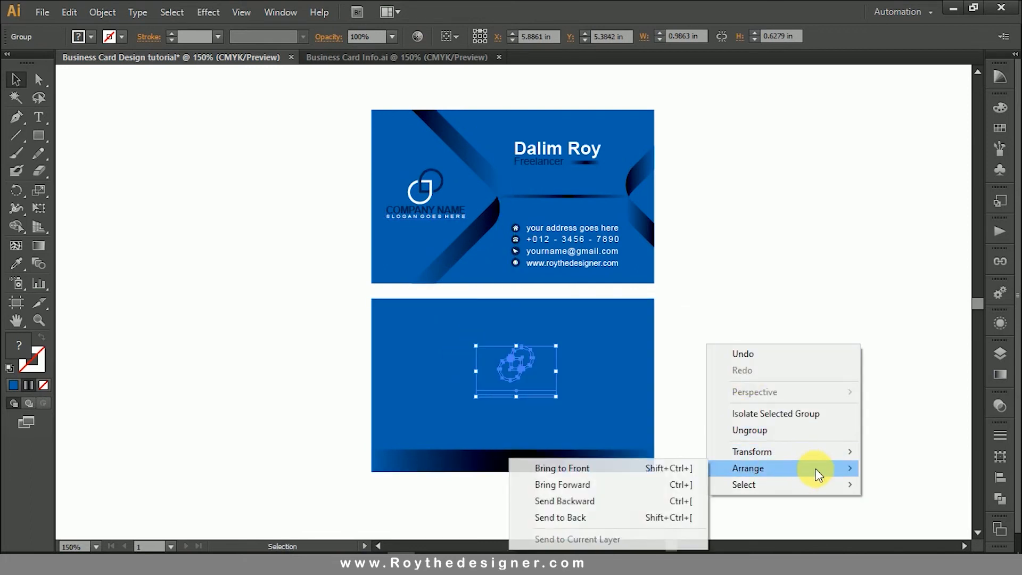
{"action": "left_click", "coordinate": [579, 468]}
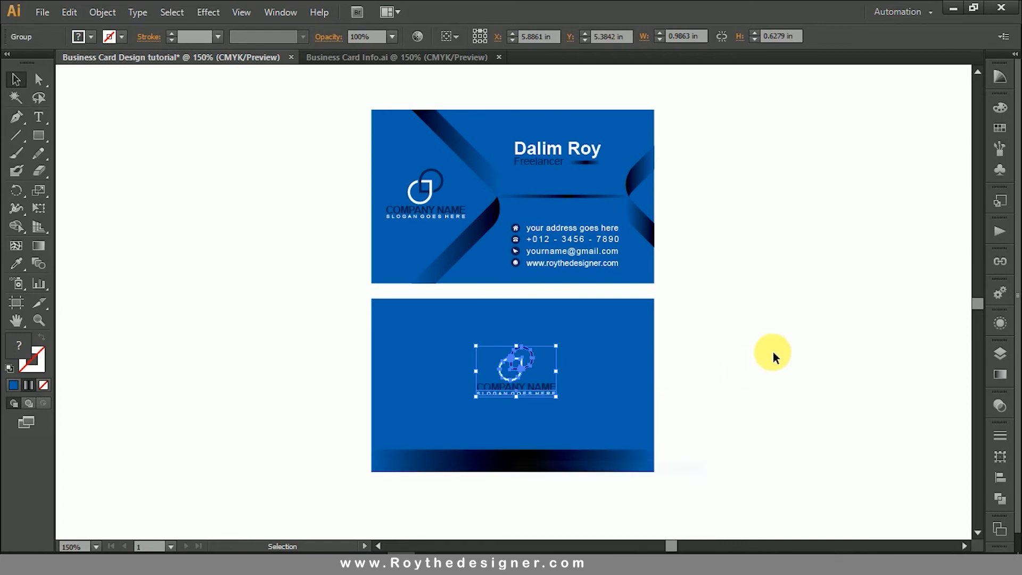
{"action": "left_click", "coordinate": [748, 370]}
Examine the copied logo's placement on the second card.
{"action": "scroll", "coordinate": [532, 319], "scroll_direction": "down", "scroll_amount": 2}
{"action": "key", "text": "ctrl+space"}
{"action": "left_click_drag", "start_coordinate": [325, 223], "coordinate": [738, 437]}
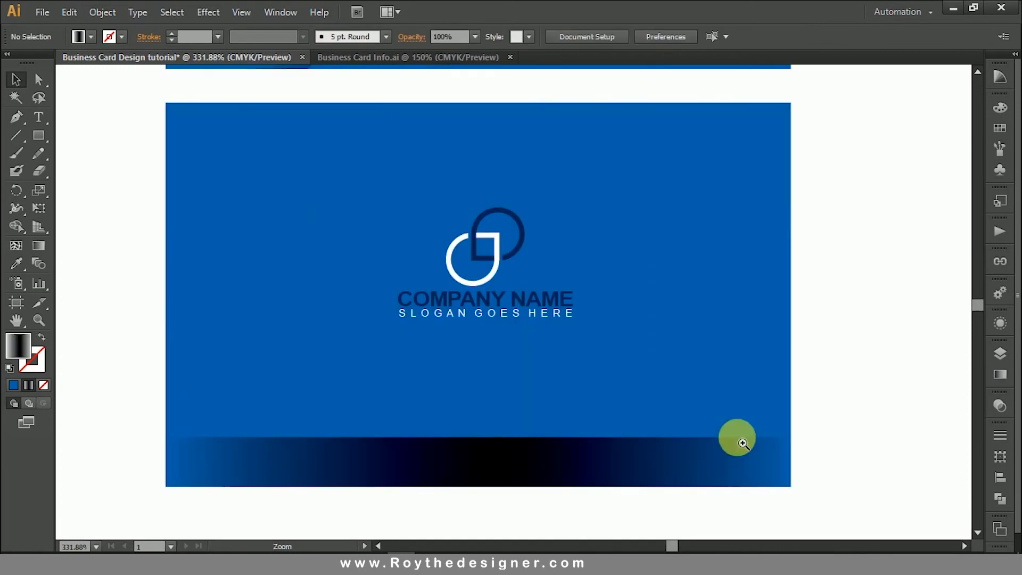
{"action": "right_click", "coordinate": [512, 304]}
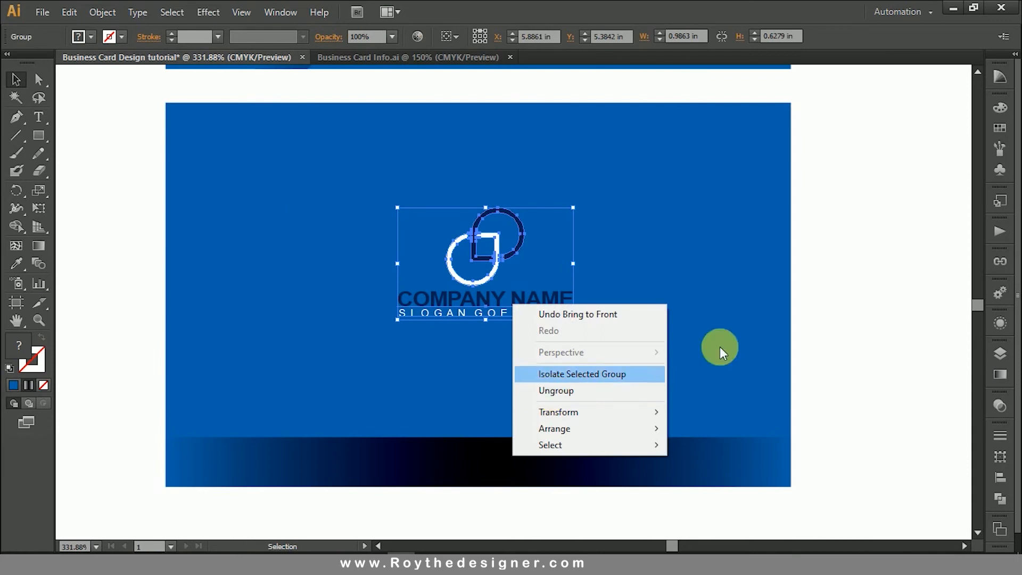
{"action": "left_click", "coordinate": [894, 285]}
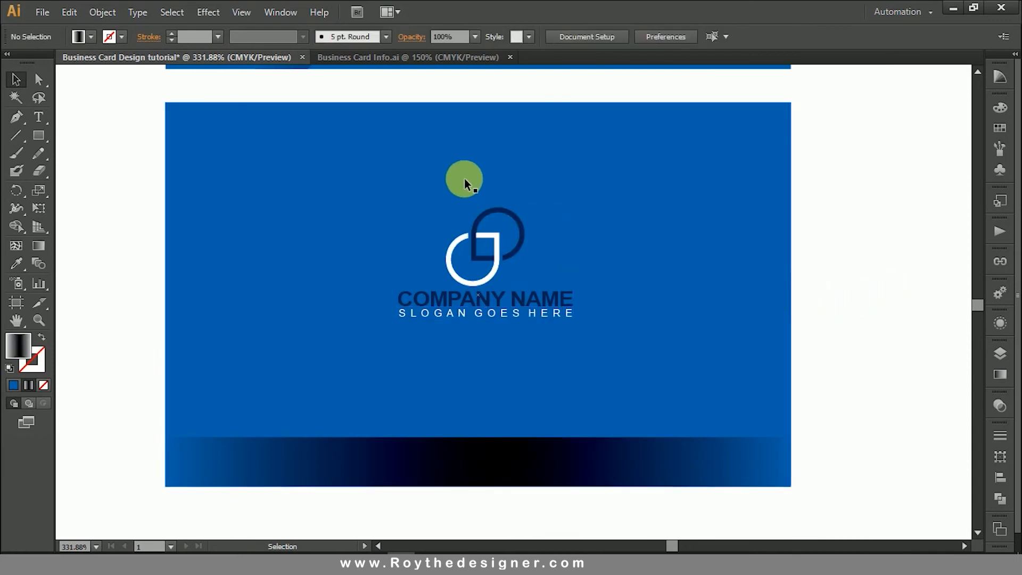
{"action": "key", "text": "ctrl+alt+space"}
{"action": "left_click", "coordinate": [538, 312], "text": "ctrl+alt"}
{"action": "key", "text": "space"}
{"action": "left_click_drag", "start_coordinate": [563, 164], "coordinate": [574, 255]}
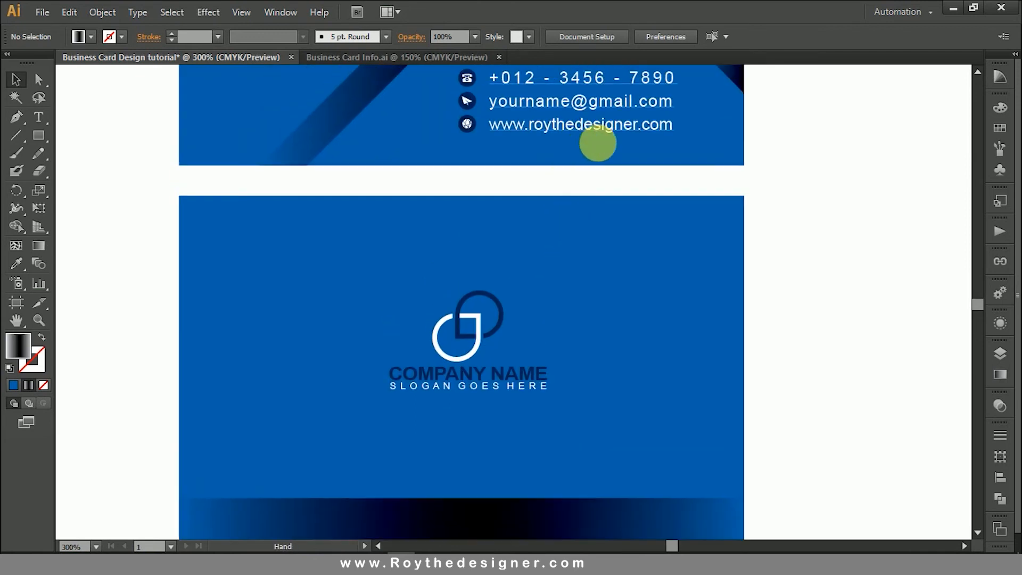
{"action": "left_click", "coordinate": [584, 131]}
{"action": "left_click", "coordinate": [789, 162]}
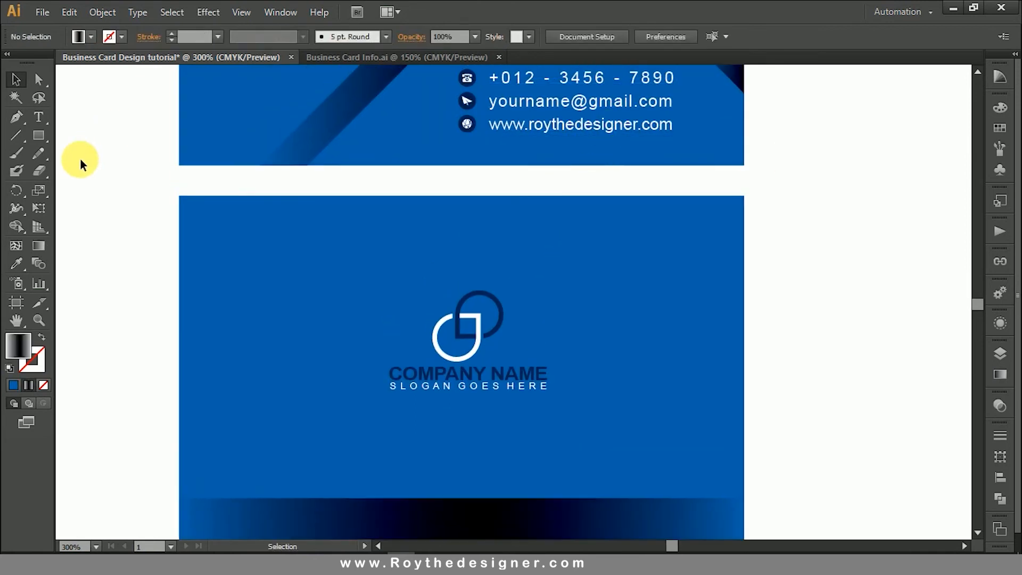
{"action": "key", "text": "space"}
{"action": "left_click_drag", "start_coordinate": [616, 356], "coordinate": [609, 303]}
{"action": "left_click", "coordinate": [38, 117]}
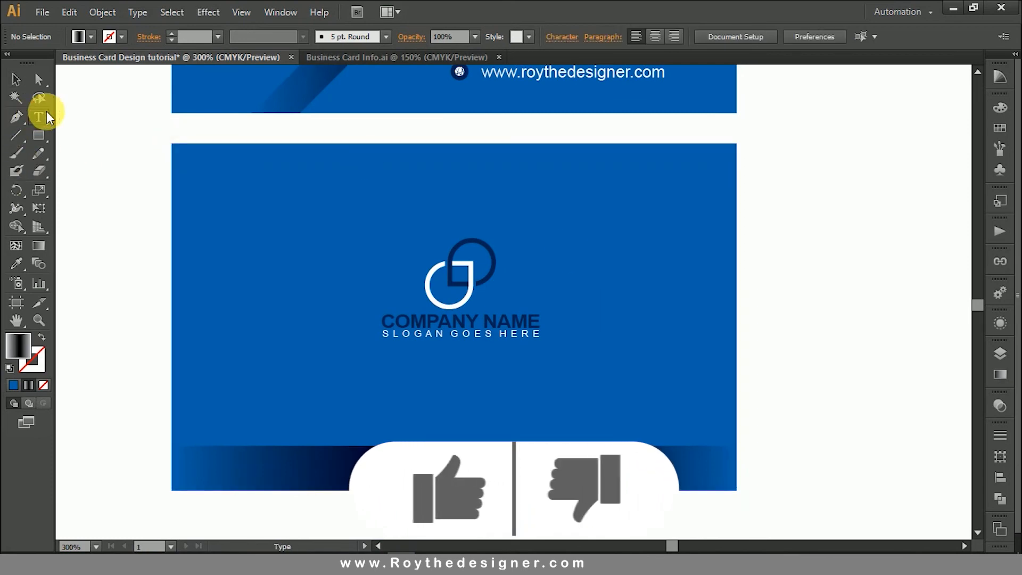
{"action": "double_click", "coordinate": [510, 76]}
{"action": "left_click", "coordinate": [509, 76]}
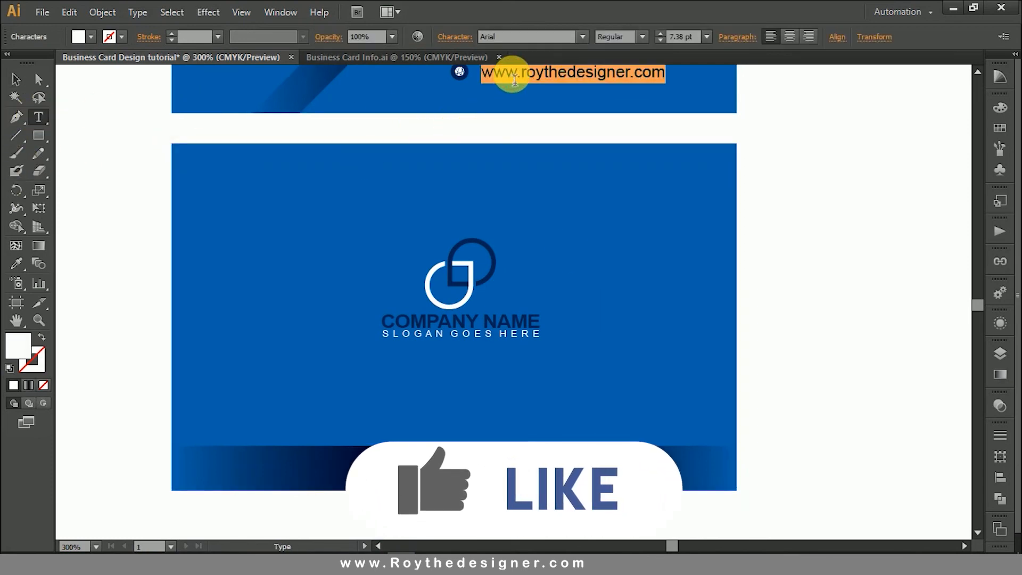
{"action": "left_click", "coordinate": [69, 12]}
{"action": "left_click", "coordinate": [93, 84]}
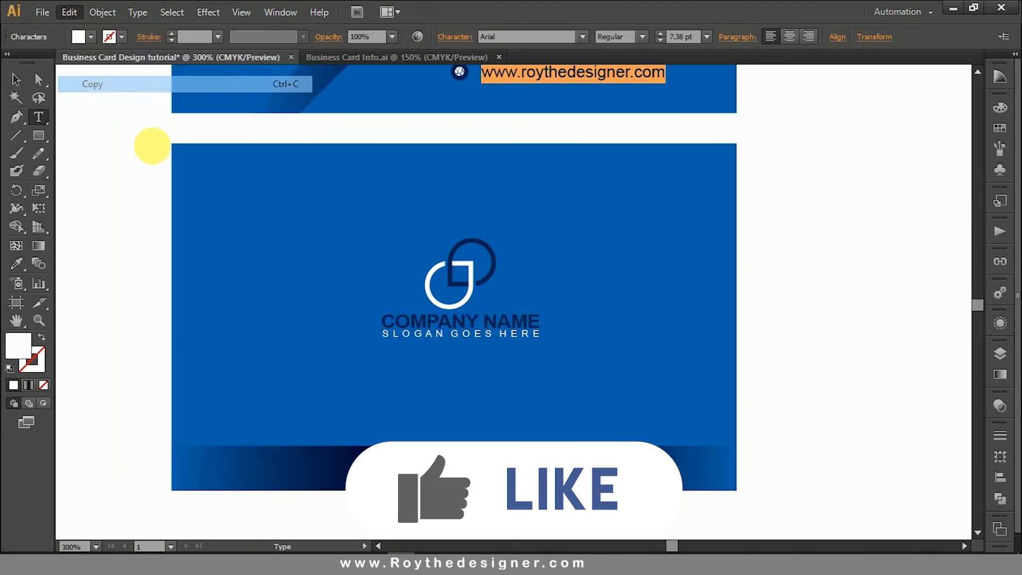
{"action": "left_click", "coordinate": [500, 429], "text": "ctrl"}
{"action": "left_click", "coordinate": [400, 386]}
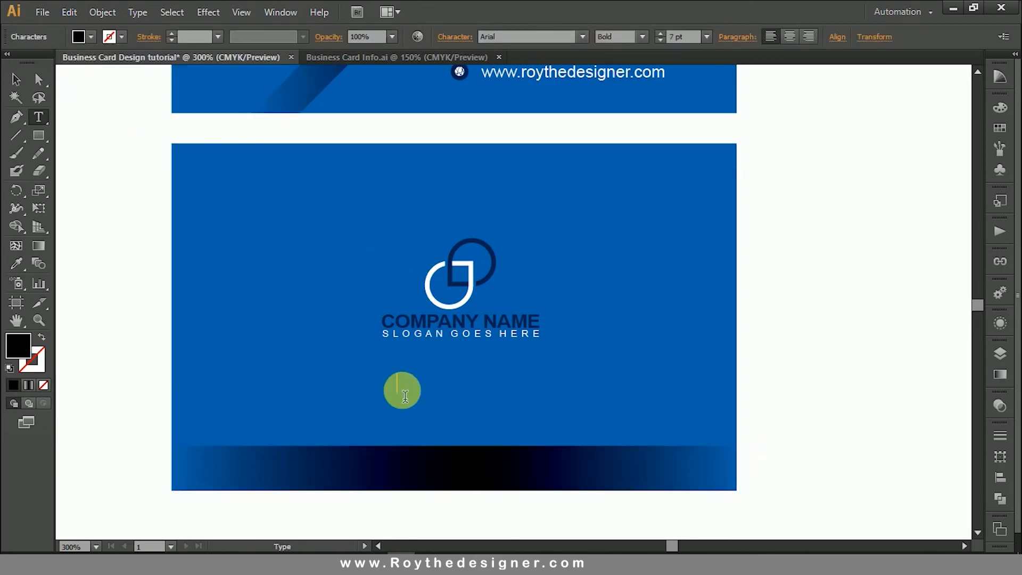
{"action": "key", "text": "ctrl+v"}
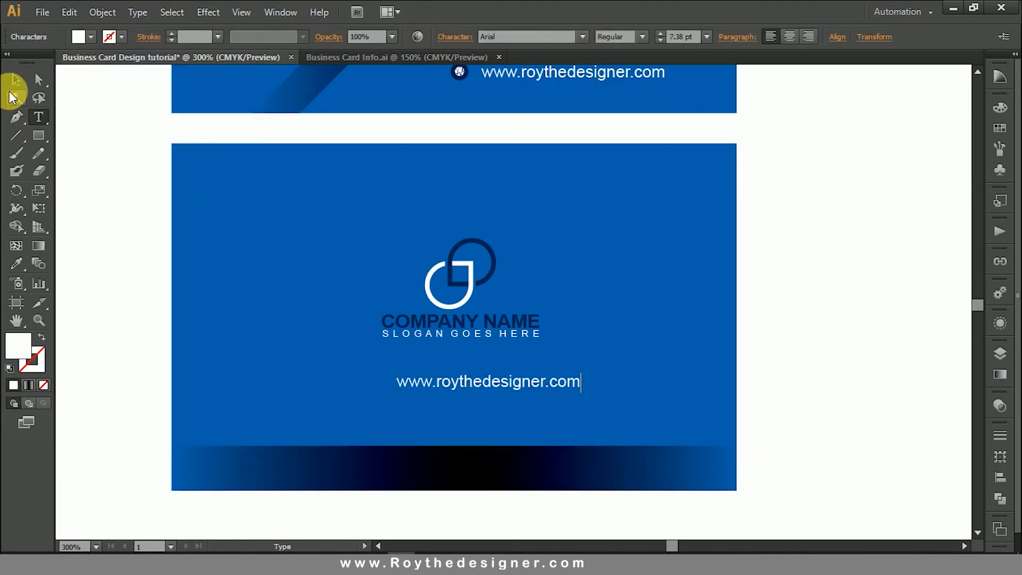
Set the pasted website text to centre alignment and position it in the middle of the dark gradient strip.
{"action": "left_click", "coordinate": [17, 80]}
{"action": "left_click", "coordinate": [791, 40]}
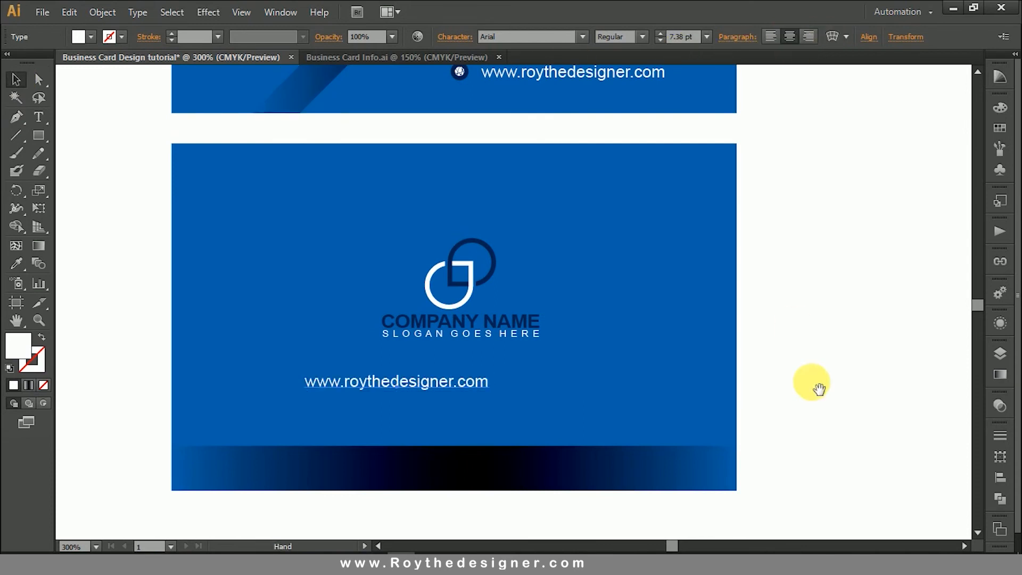
{"action": "scroll", "coordinate": [218, 183], "scroll_direction": "down", "scroll_amount": 3}
{"action": "left_click_drag", "start_coordinate": [160, 171], "coordinate": [774, 407]}
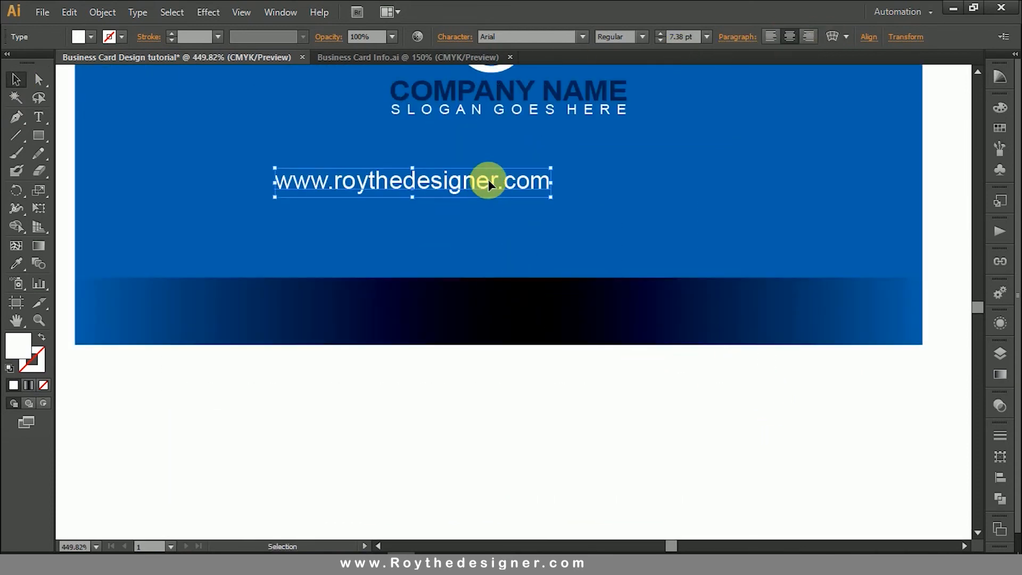
{"action": "left_click_drag", "start_coordinate": [490, 181], "coordinate": [579, 313]}
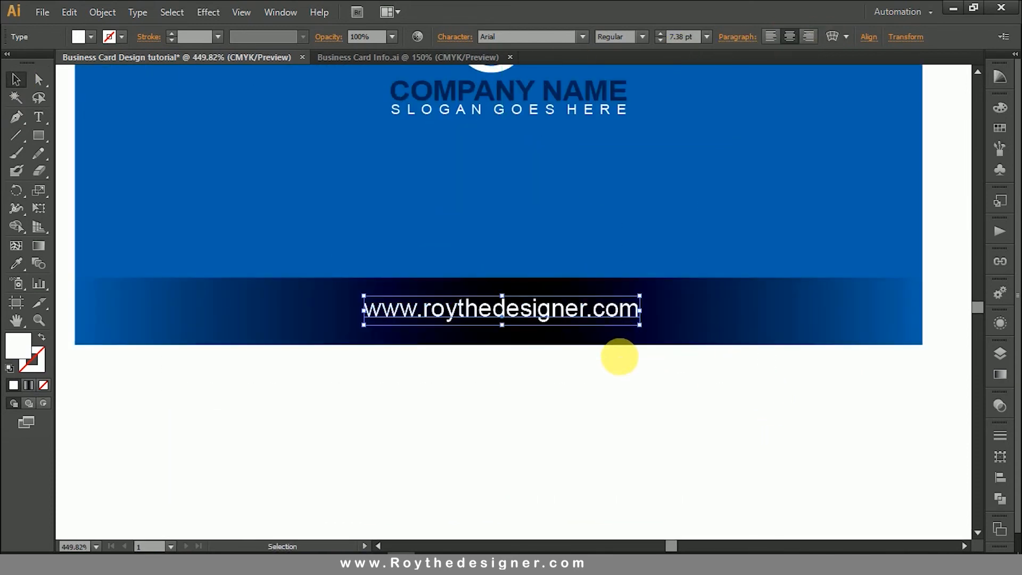
{"action": "left_click", "coordinate": [609, 399]}
{"action": "left_click", "coordinate": [680, 320]}
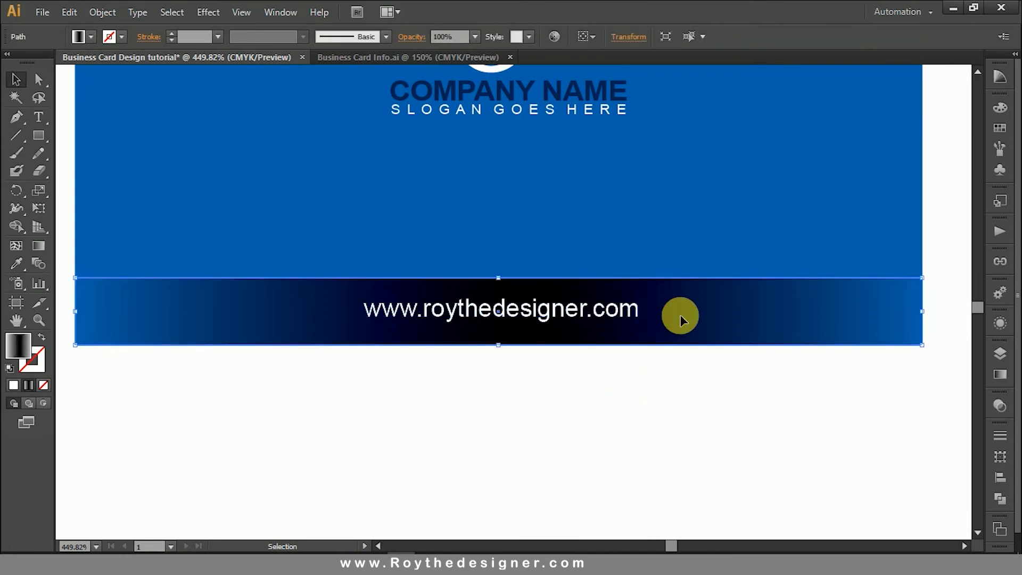
{"action": "left_click", "coordinate": [586, 359]}
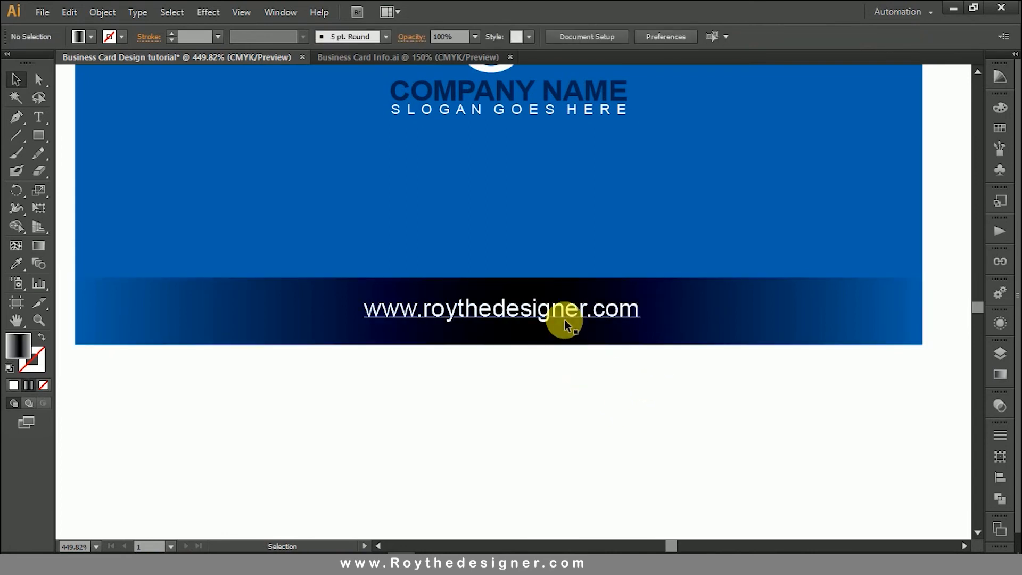
{"action": "left_click_drag", "start_coordinate": [564, 311], "coordinate": [561, 311]}
{"action": "left_click", "coordinate": [584, 417]}
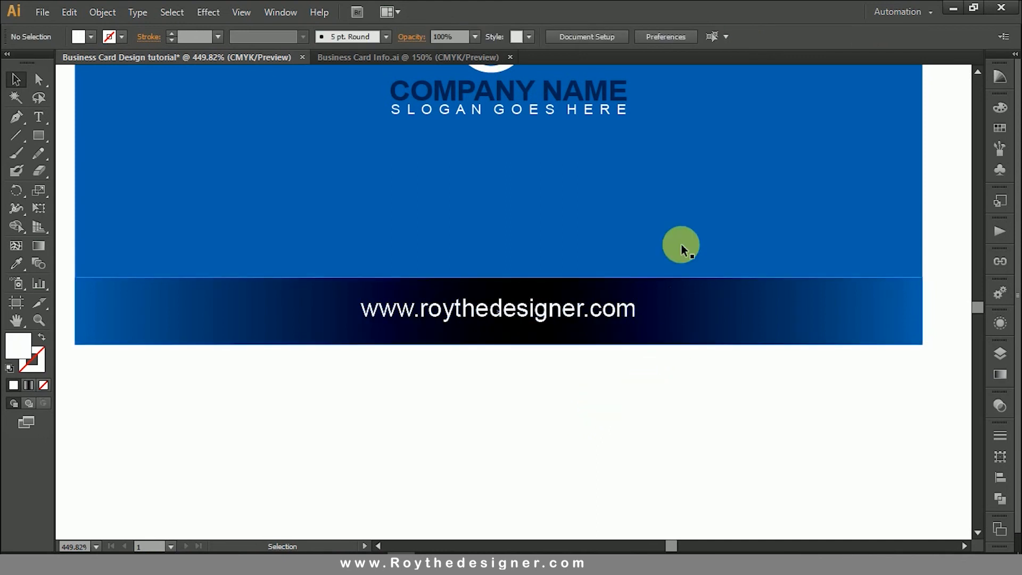
{"action": "left_click", "coordinate": [681, 225]}
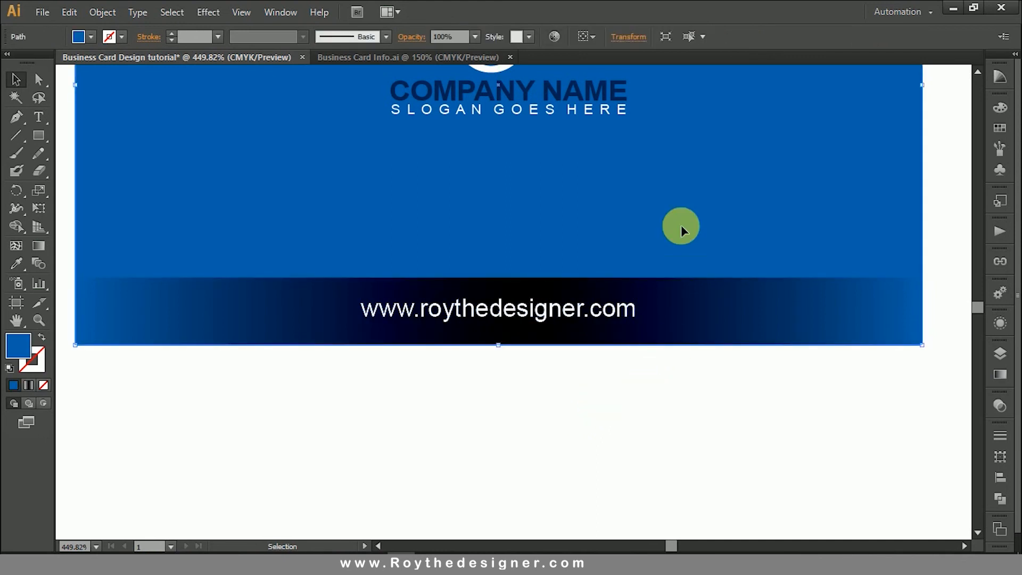
Offset the blue background rectangles of both cards inward with an Offset Path value of -0.1389 in and Miter joins.
{"action": "left_click", "coordinate": [533, 409]}
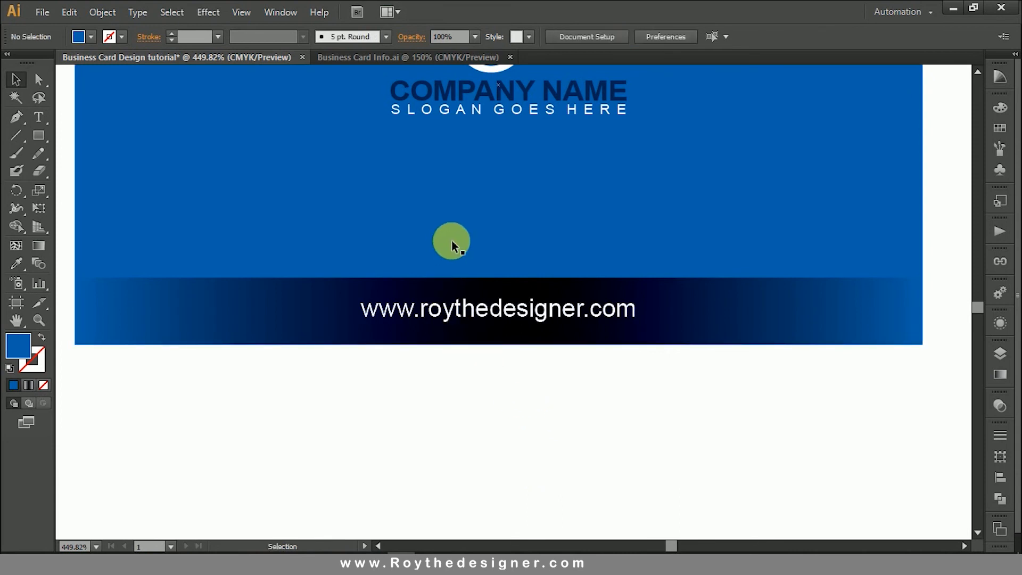
{"action": "key", "text": "ctrl+minus"}
{"action": "scroll", "coordinate": [510, 297], "scroll_direction": "up", "scroll_amount": 1}
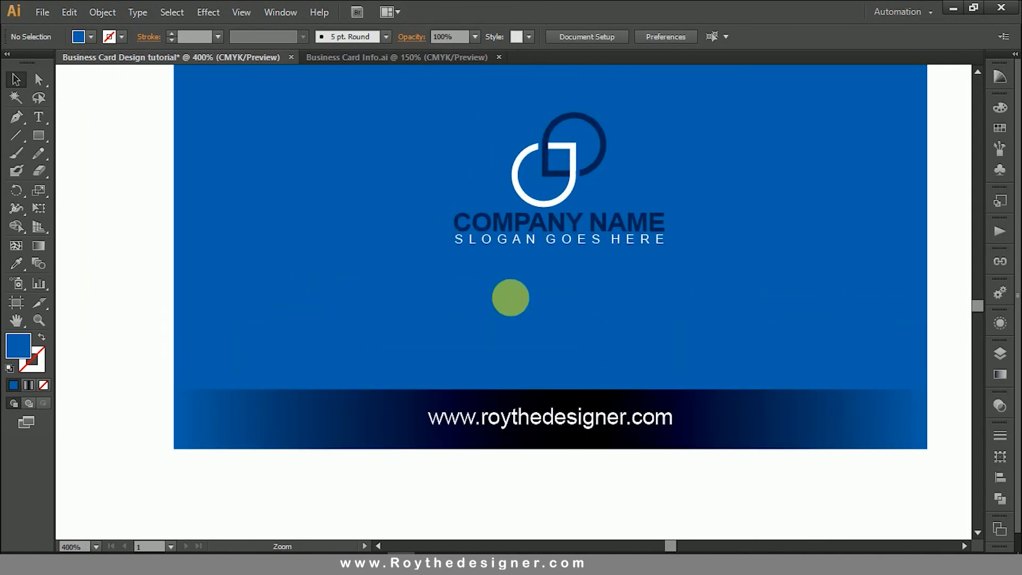
{"action": "key", "text": "ctrl+minus"}
{"action": "scroll", "coordinate": [489, 304], "scroll_direction": "up", "scroll_amount": 2}
{"action": "left_click", "coordinate": [320, 121]}
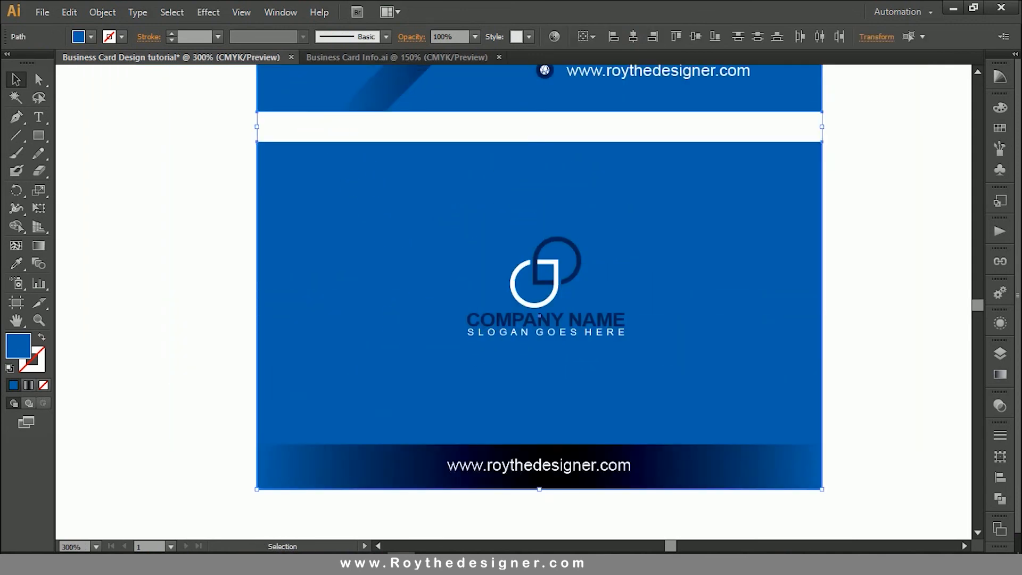
{"action": "left_click", "coordinate": [102, 11]}
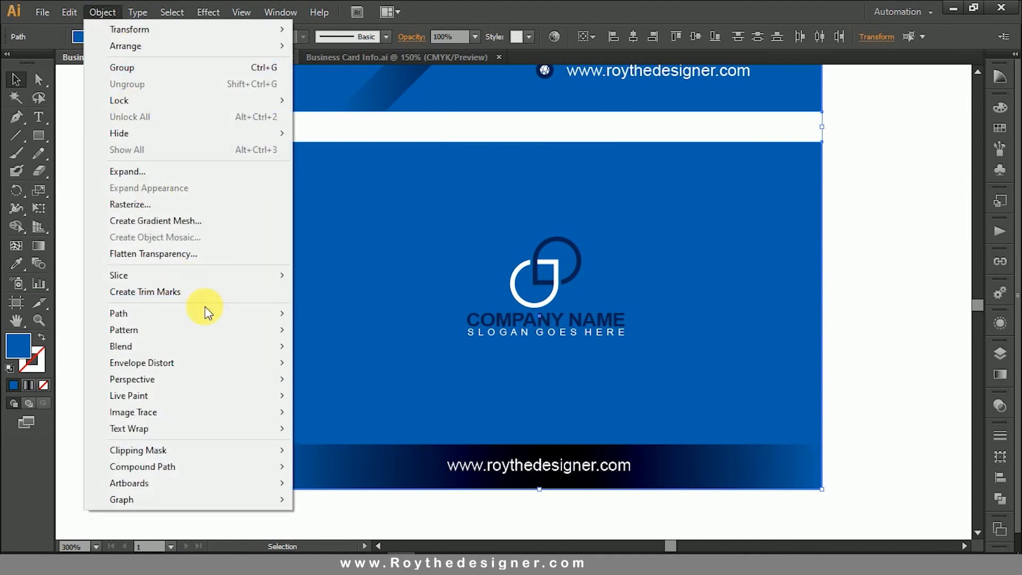
{"action": "mouse_move", "coordinate": [205, 313]}
{"action": "left_click", "coordinate": [374, 367]}
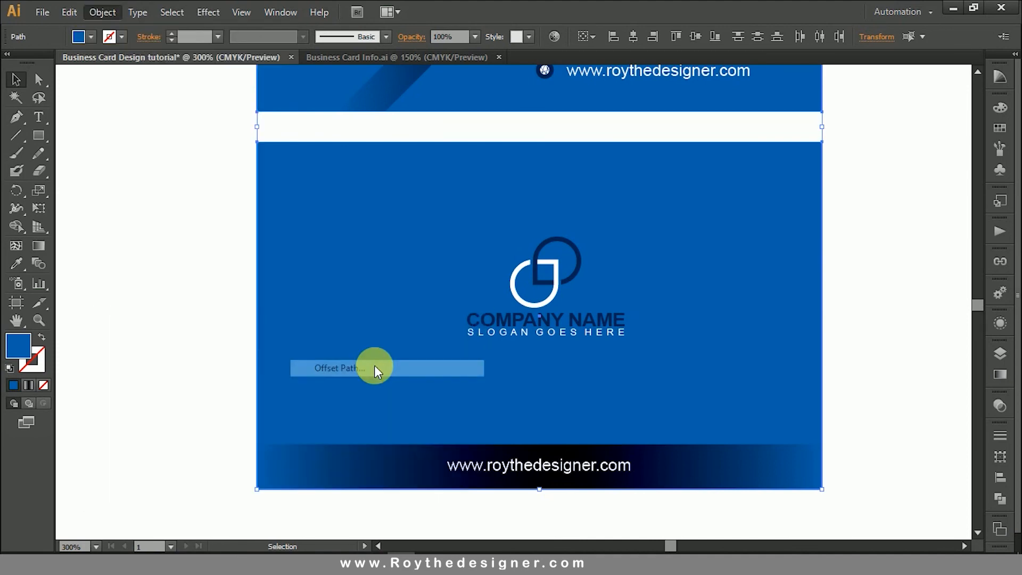
{"action": "left_click", "coordinate": [685, 424]}
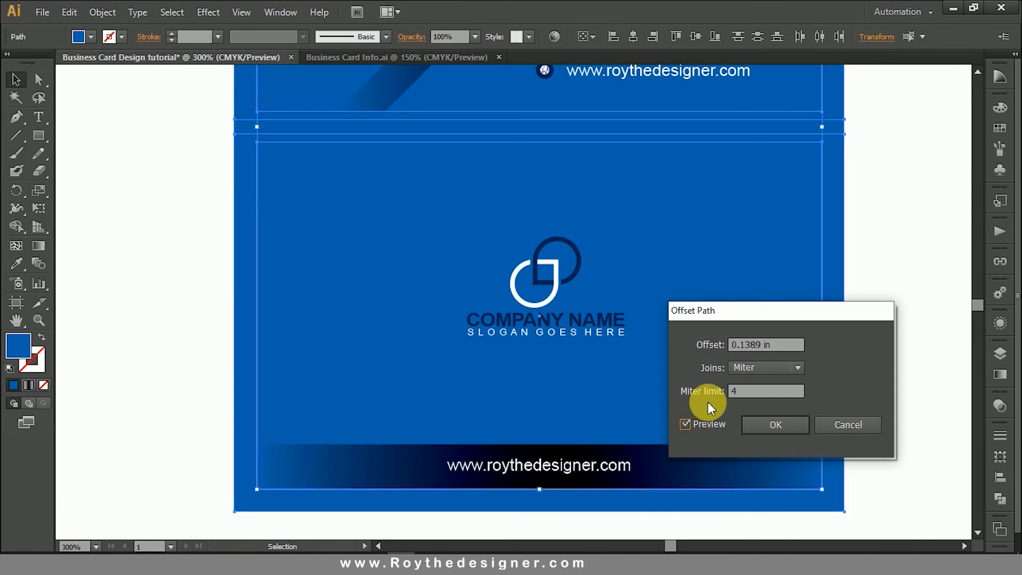
{"action": "left_click", "coordinate": [732, 344]}
{"action": "type", "text": "-"}
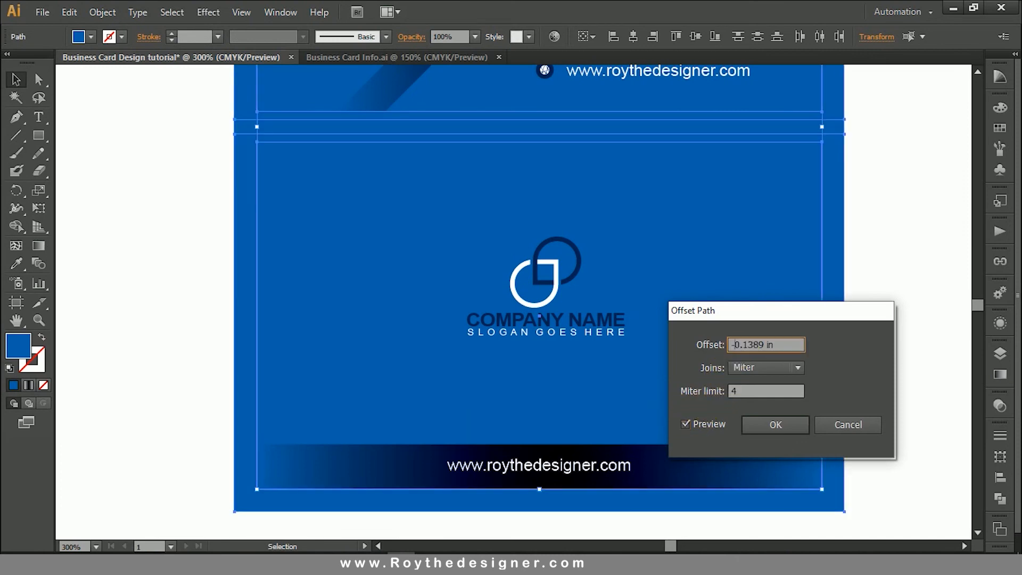
{"action": "left_click", "coordinate": [787, 424]}
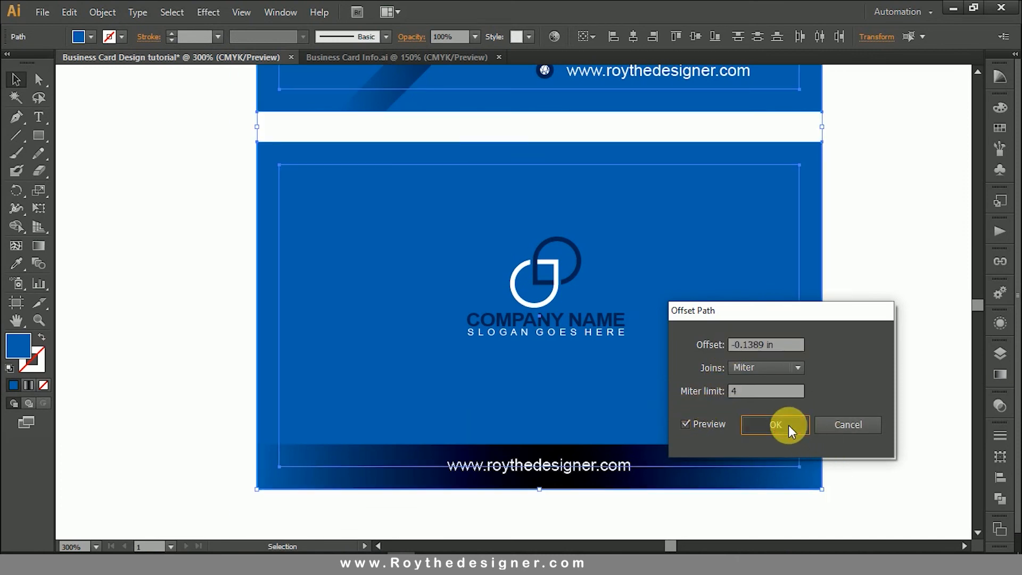
Convert the inset rectangles on both cards into guides.
{"action": "right_click", "coordinate": [751, 344]}
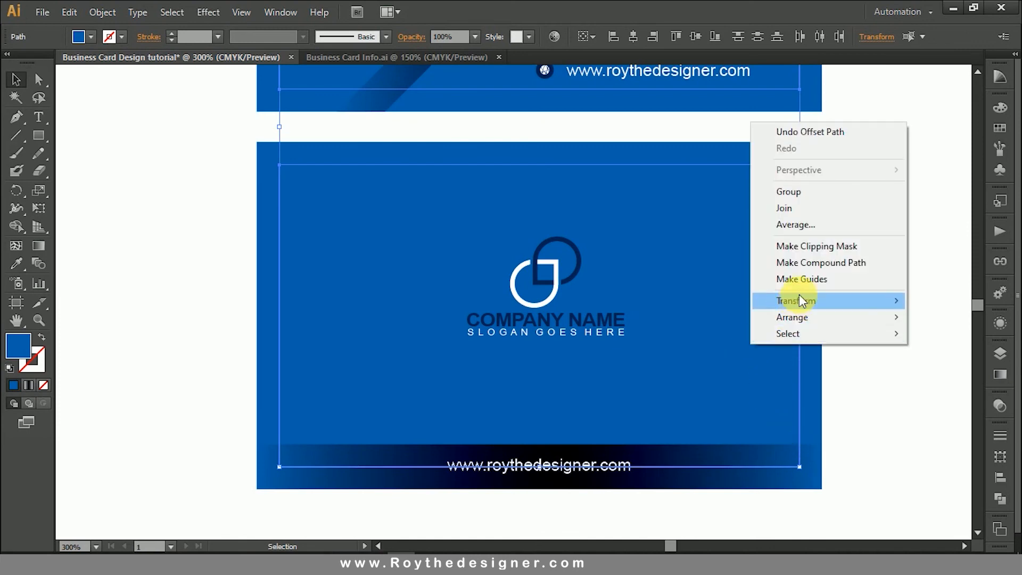
{"action": "left_click", "coordinate": [803, 279]}
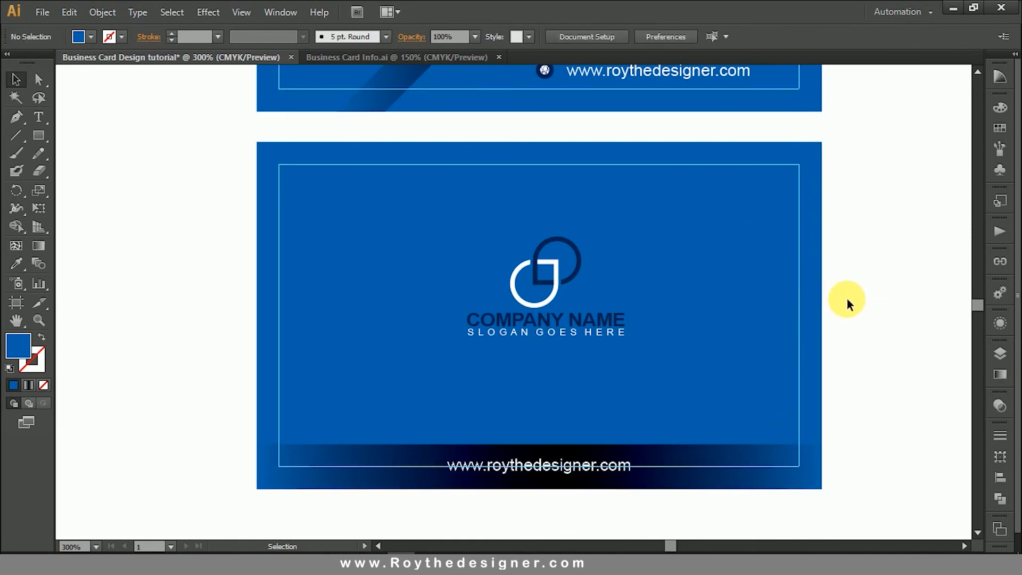
Make the second card's dark gradient strip slightly taller by raising its upper edge.
{"action": "left_click_drag", "start_coordinate": [864, 424], "coordinate": [841, 285]}
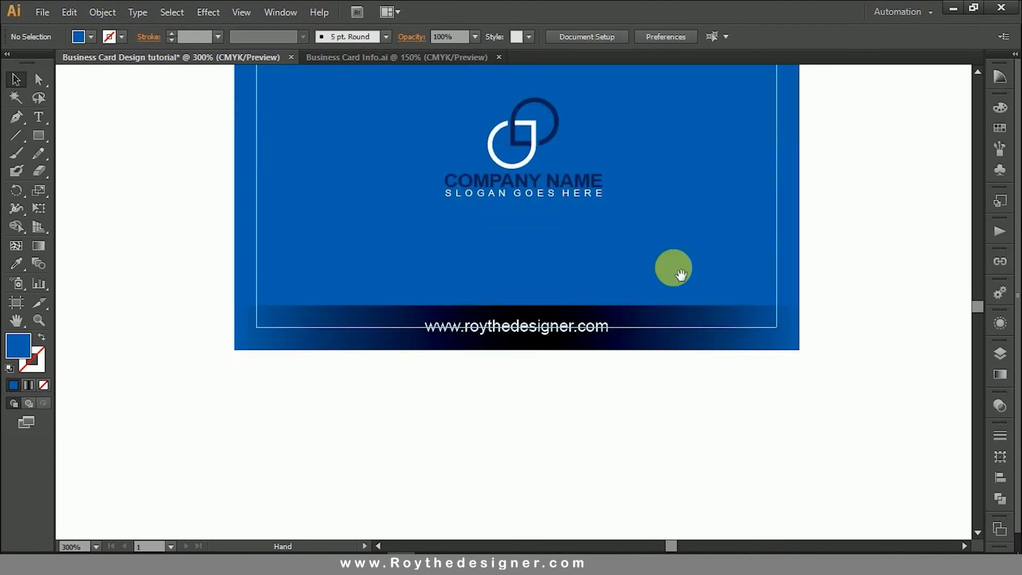
{"action": "left_click_drag", "start_coordinate": [182, 259], "coordinate": [851, 401], "text": "ctrl"}
{"action": "left_click", "coordinate": [684, 321]}
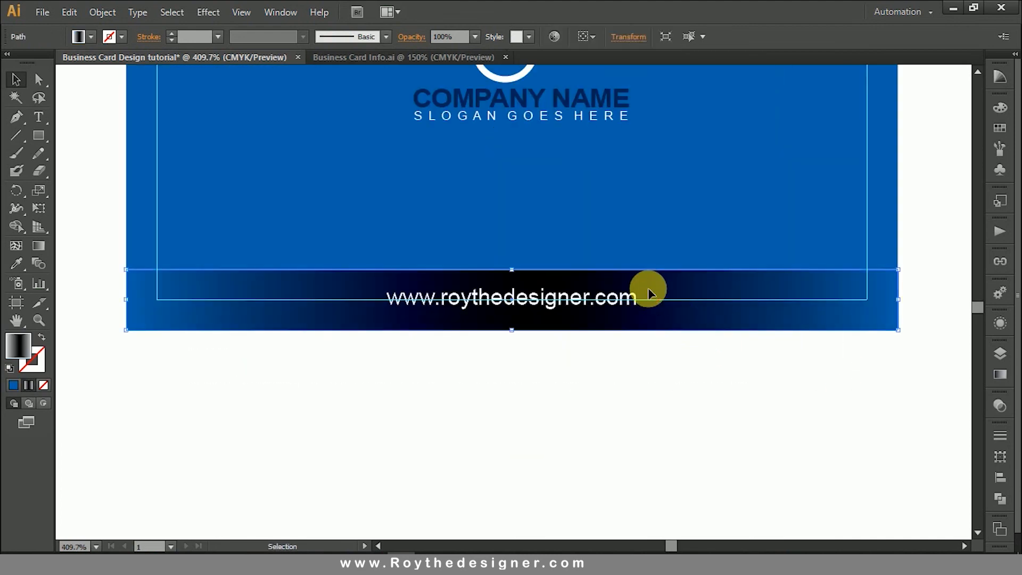
{"action": "left_click_drag", "start_coordinate": [512, 270], "coordinate": [513, 264]}
{"action": "left_click", "coordinate": [547, 378]}
Nudge the website text up slightly to sit in the middle of the taller gradient strip.
{"action": "left_click", "coordinate": [557, 308]}
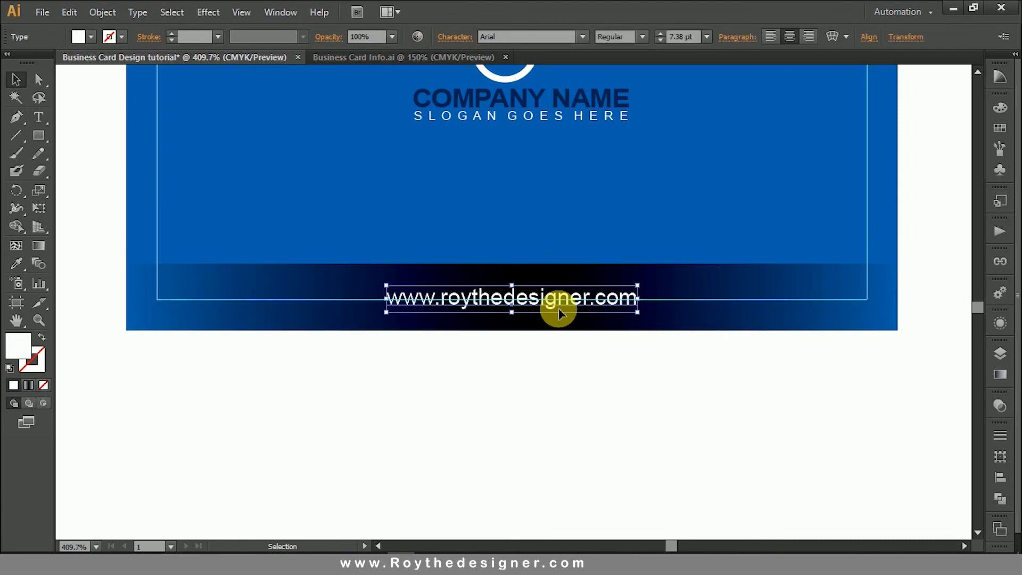
{"action": "key", "text": "Up"}
{"action": "key", "text": "Up"}
{"action": "left_click", "coordinate": [545, 423]}
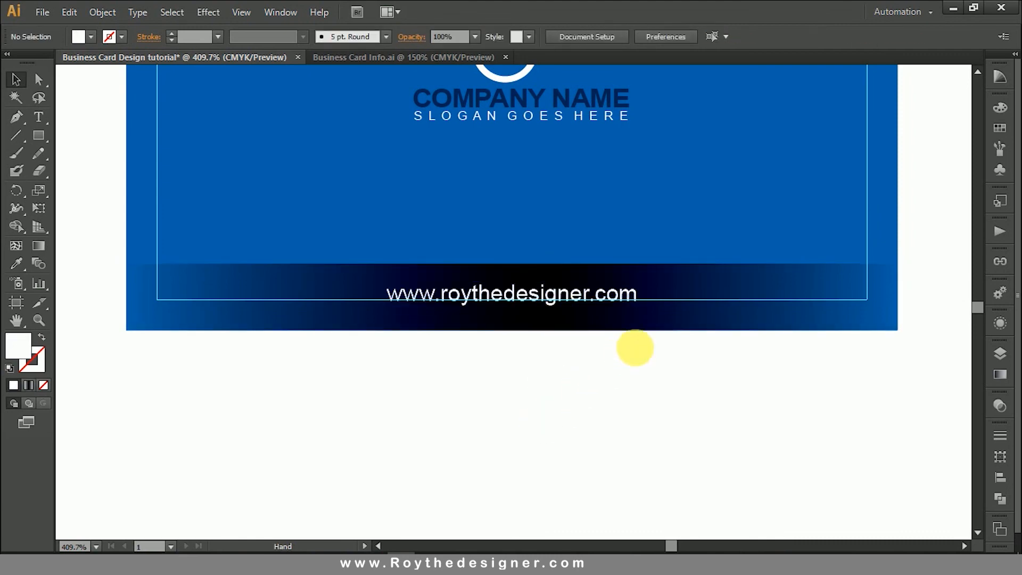
Show the rulers and place a horizontal guide through the vertical centre of the second card's background.
{"action": "left_click", "coordinate": [550, 220], "text": "ctrl+alt"}
{"action": "left_click", "coordinate": [551, 191], "text": "ctrl+alt"}
{"action": "left_click_drag", "start_coordinate": [523, 205], "coordinate": [567, 276]}
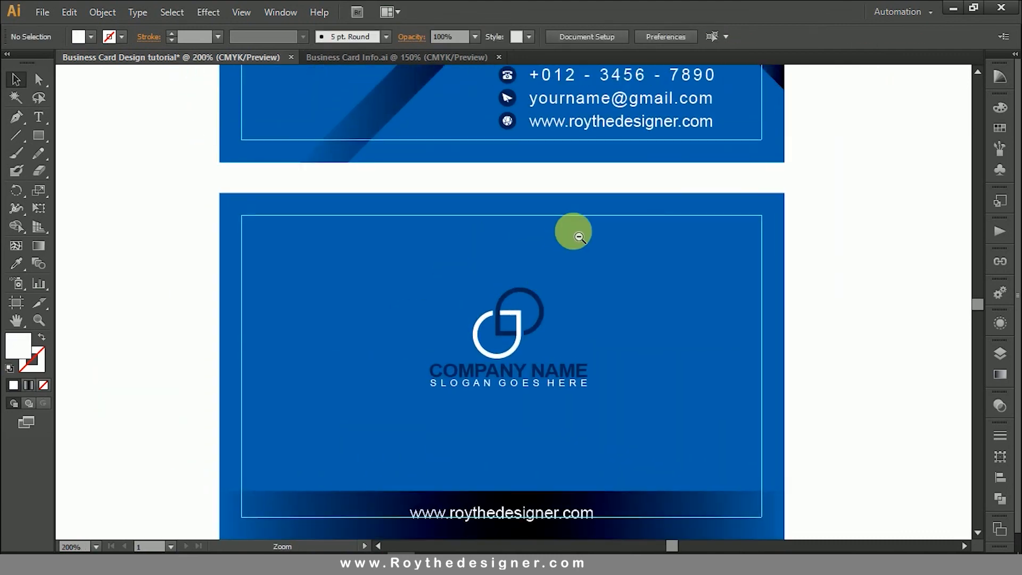
{"action": "left_click", "coordinate": [544, 276], "text": "ctrl+alt"}
{"action": "left_click", "coordinate": [516, 327]}
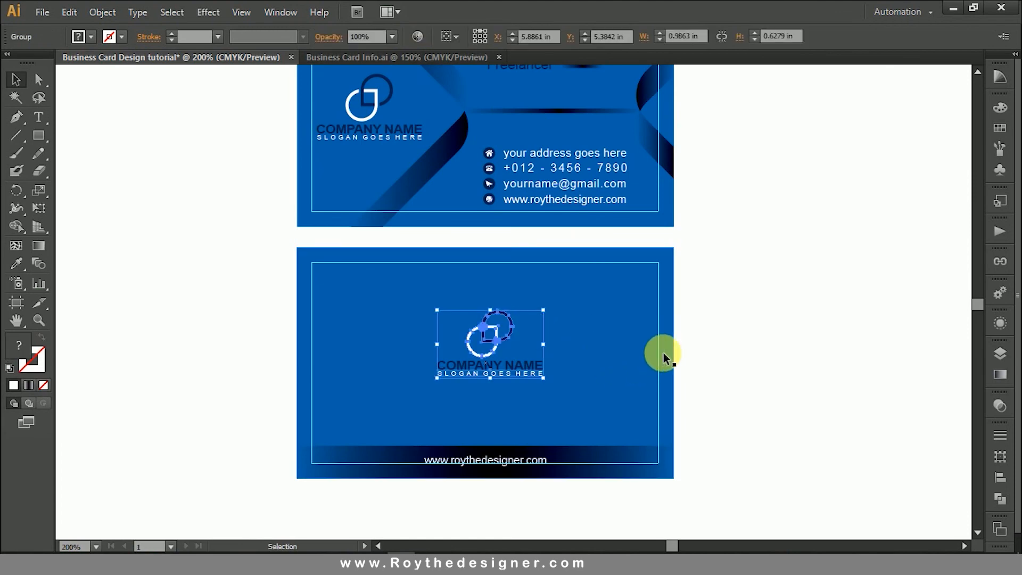
{"action": "left_click", "coordinate": [646, 342]}
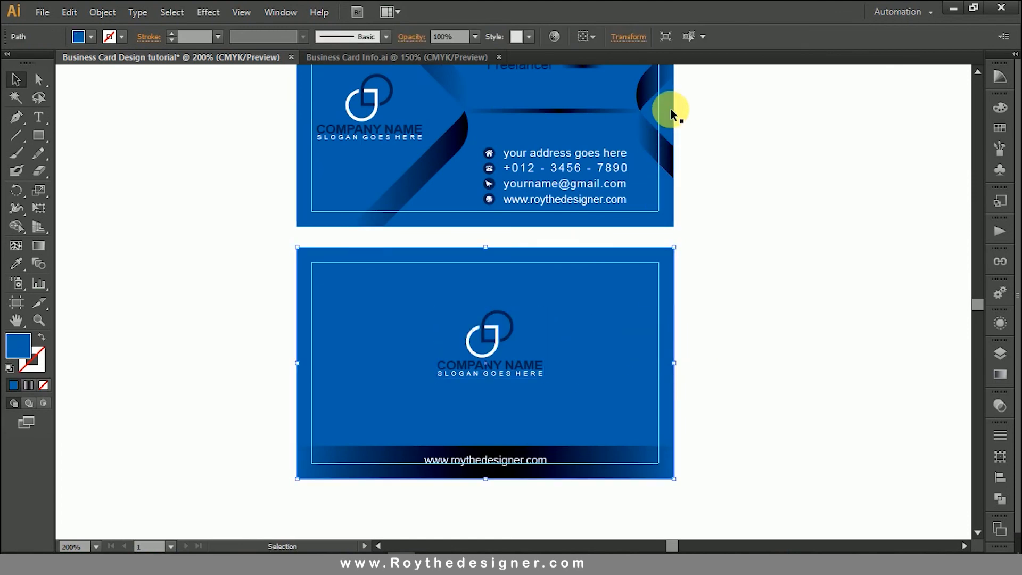
{"action": "left_click", "coordinate": [241, 11]}
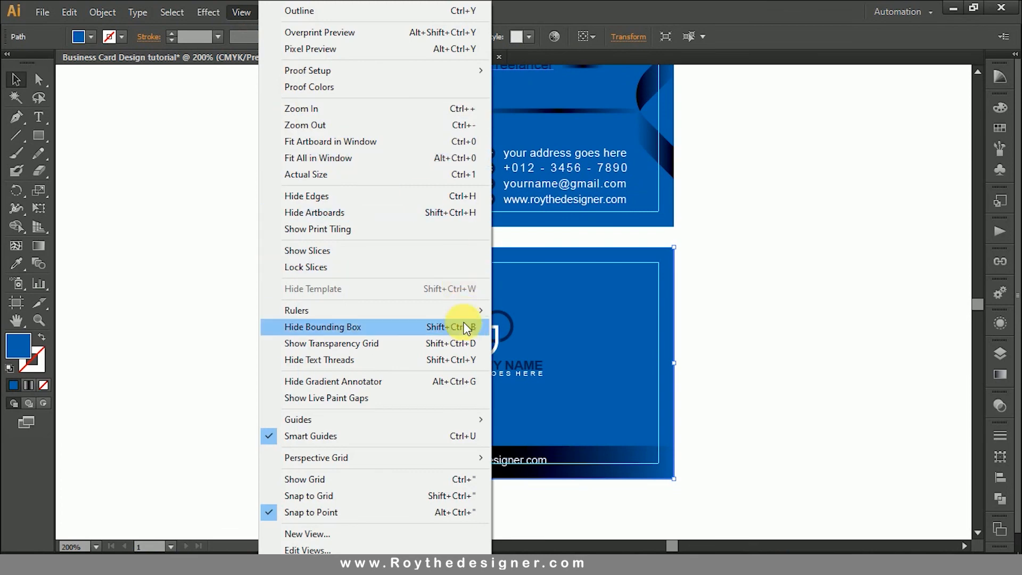
{"action": "mouse_move", "coordinate": [462, 309]}
{"action": "left_click", "coordinate": [547, 313]}
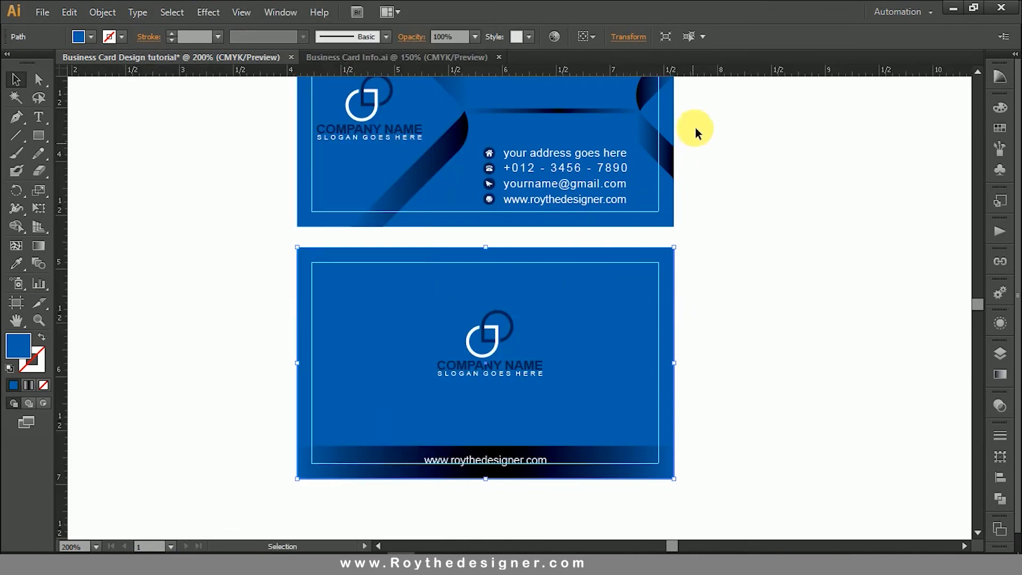
{"action": "left_click_drag", "start_coordinate": [713, 72], "coordinate": [692, 362]}
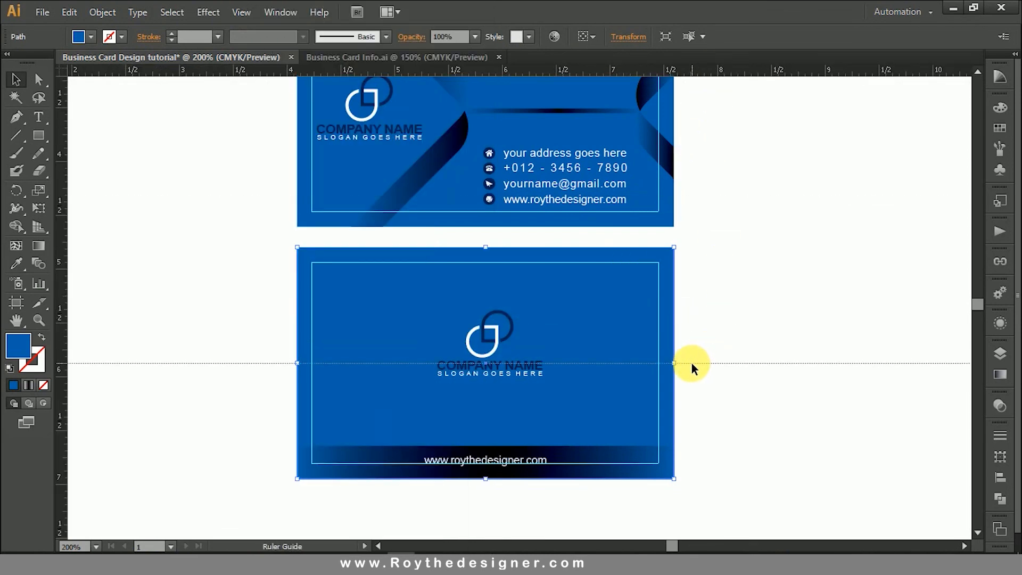
Nudge the second card's logo group down toward the centre guide, to a Y position of 5.4942 in.
{"action": "left_click", "coordinate": [503, 371]}
{"action": "key", "text": "Down"}
{"action": "key", "text": "Down"}
{"action": "key", "text": "Down"}
{"action": "key", "text": "Down"}
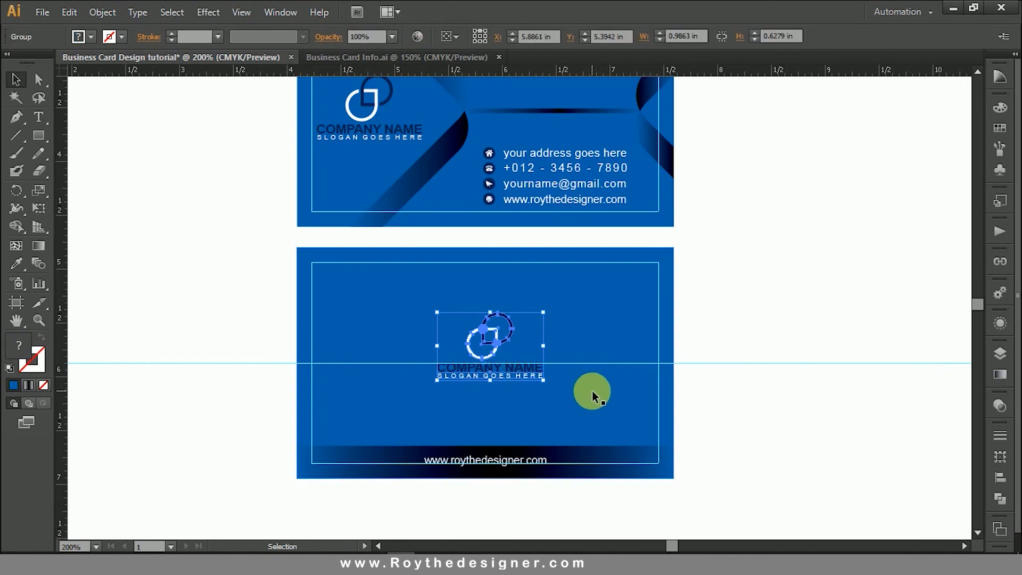
{"action": "key", "text": "Down"}
{"action": "key", "text": "Down"}
{"action": "key", "text": "Down"}
{"action": "key", "text": "Down"}
{"action": "key", "text": "Down"}
{"action": "key", "text": "Down"}
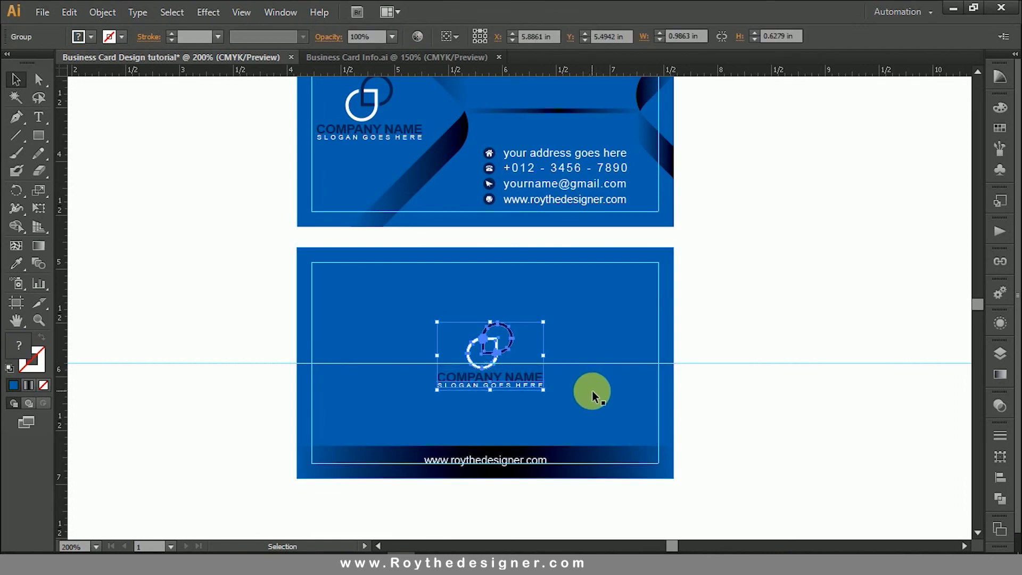
Hide the guides and check both sides of the business card together.
{"action": "right_click", "coordinate": [744, 297]}
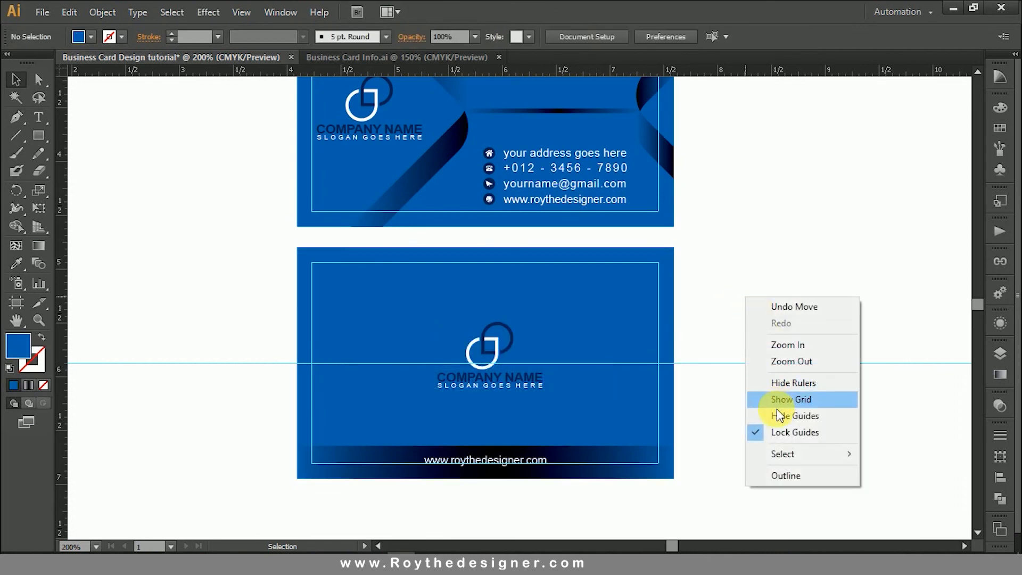
{"action": "left_click", "coordinate": [792, 415]}
{"action": "left_click_drag", "start_coordinate": [747, 270], "coordinate": [765, 347]}
{"action": "left_click", "coordinate": [680, 334], "text": "ctrl+alt"}
{"action": "left_click_drag", "start_coordinate": [692, 325], "coordinate": [773, 319]}
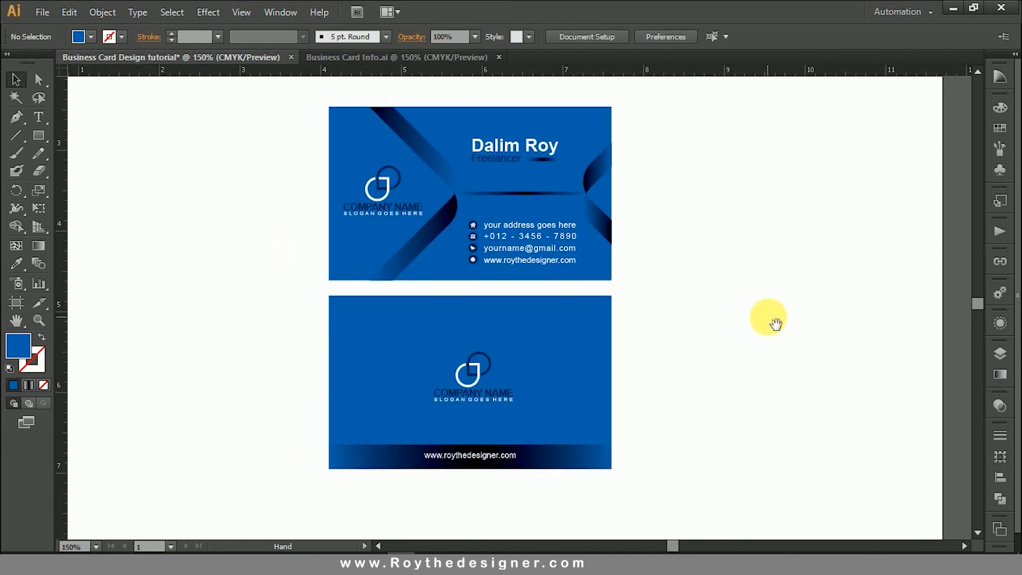
{"action": "left_click_drag", "start_coordinate": [304, 116], "coordinate": [649, 482]}
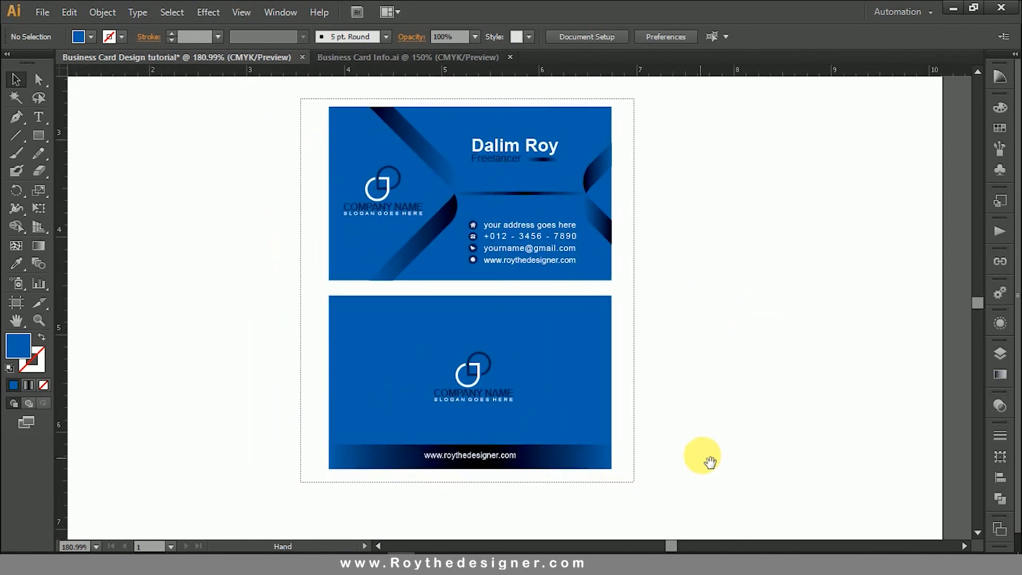